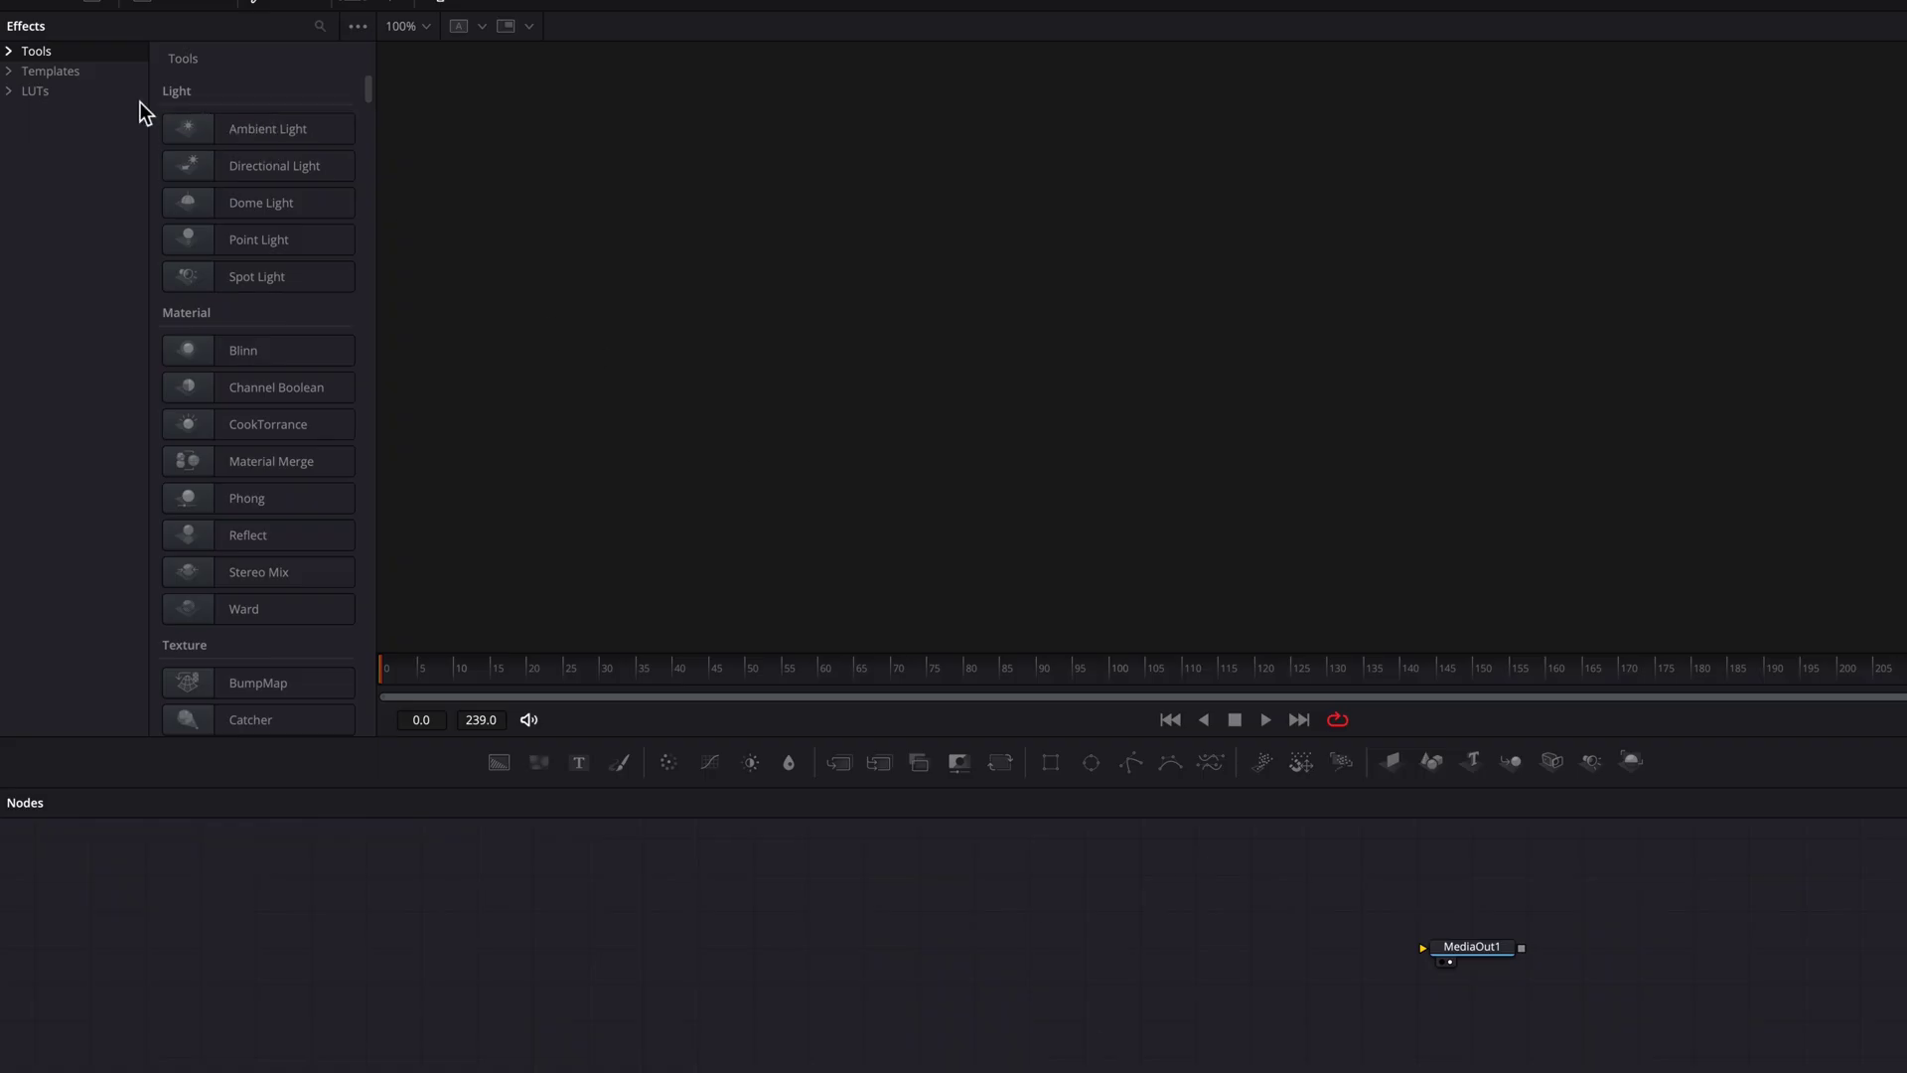
# Step: Add an sRender node from the Shape tools and wire sBSpline1 into sRender1 into MediaOut1
pyautogui.click(12, 51)
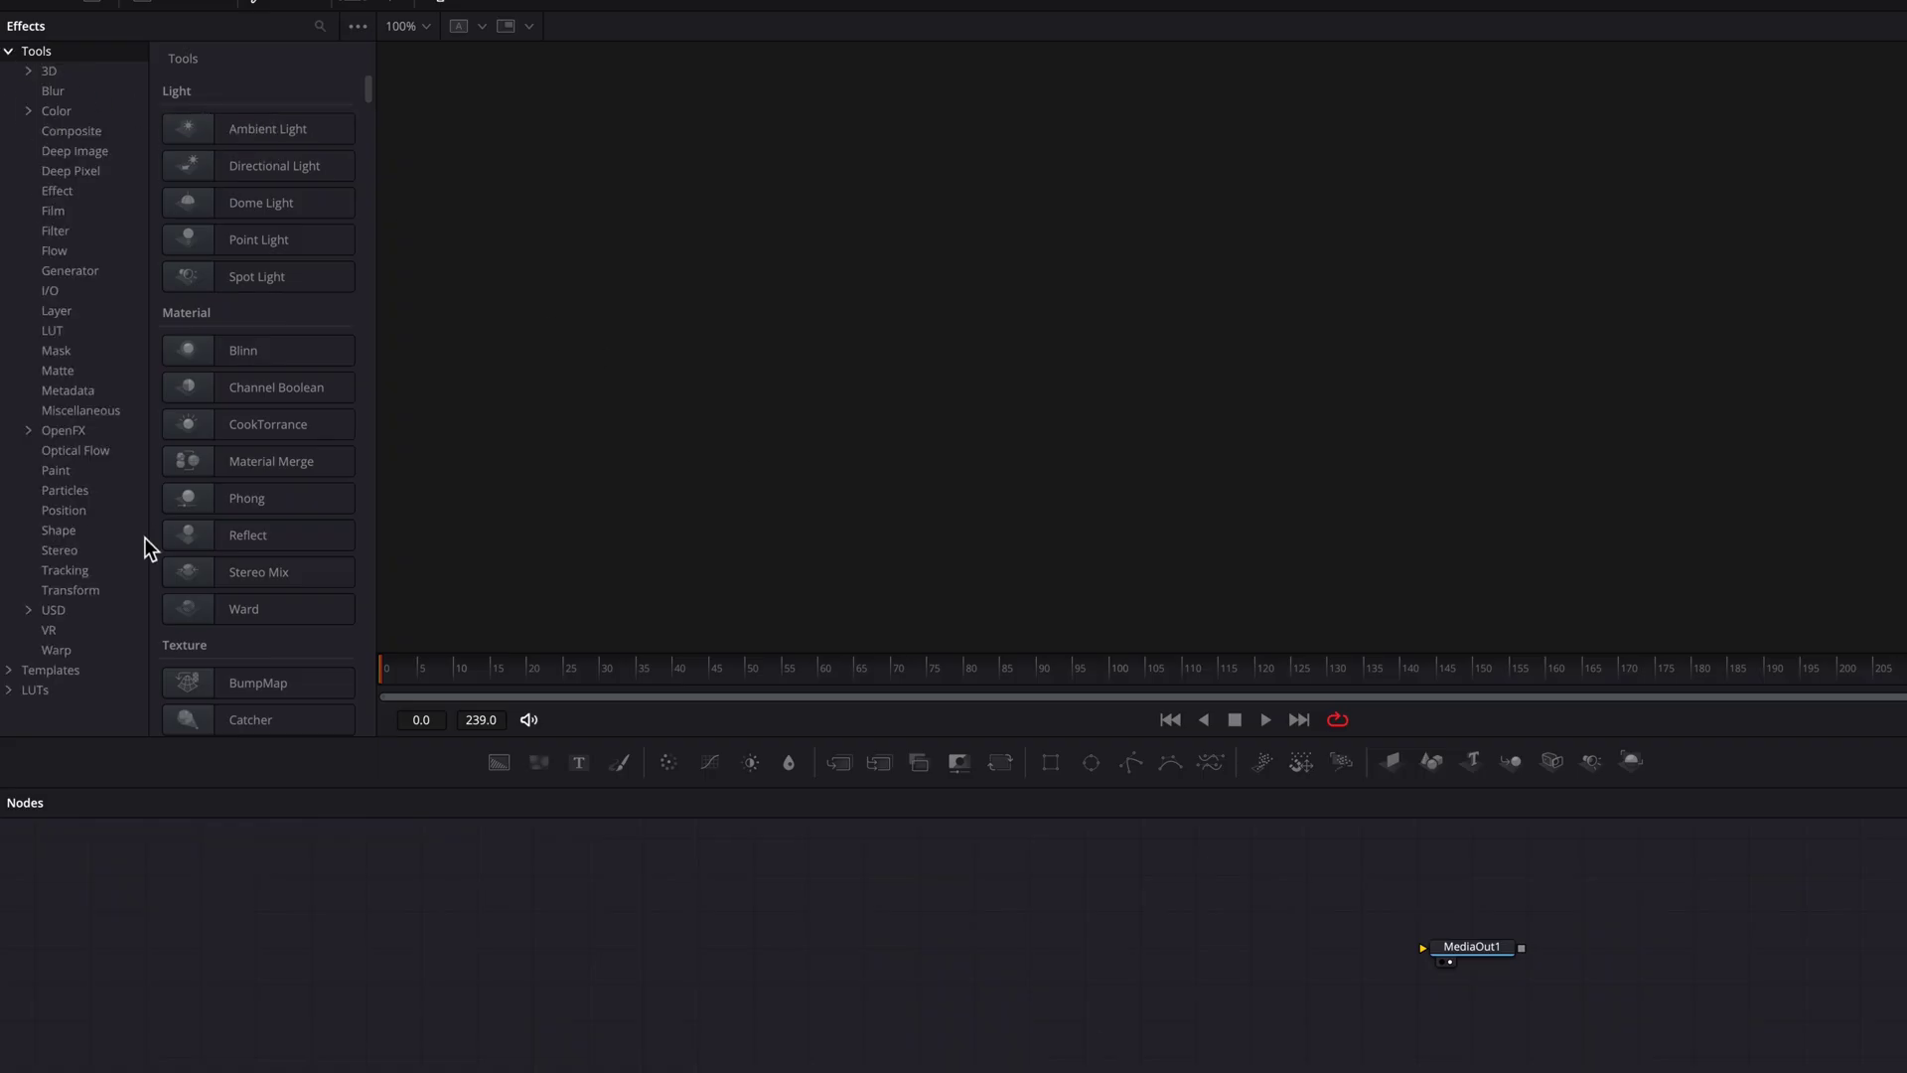
pyautogui.click(111, 532)
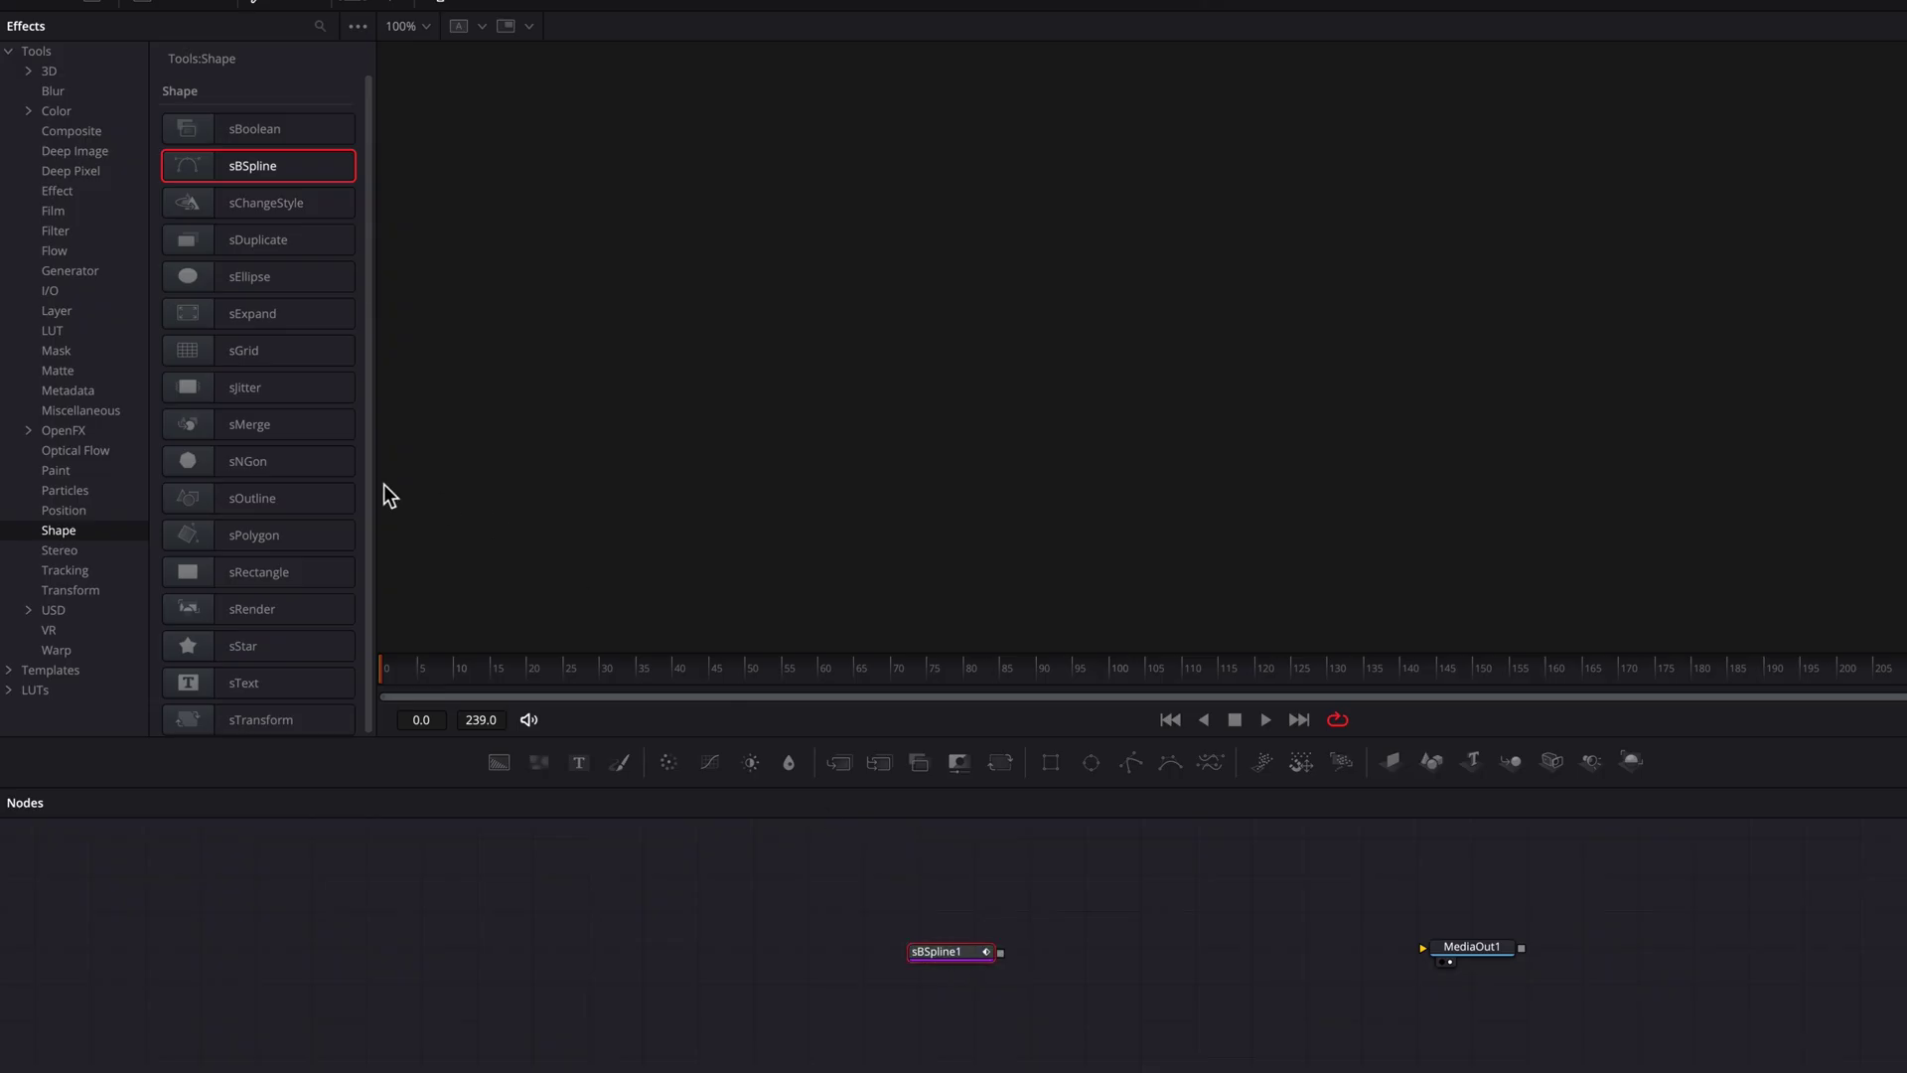
pyautogui.click(335, 612)
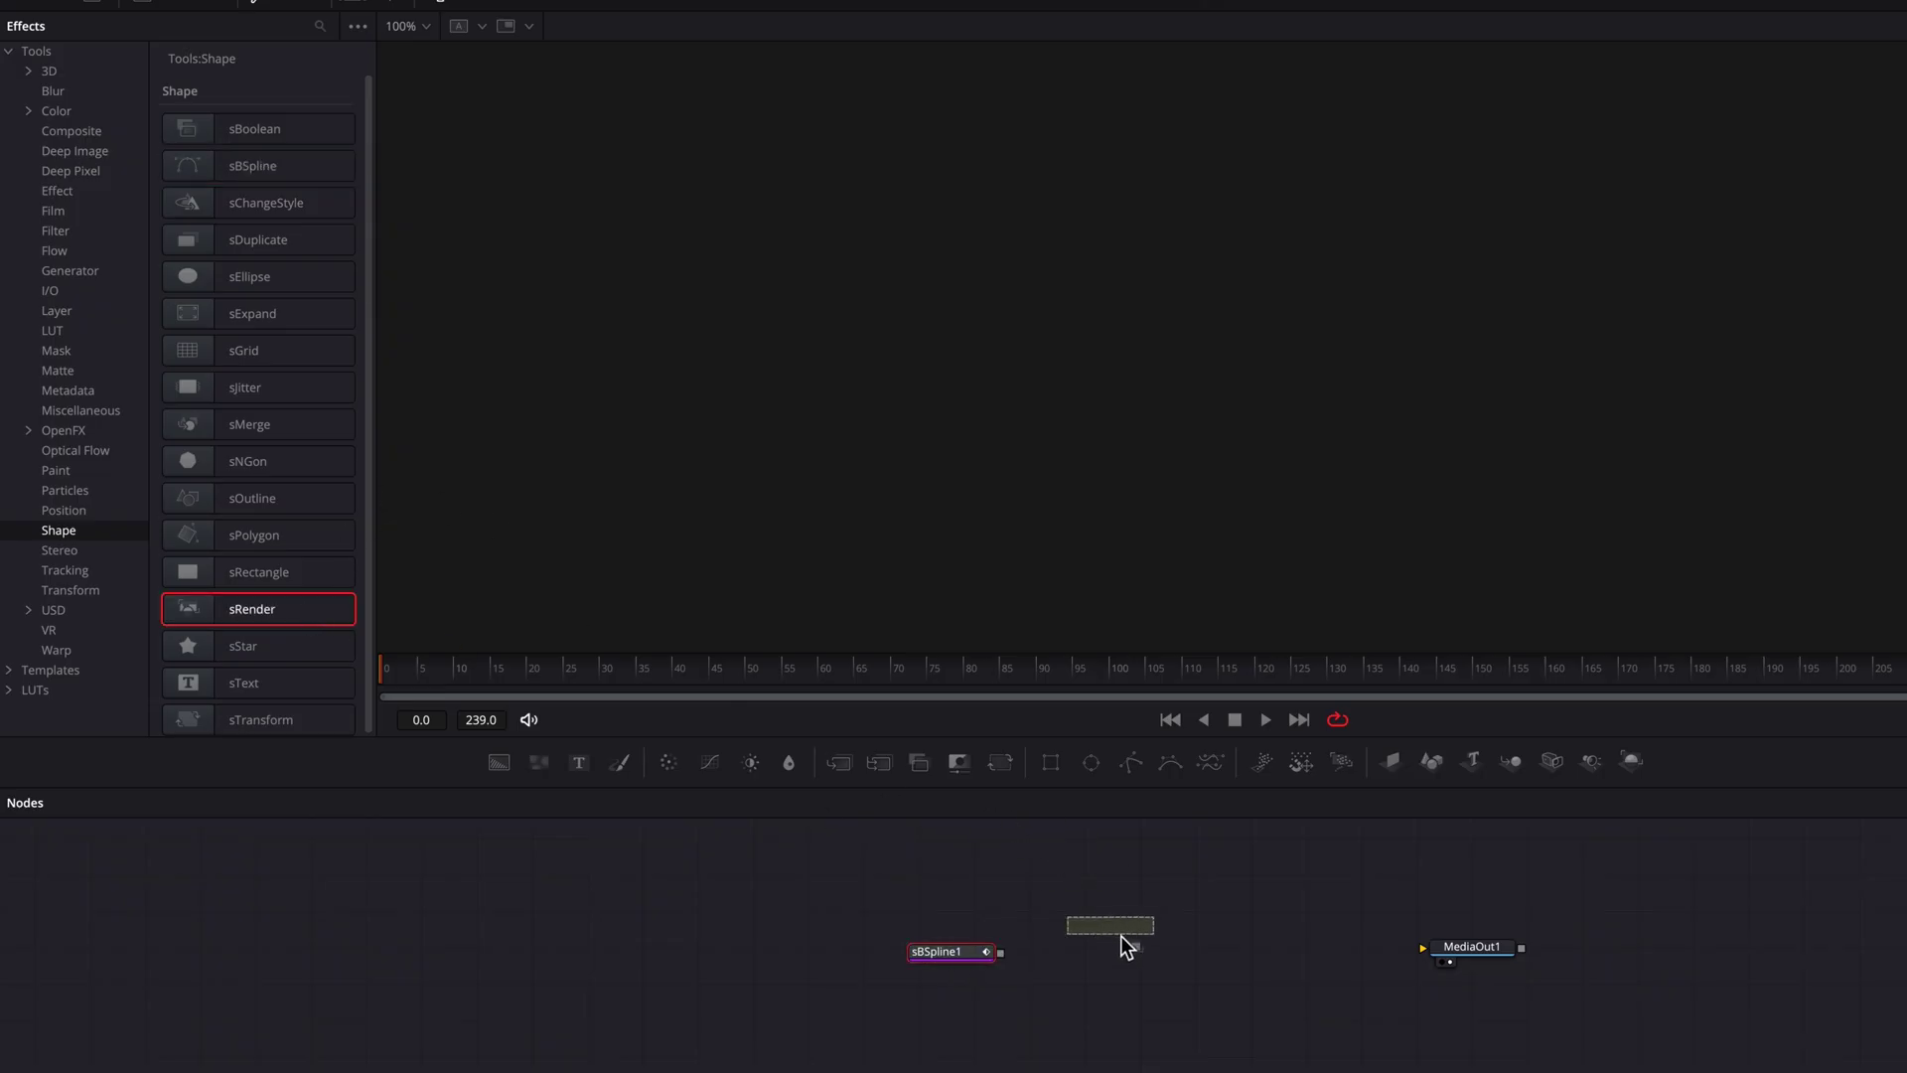
pyautogui.moveTo(1120, 936); pyautogui.dragTo(1134, 956)
pyautogui.moveTo(1000, 952); pyautogui.dragTo(1082, 958)
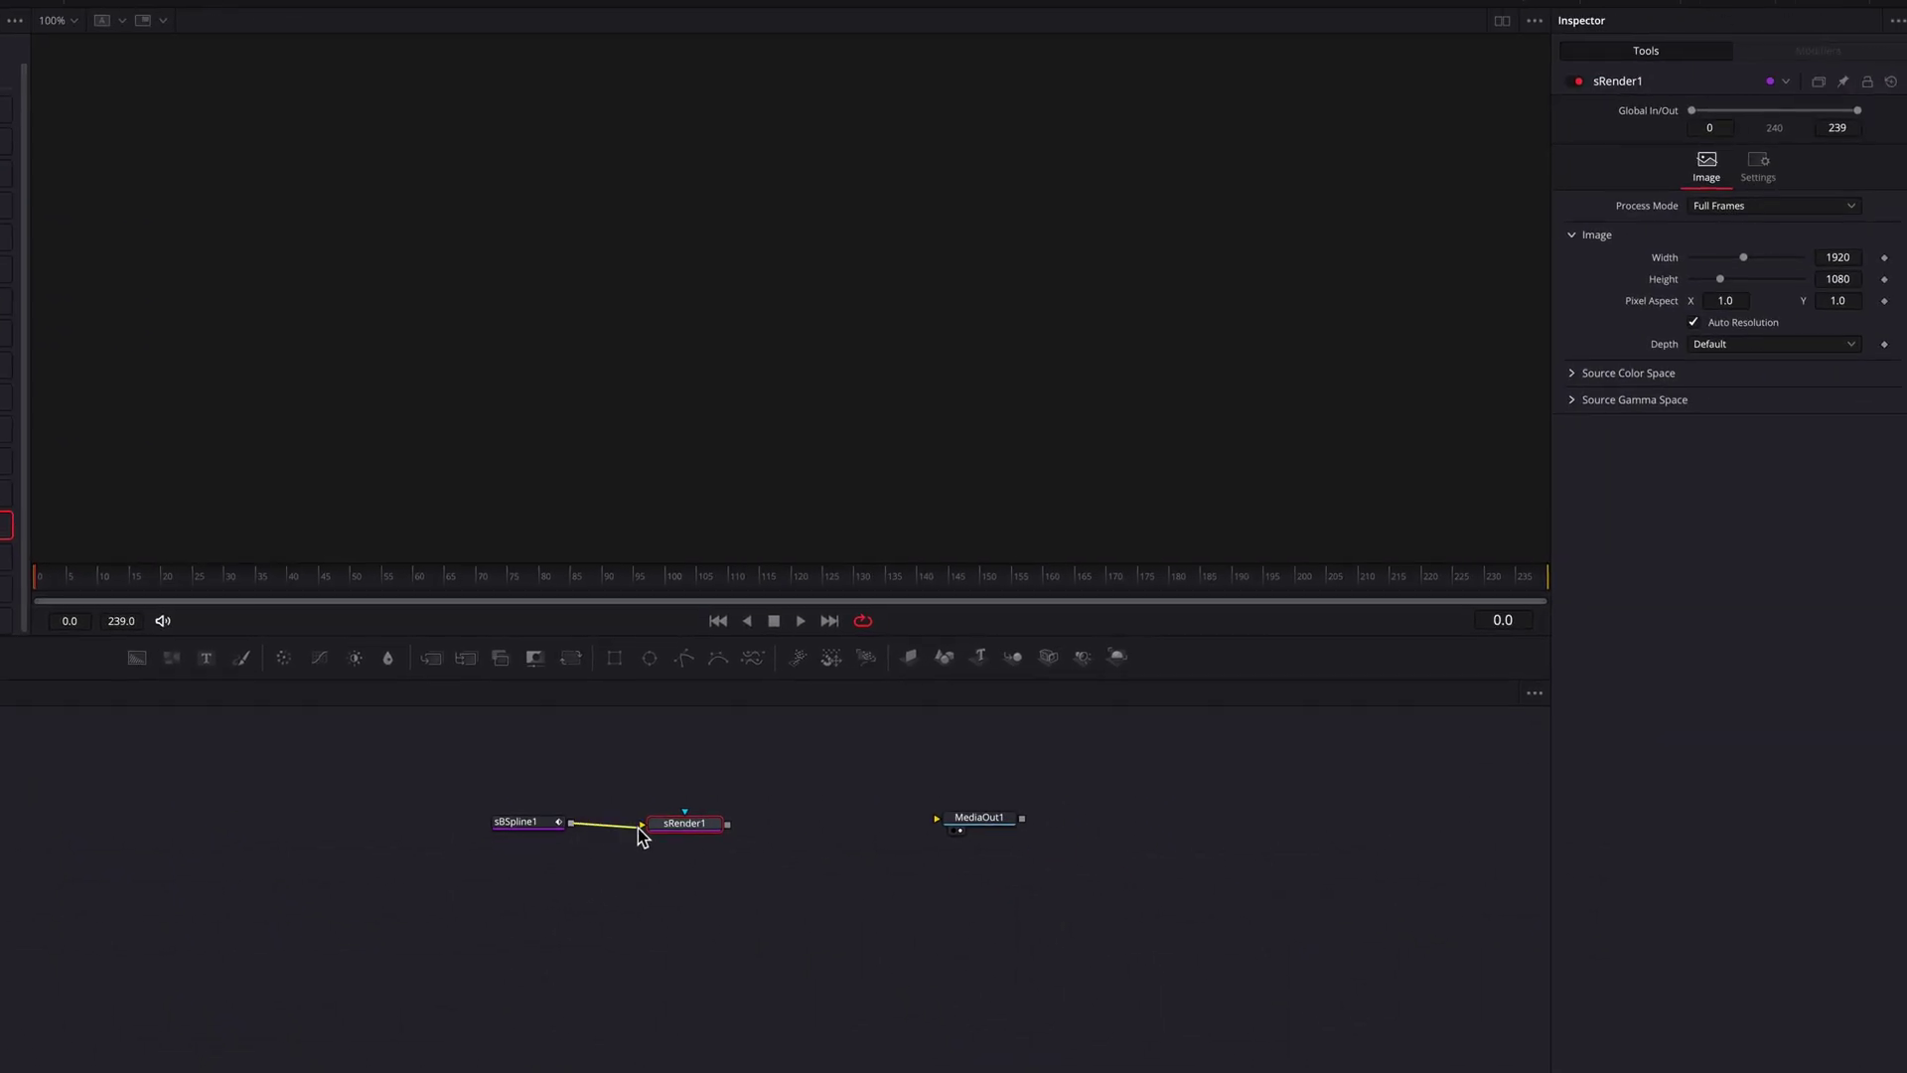
pyautogui.moveTo(727, 824); pyautogui.dragTo(937, 818)
pyautogui.moveTo(702, 831); pyautogui.dragTo(711, 830)
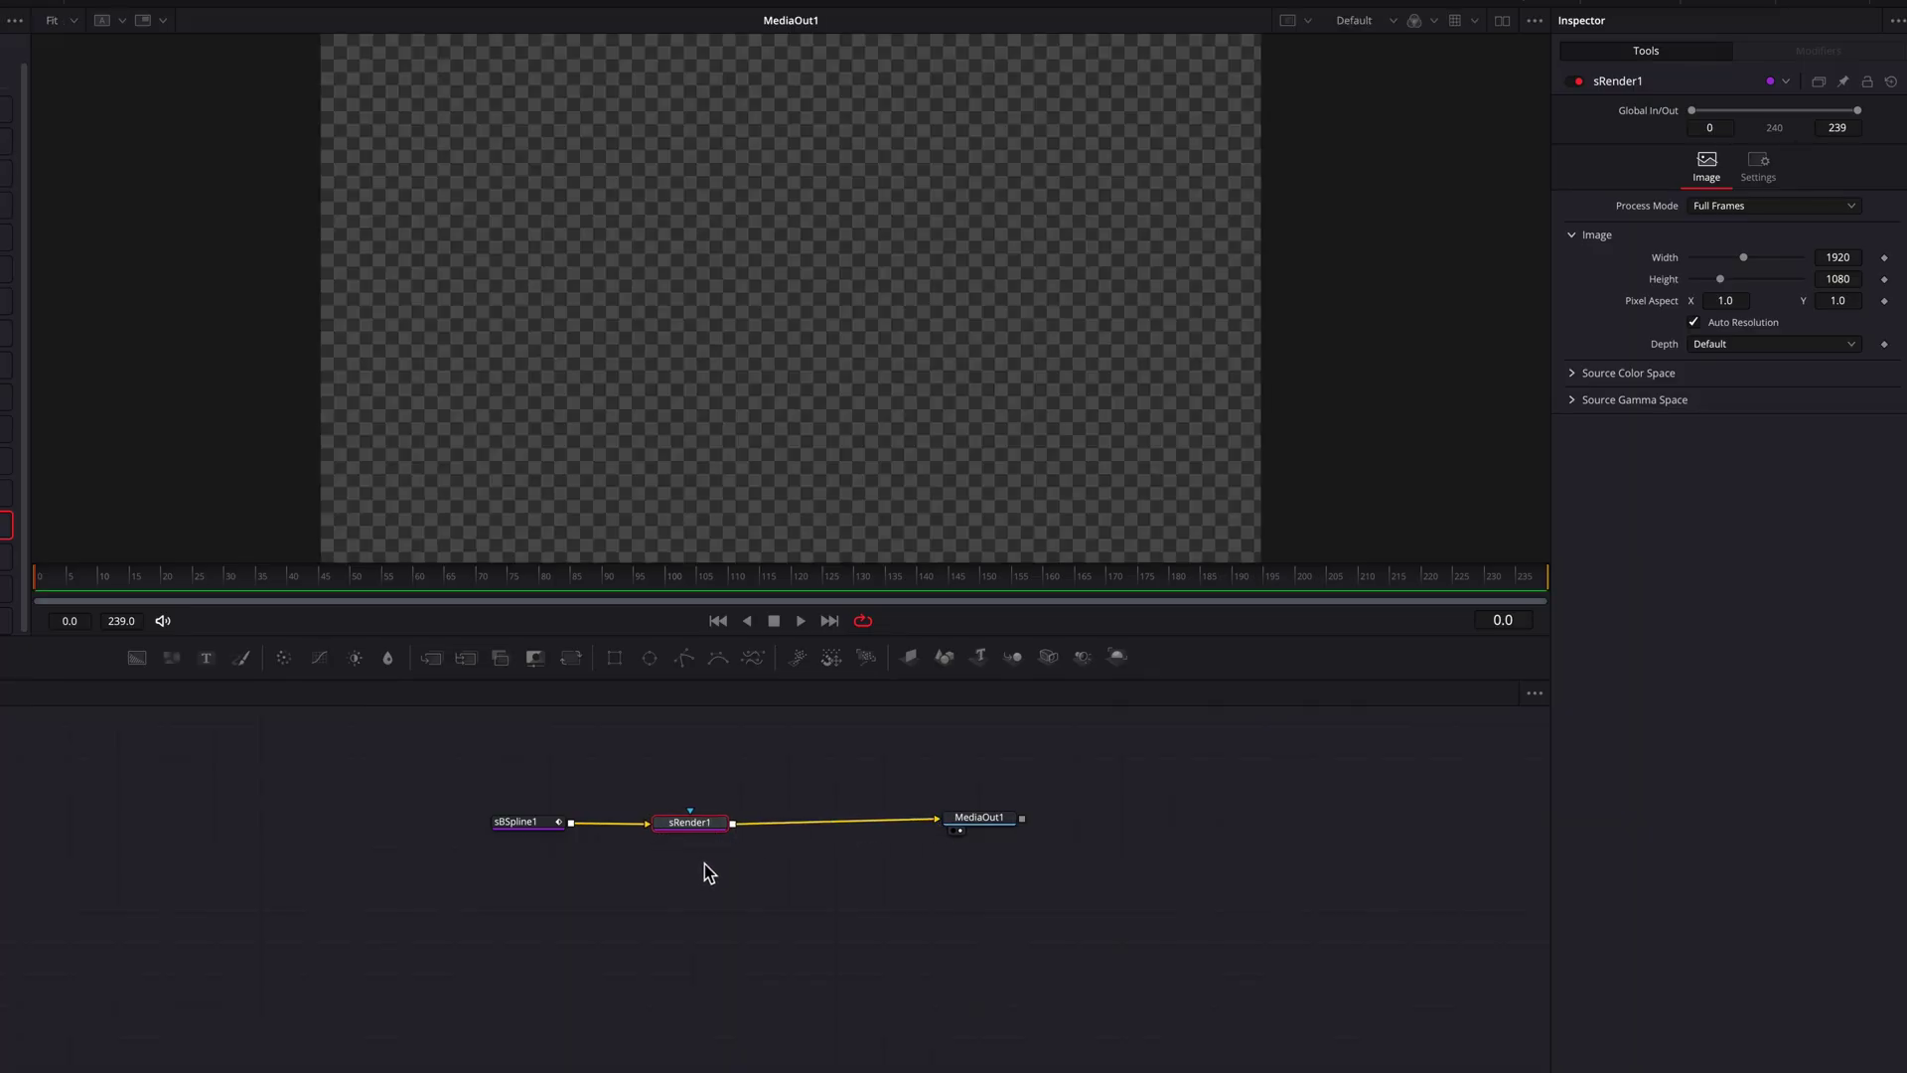
# Step: Show sBSpline1's shape controls in the Inspector and check its shape animation menu
pyautogui.moveTo(535, 826); pyautogui.dragTo(530, 830)
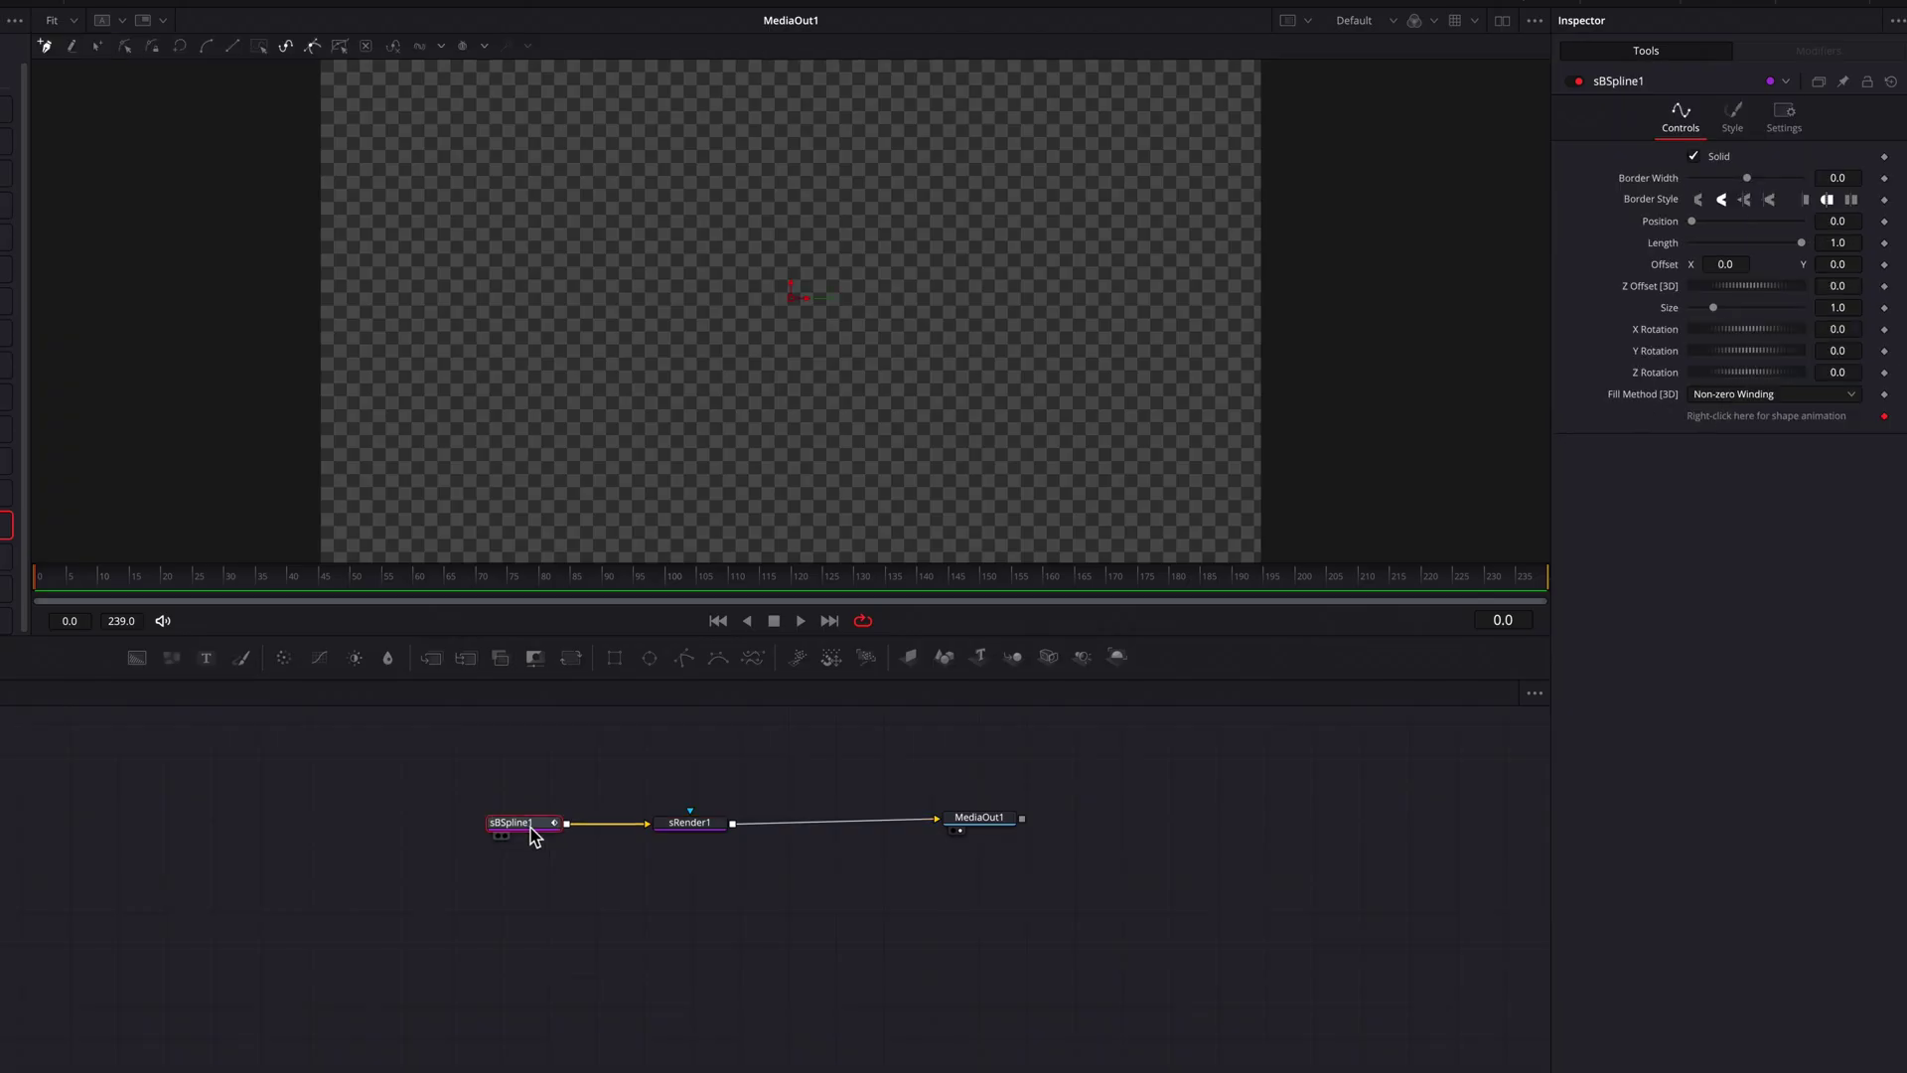
pyautogui.rightClick(1708, 417)
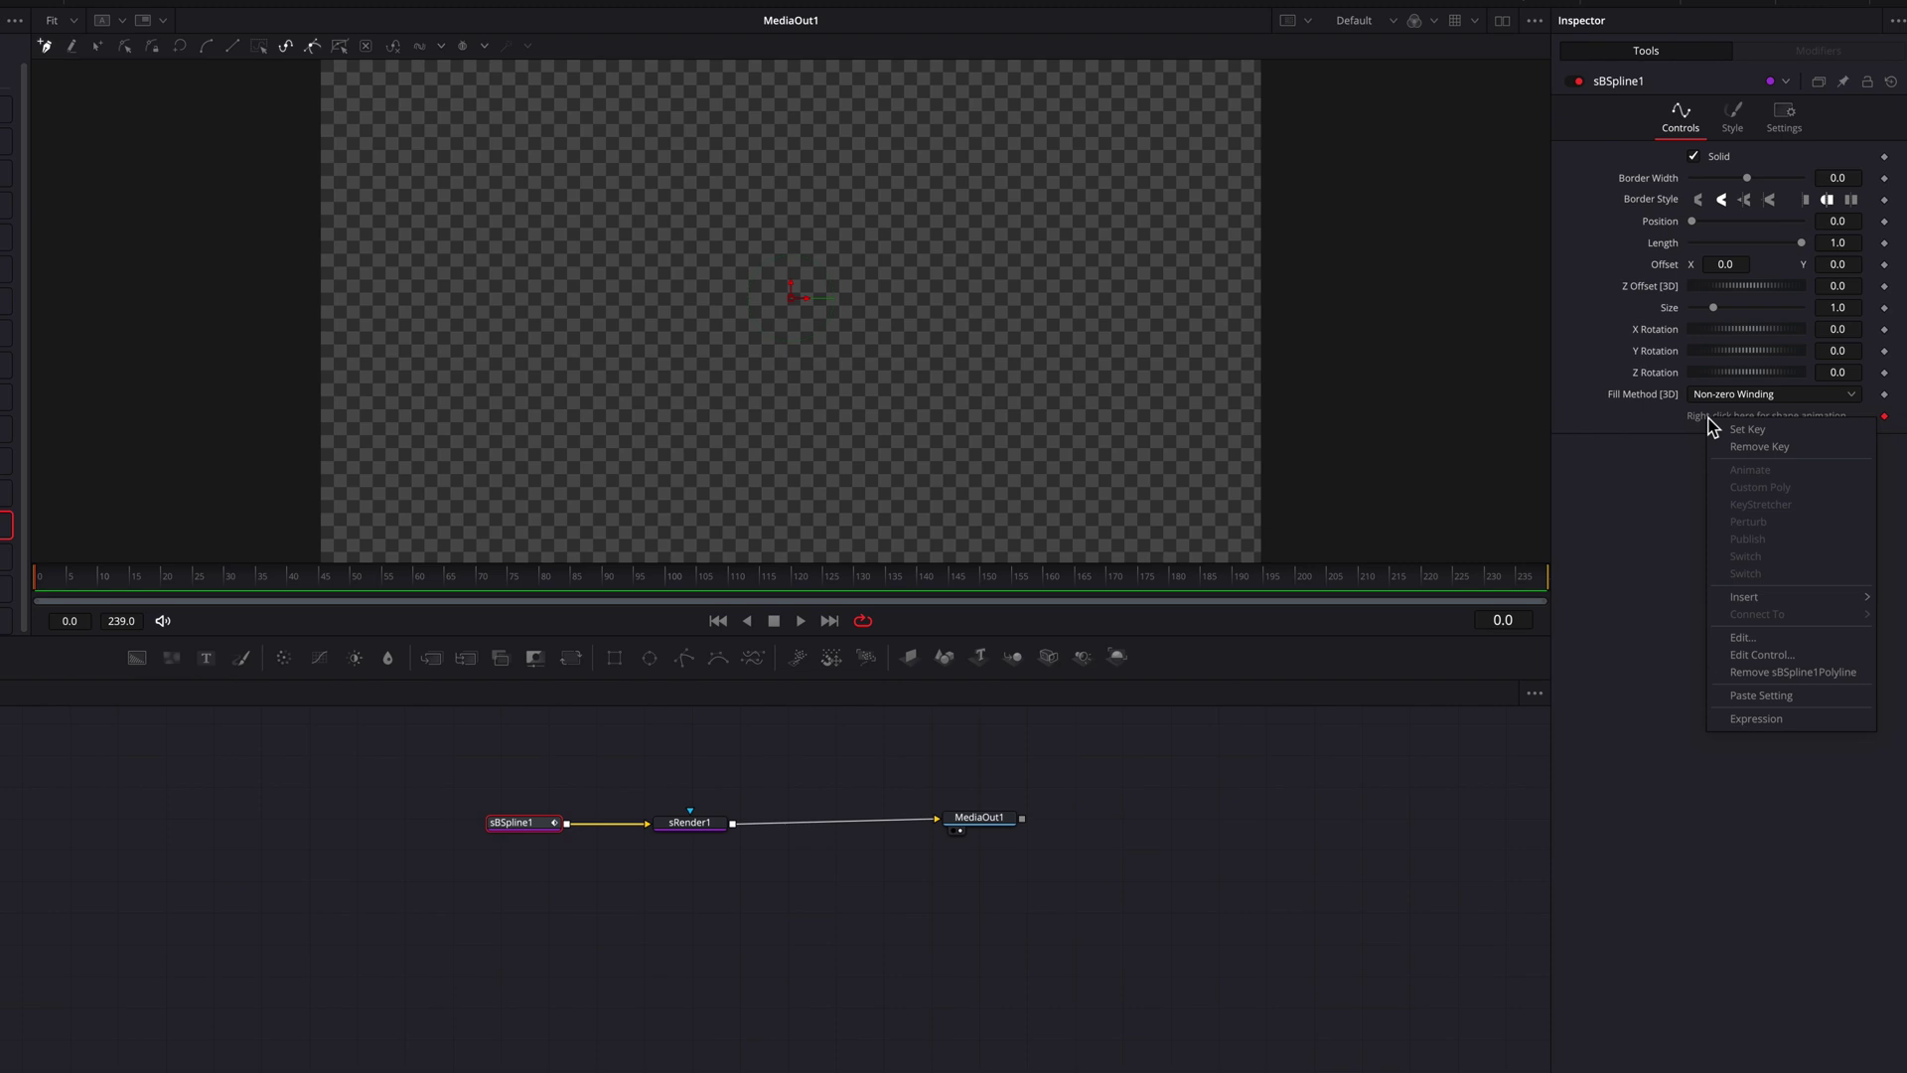
pyautogui.press('Escape')
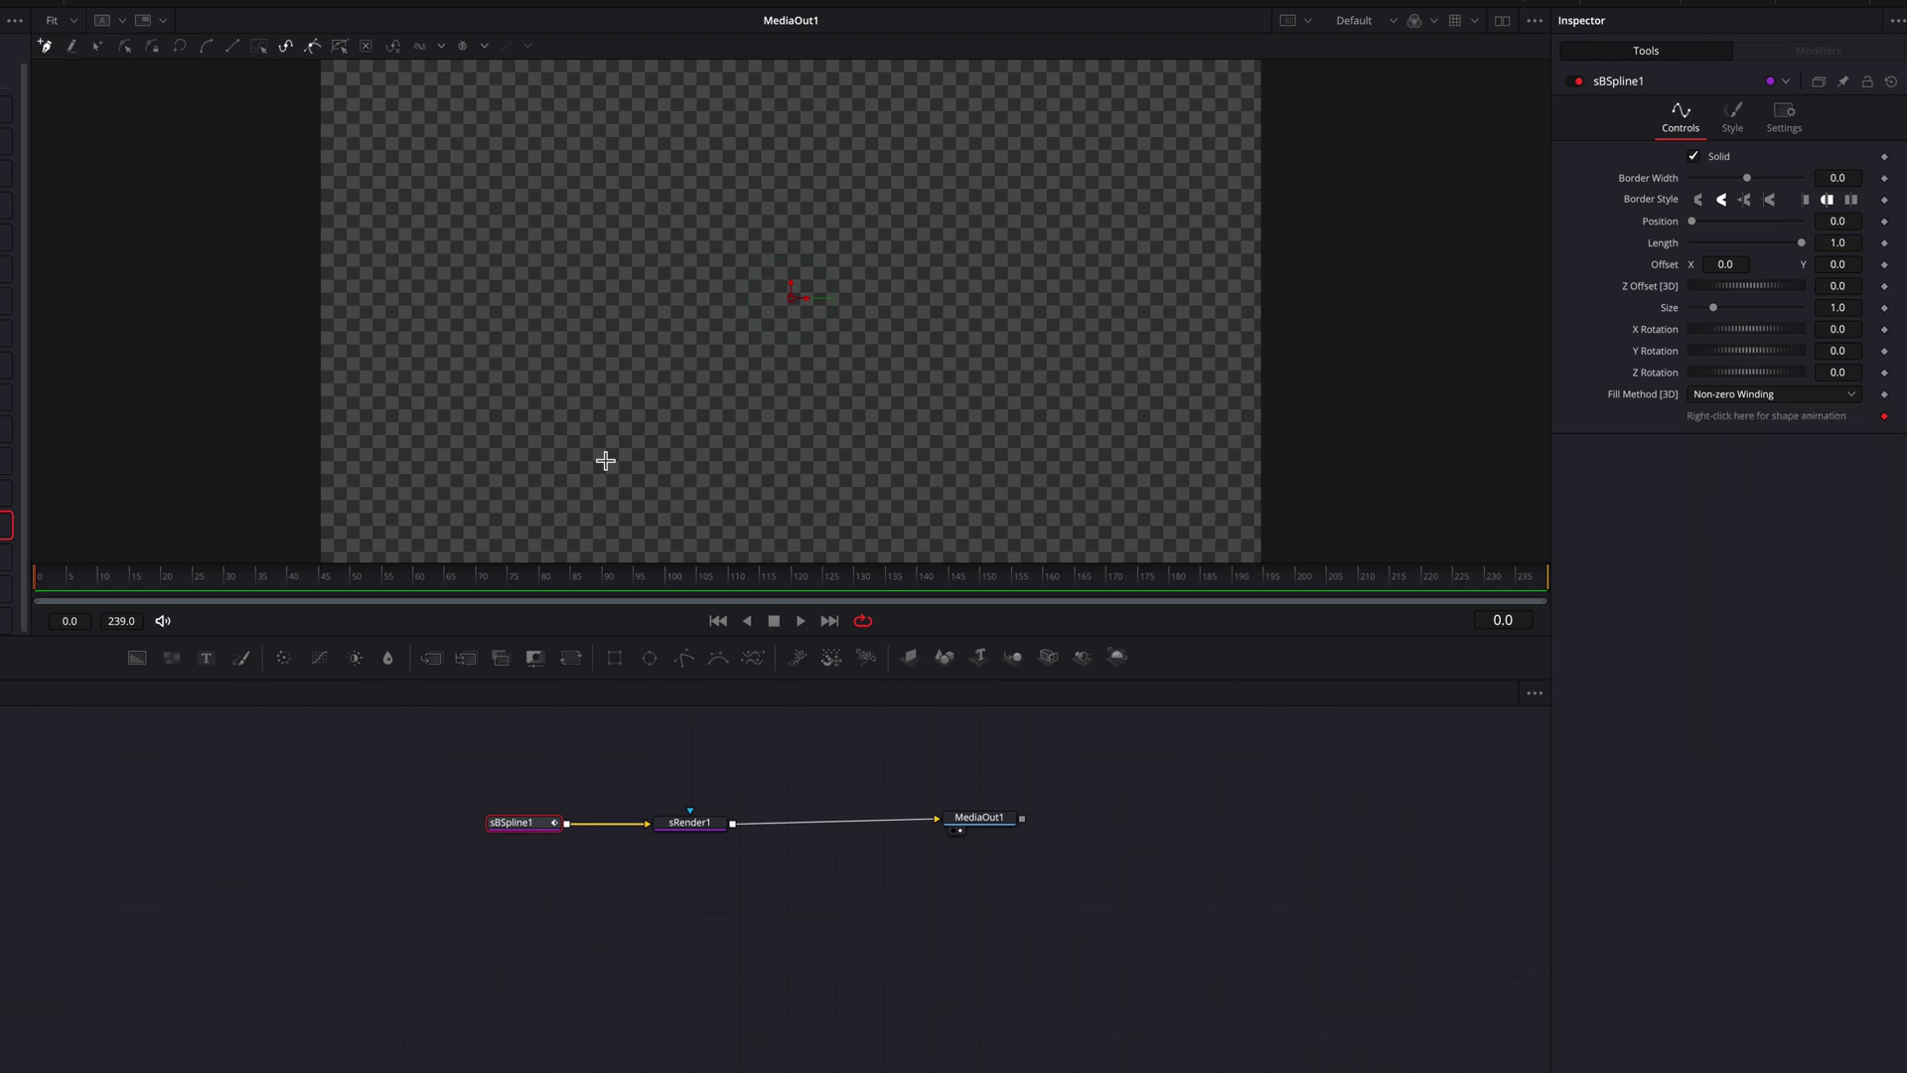
# Step: Draw a three-point curved spline starting at the lower left of the frame
pyautogui.click(548, 463)
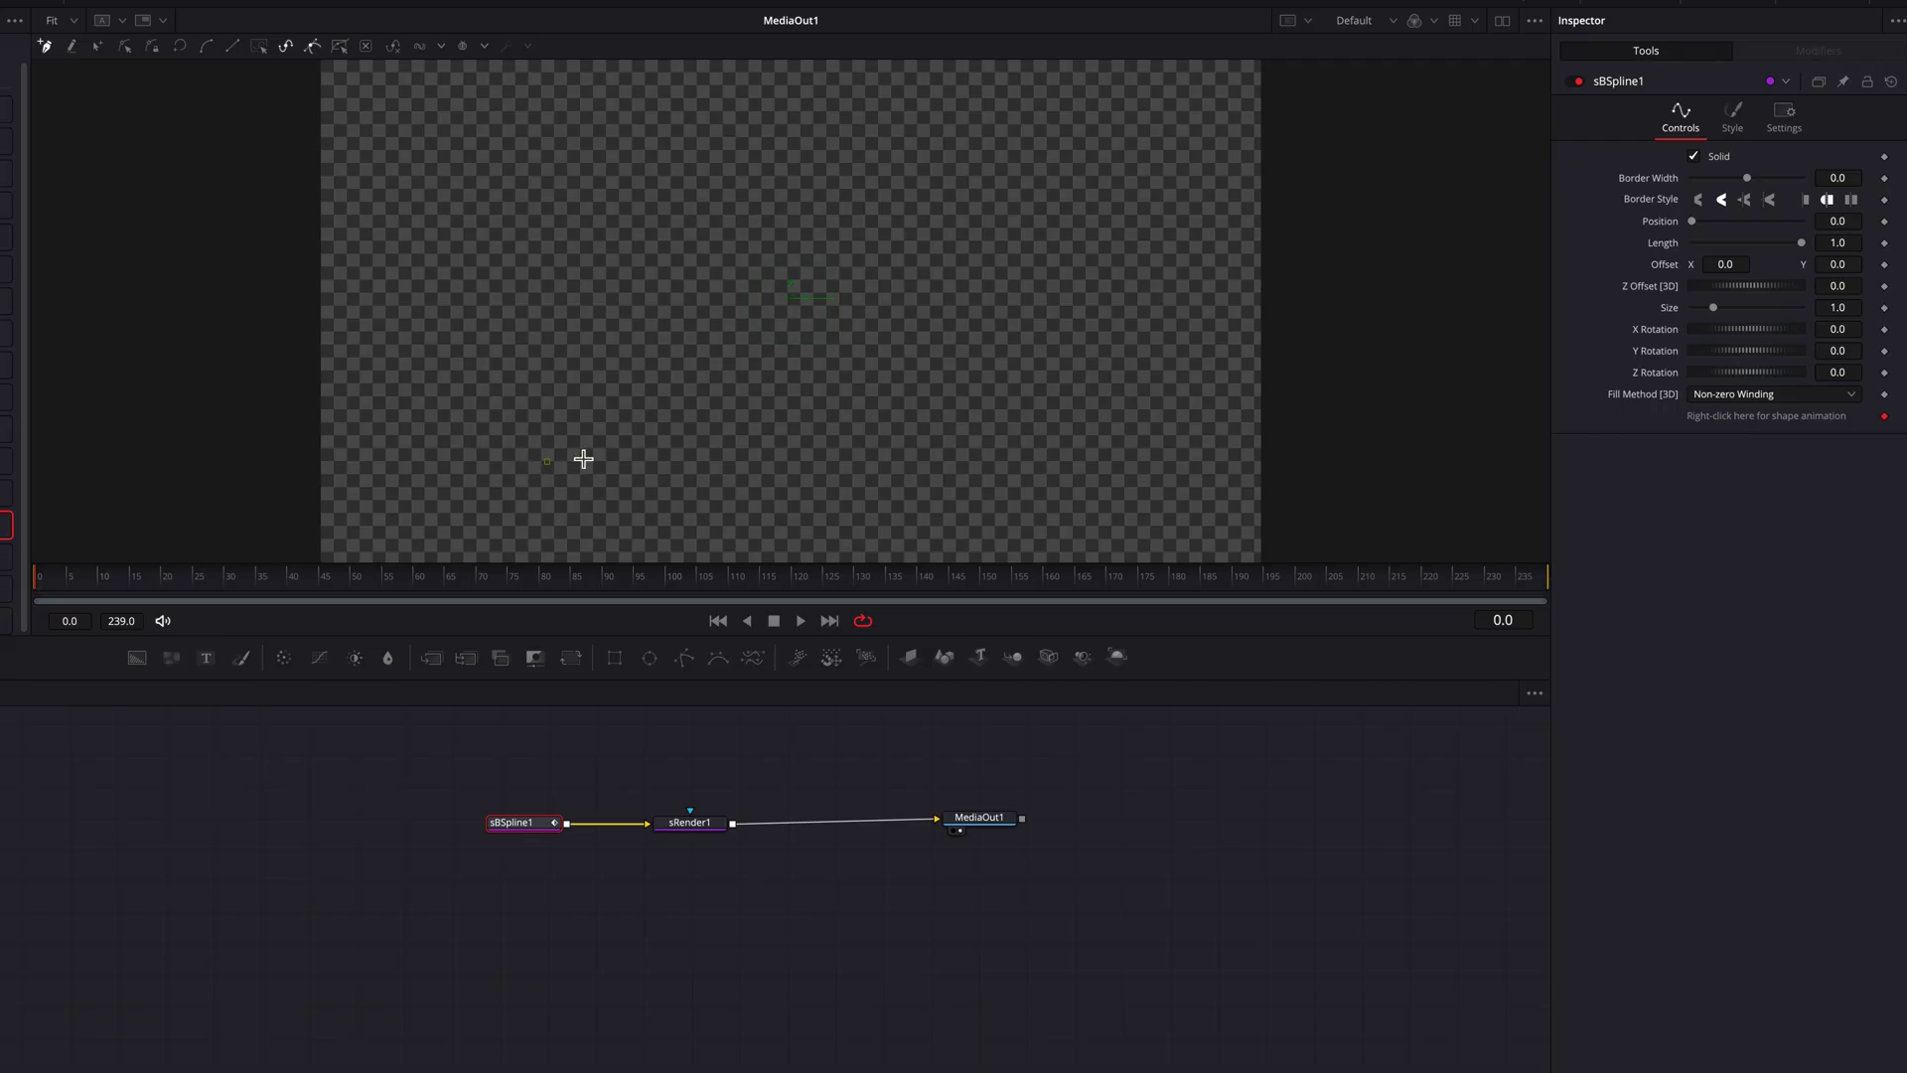
pyautogui.click(911, 313)
pyautogui.click(793, 180)
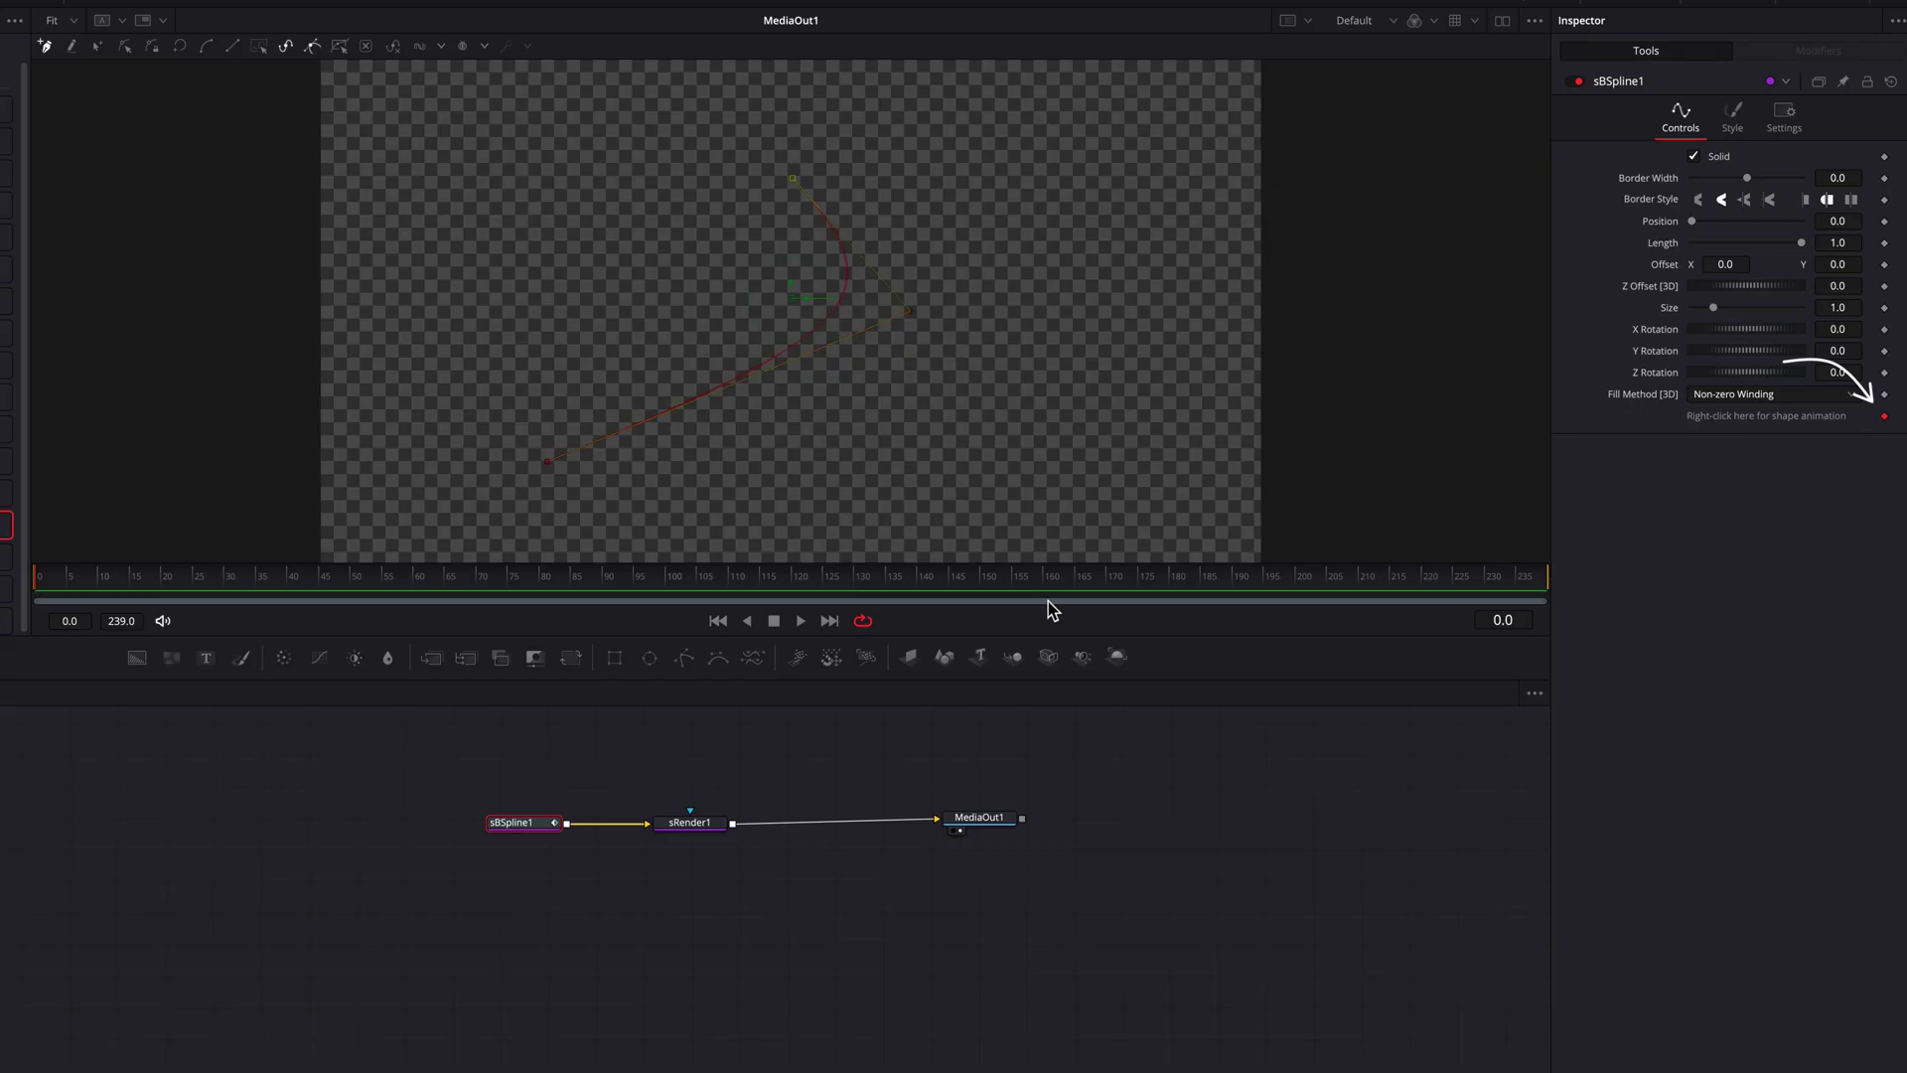
# Step: Reshape the curve at frame 150 to keyframe its shape, then preview from frame 0
pyautogui.moveTo(868, 582); pyautogui.dragTo(983, 595)
pyautogui.moveTo(912, 314); pyautogui.dragTo(1000, 389)
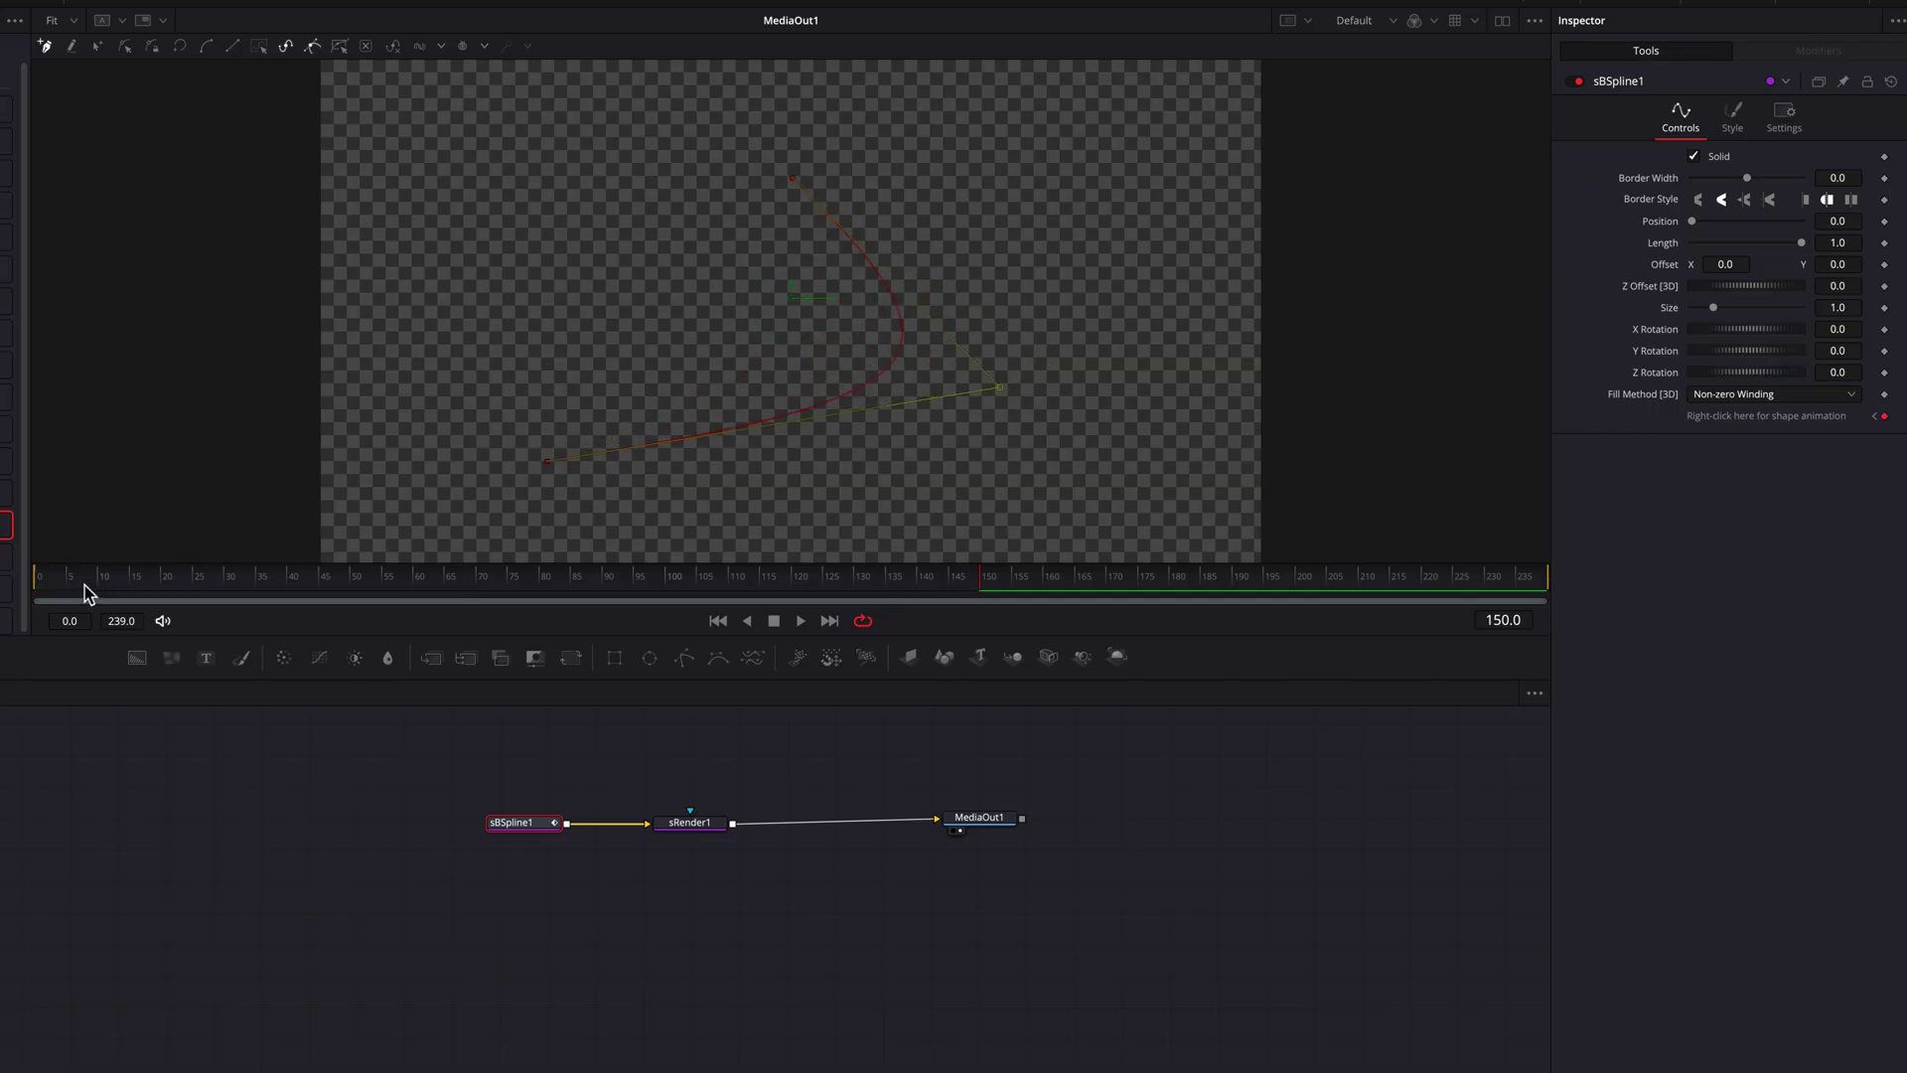
pyautogui.moveTo(85, 586); pyautogui.dragTo(45, 594)
pyautogui.press('space')
pyautogui.press('Home')
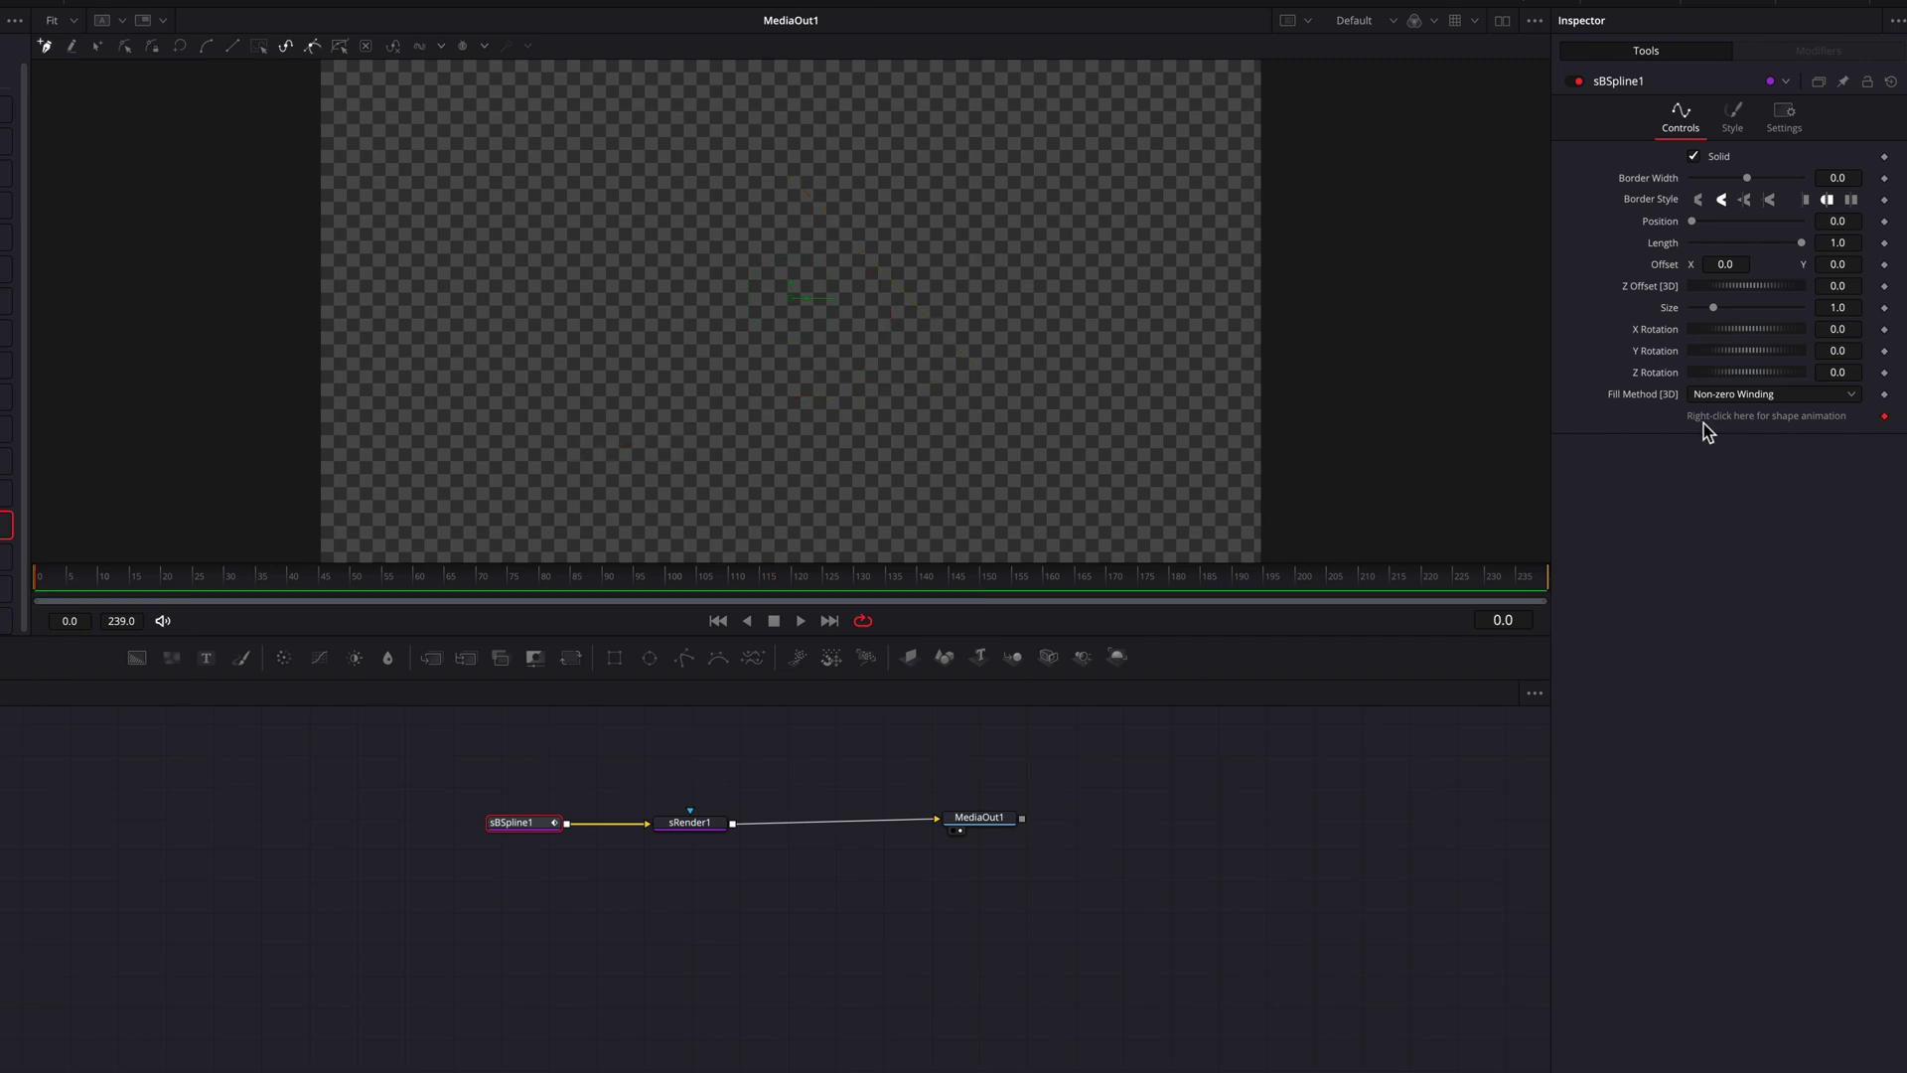
# Step: Remove sBSpline2Polyline from sBSpline1 through the shape animation menu
pyautogui.rightClick(1696, 420)
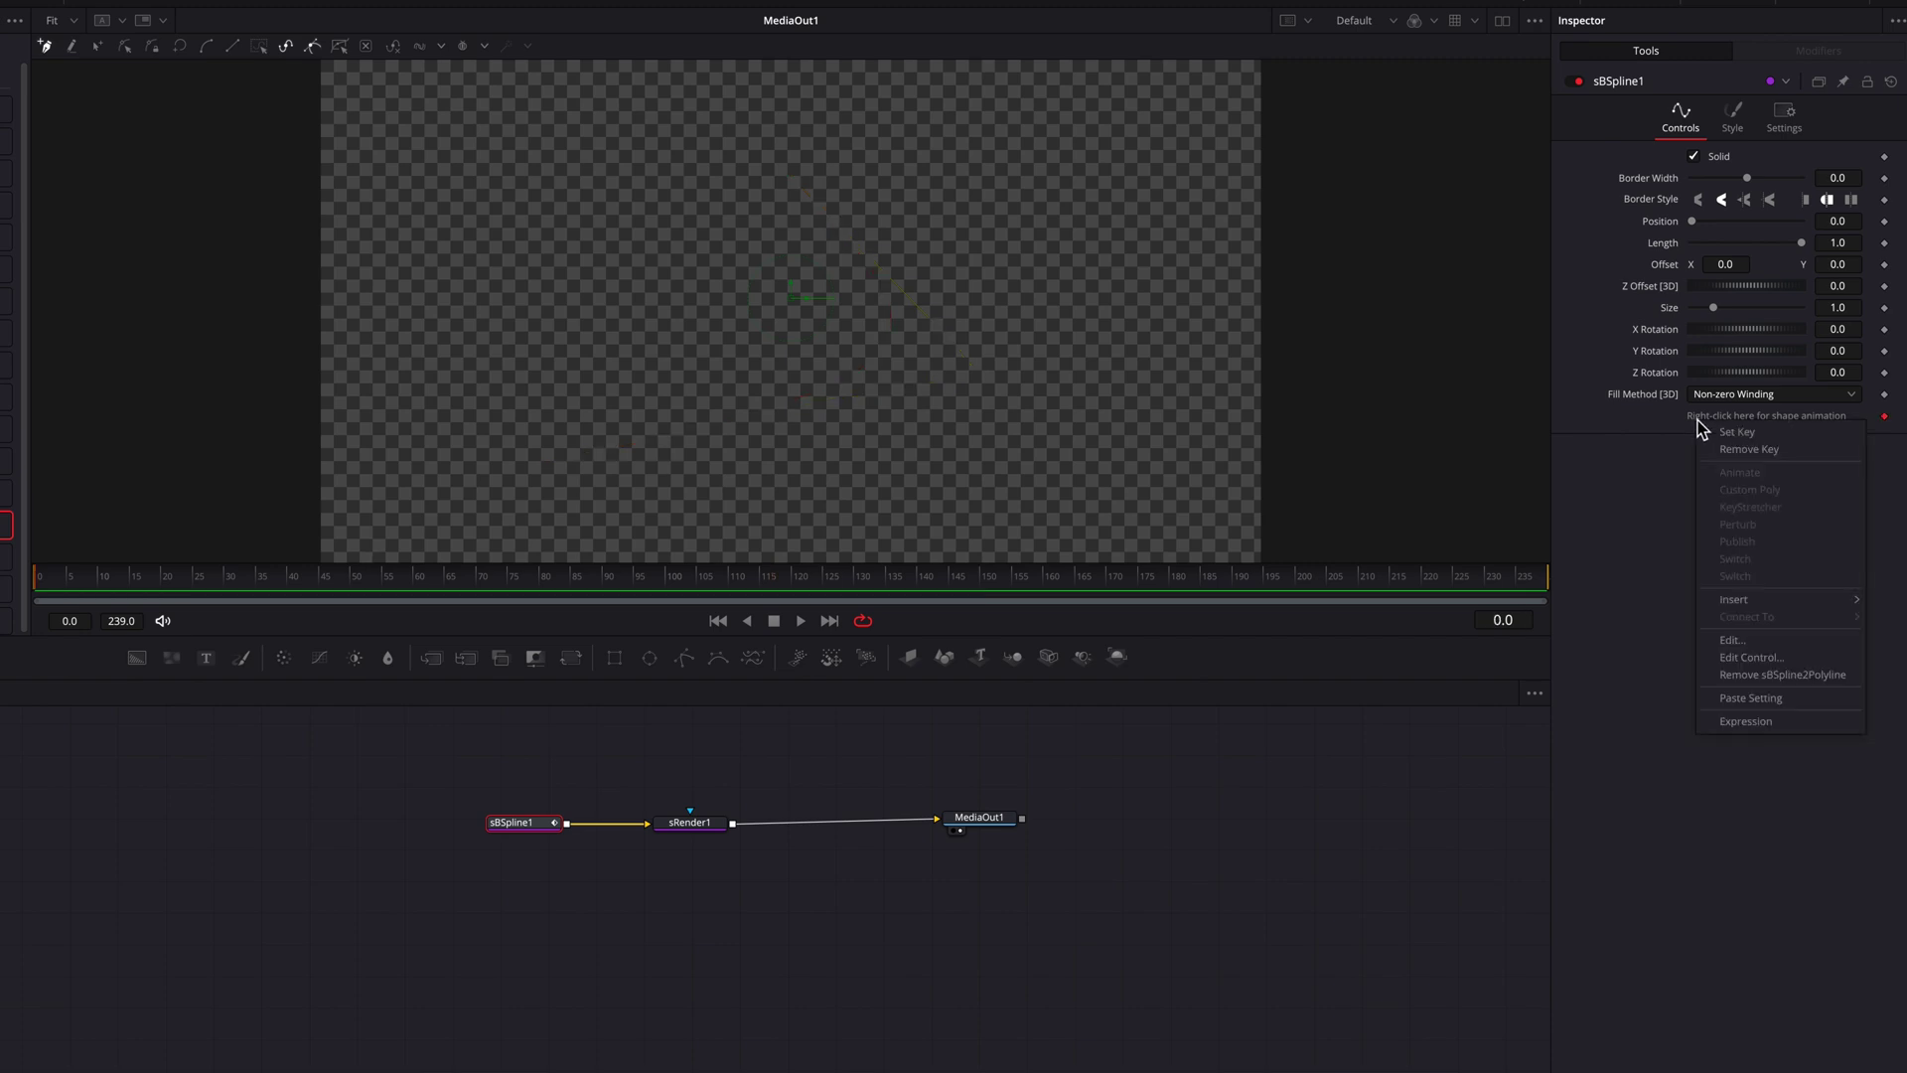
pyautogui.click(1779, 676)
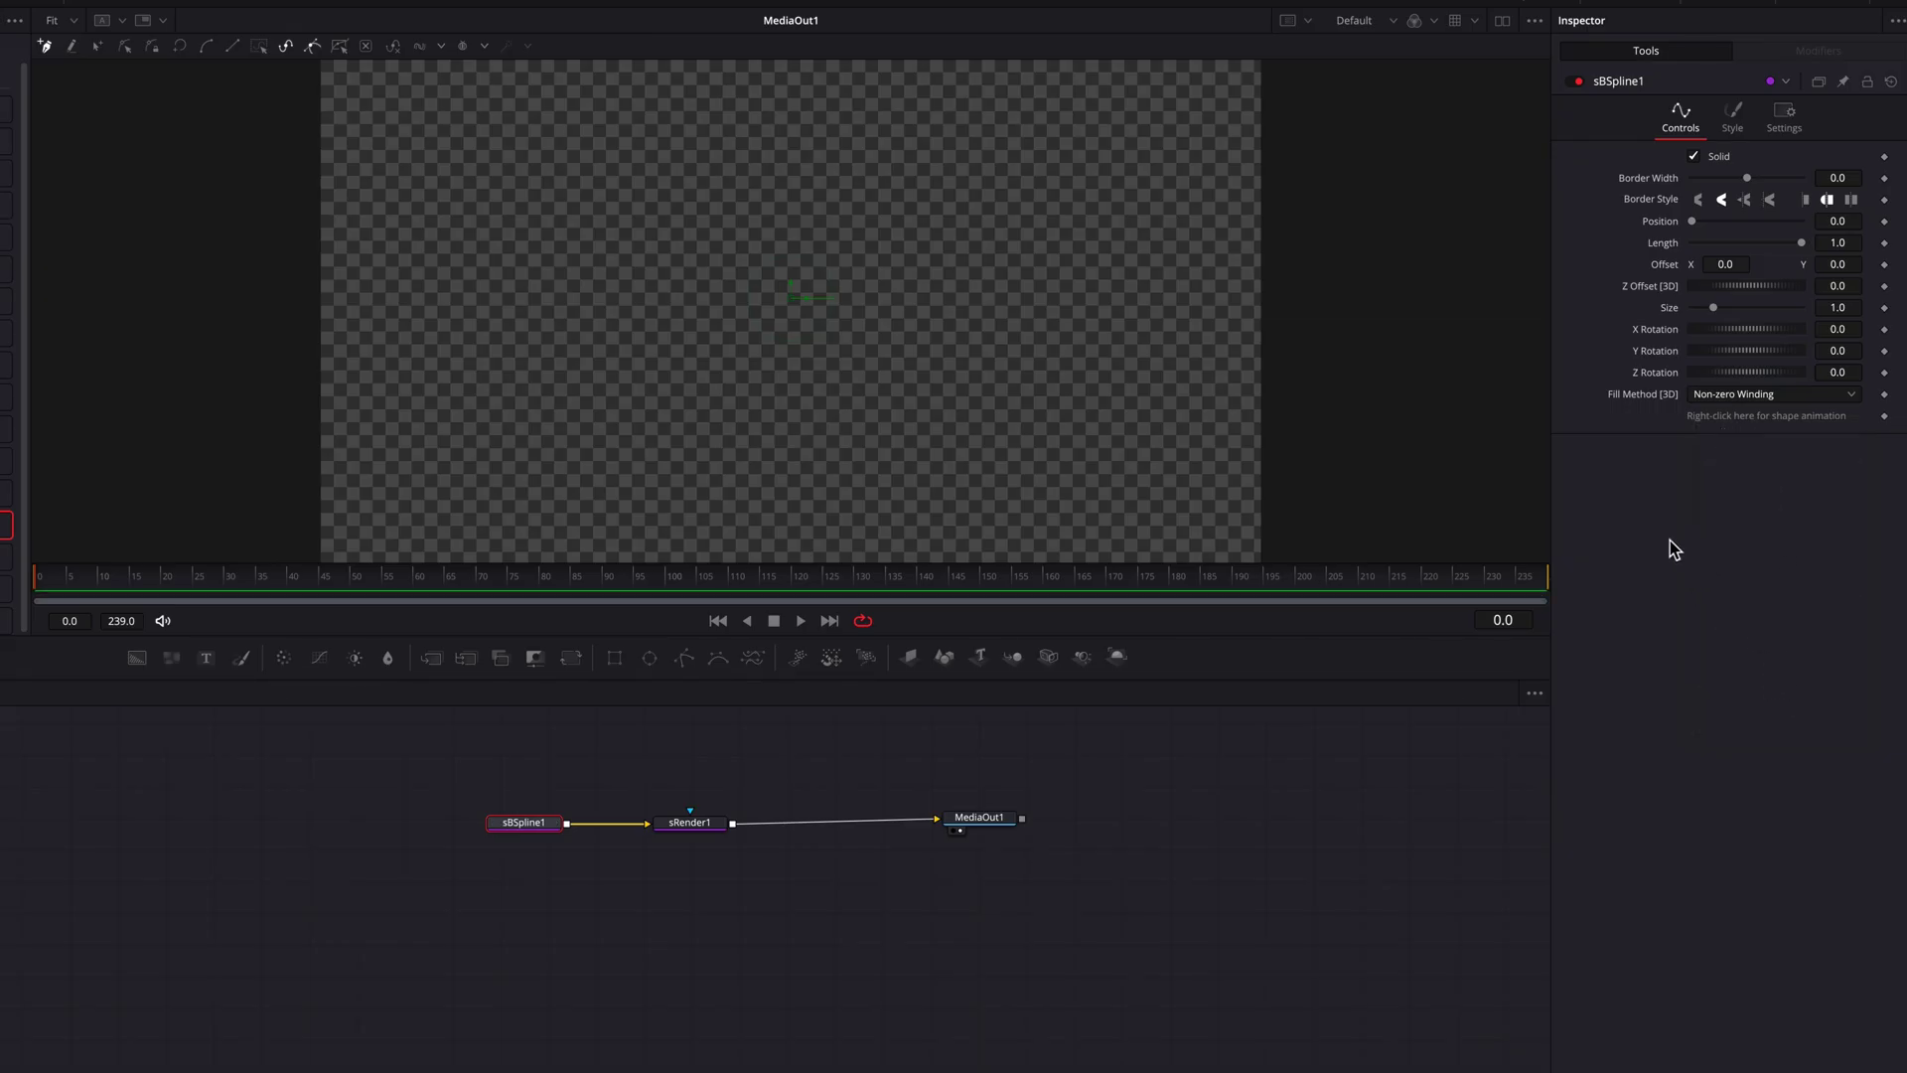
# Step: Place four alternating zig-zag points climbing from low in the frame
pyautogui.click(615, 479)
pyautogui.click(979, 381)
pyautogui.click(568, 284)
pyautogui.click(885, 219)
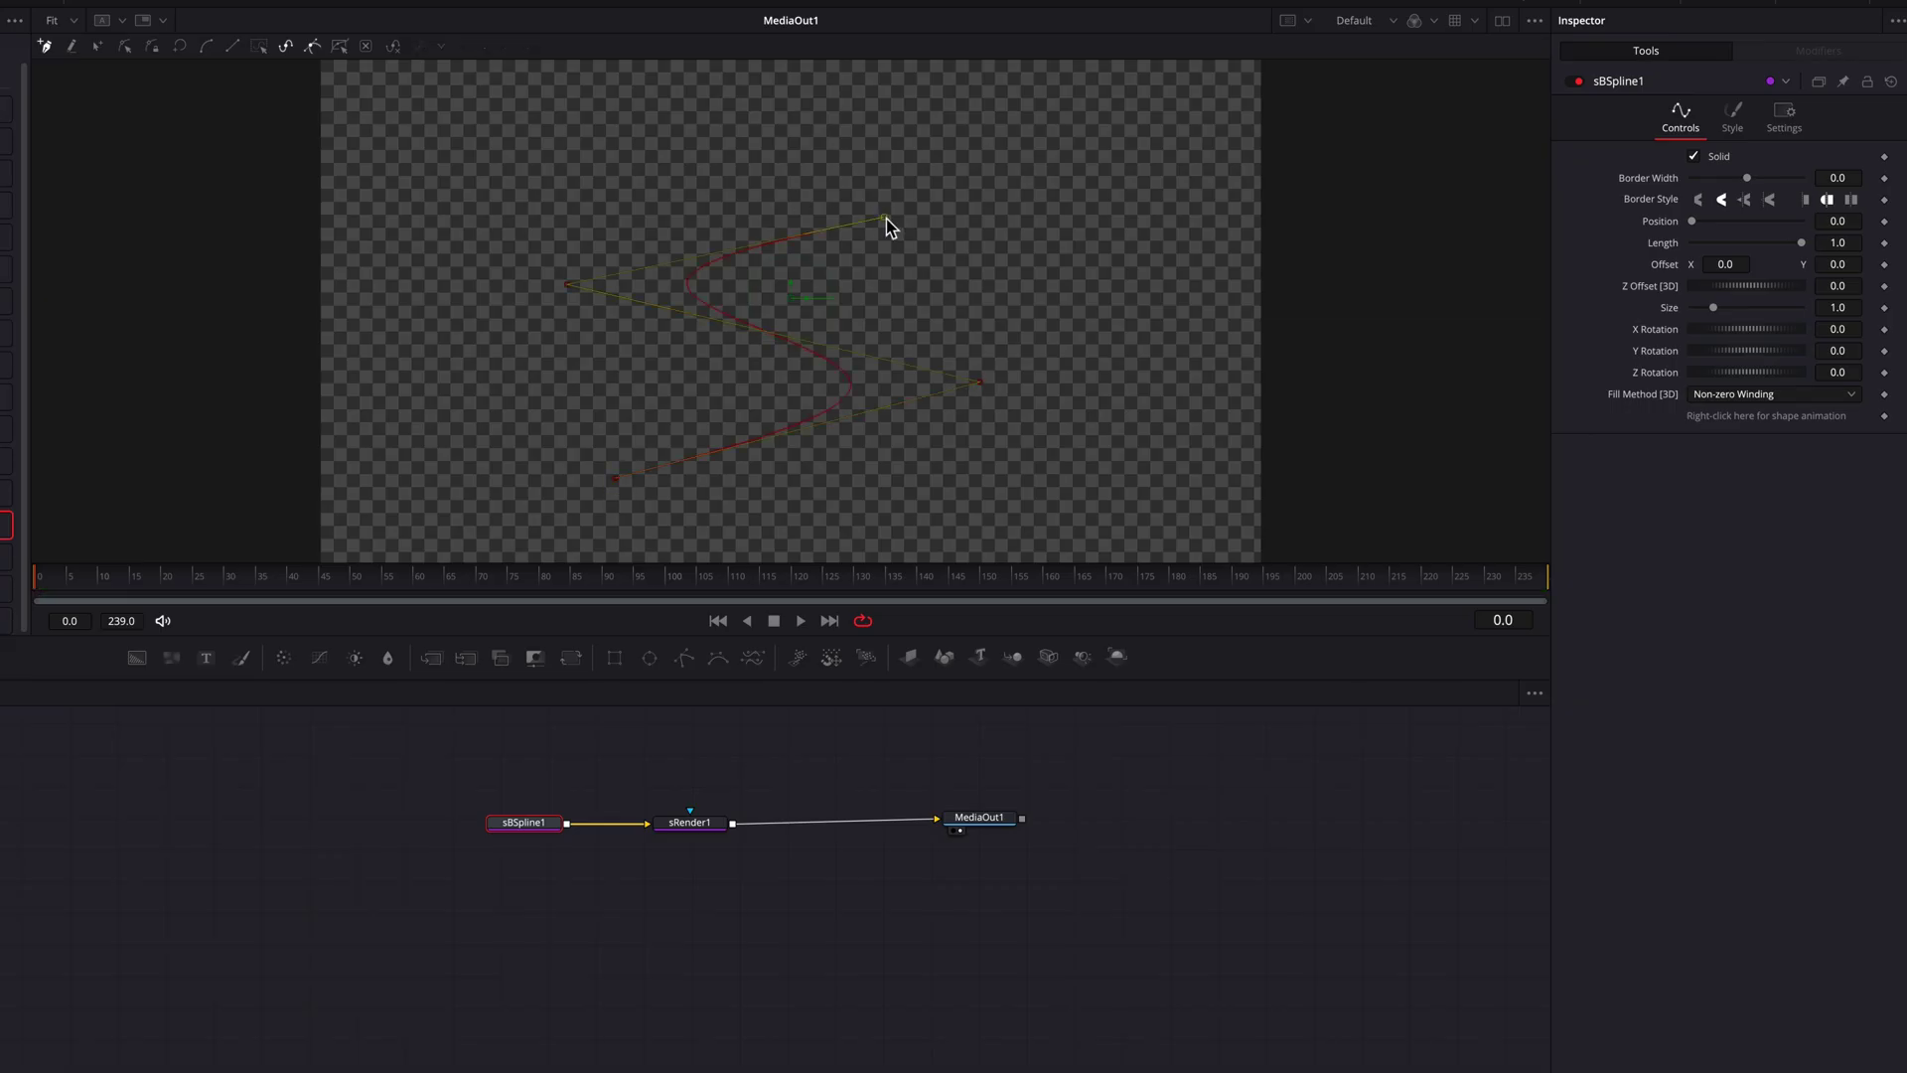
# Step: Continue the zig-zag with five more points reaching well above the frame's top edge
pyautogui.scroll(1, 825, 209)
pyautogui.click(571, 159)
pyautogui.scroll(4, 590, 188)
pyautogui.click(937, 194)
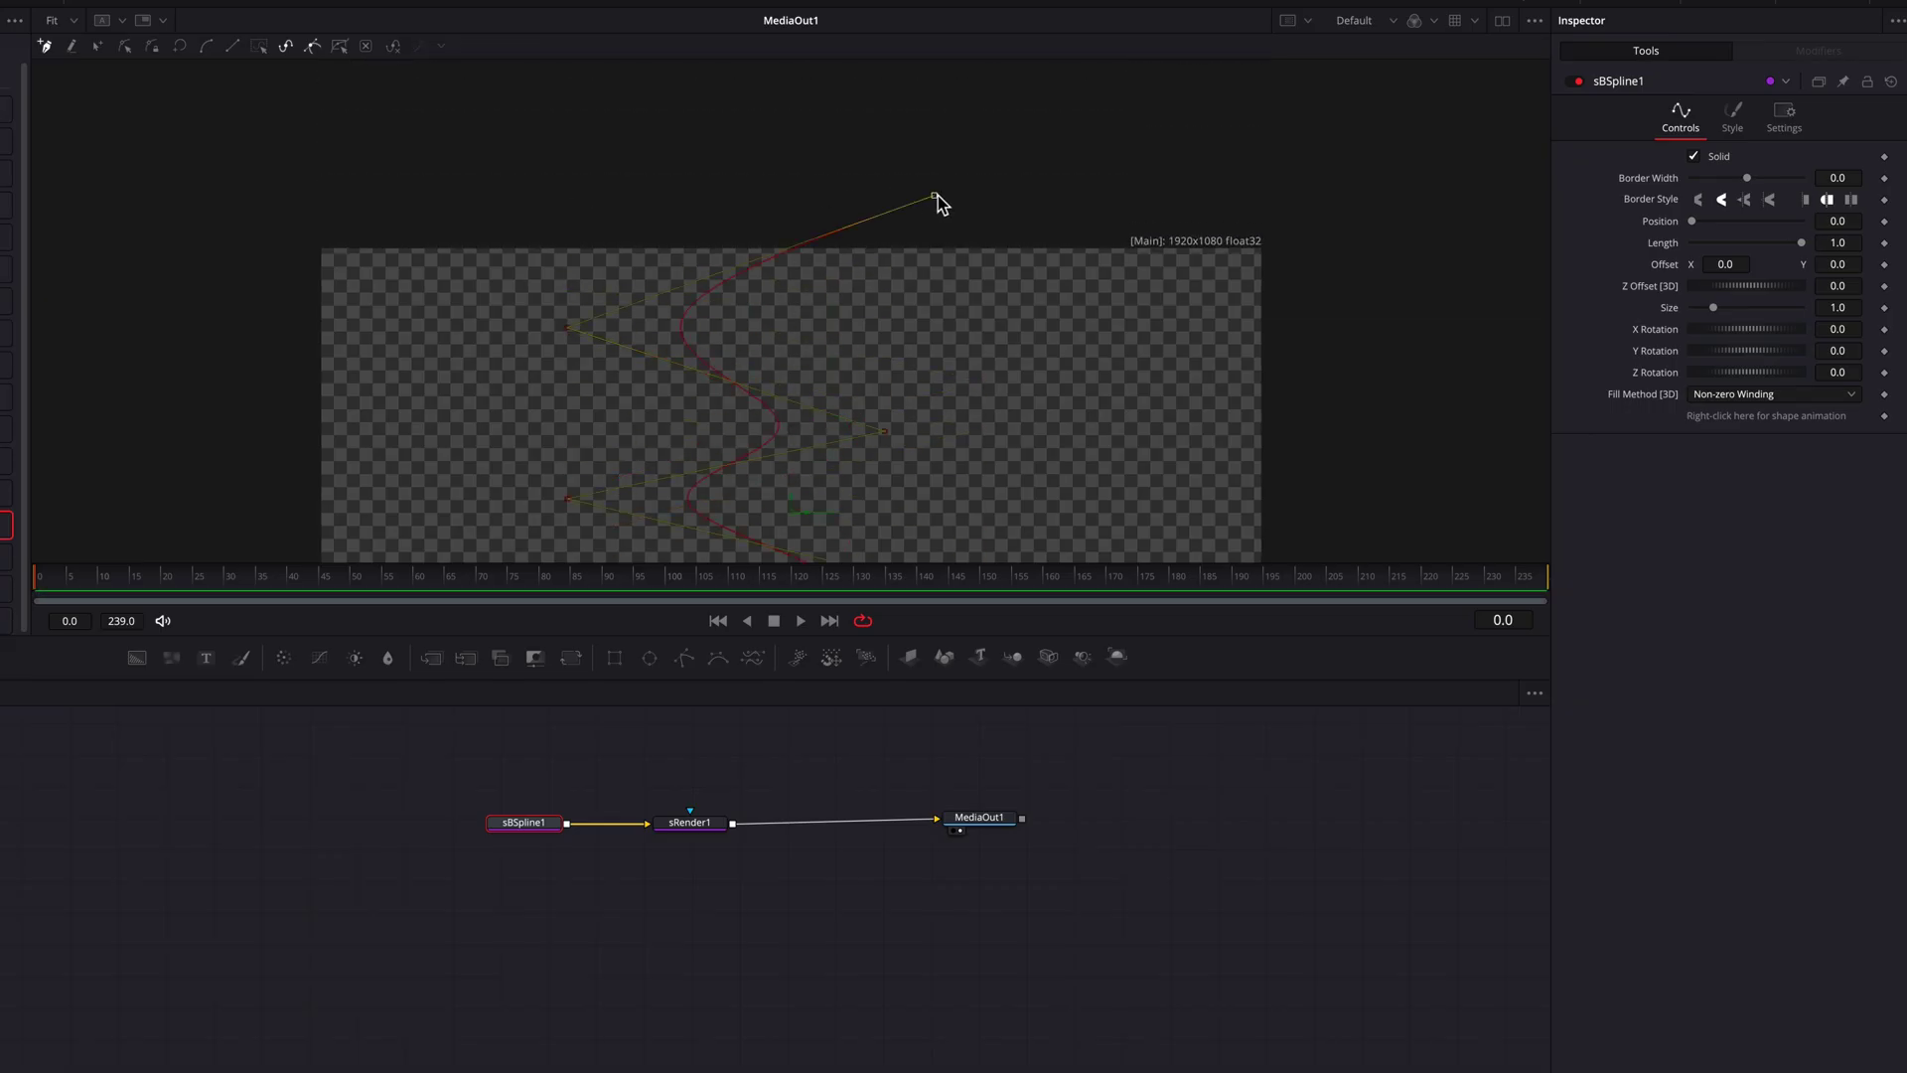
pyautogui.scroll(2, 938, 196)
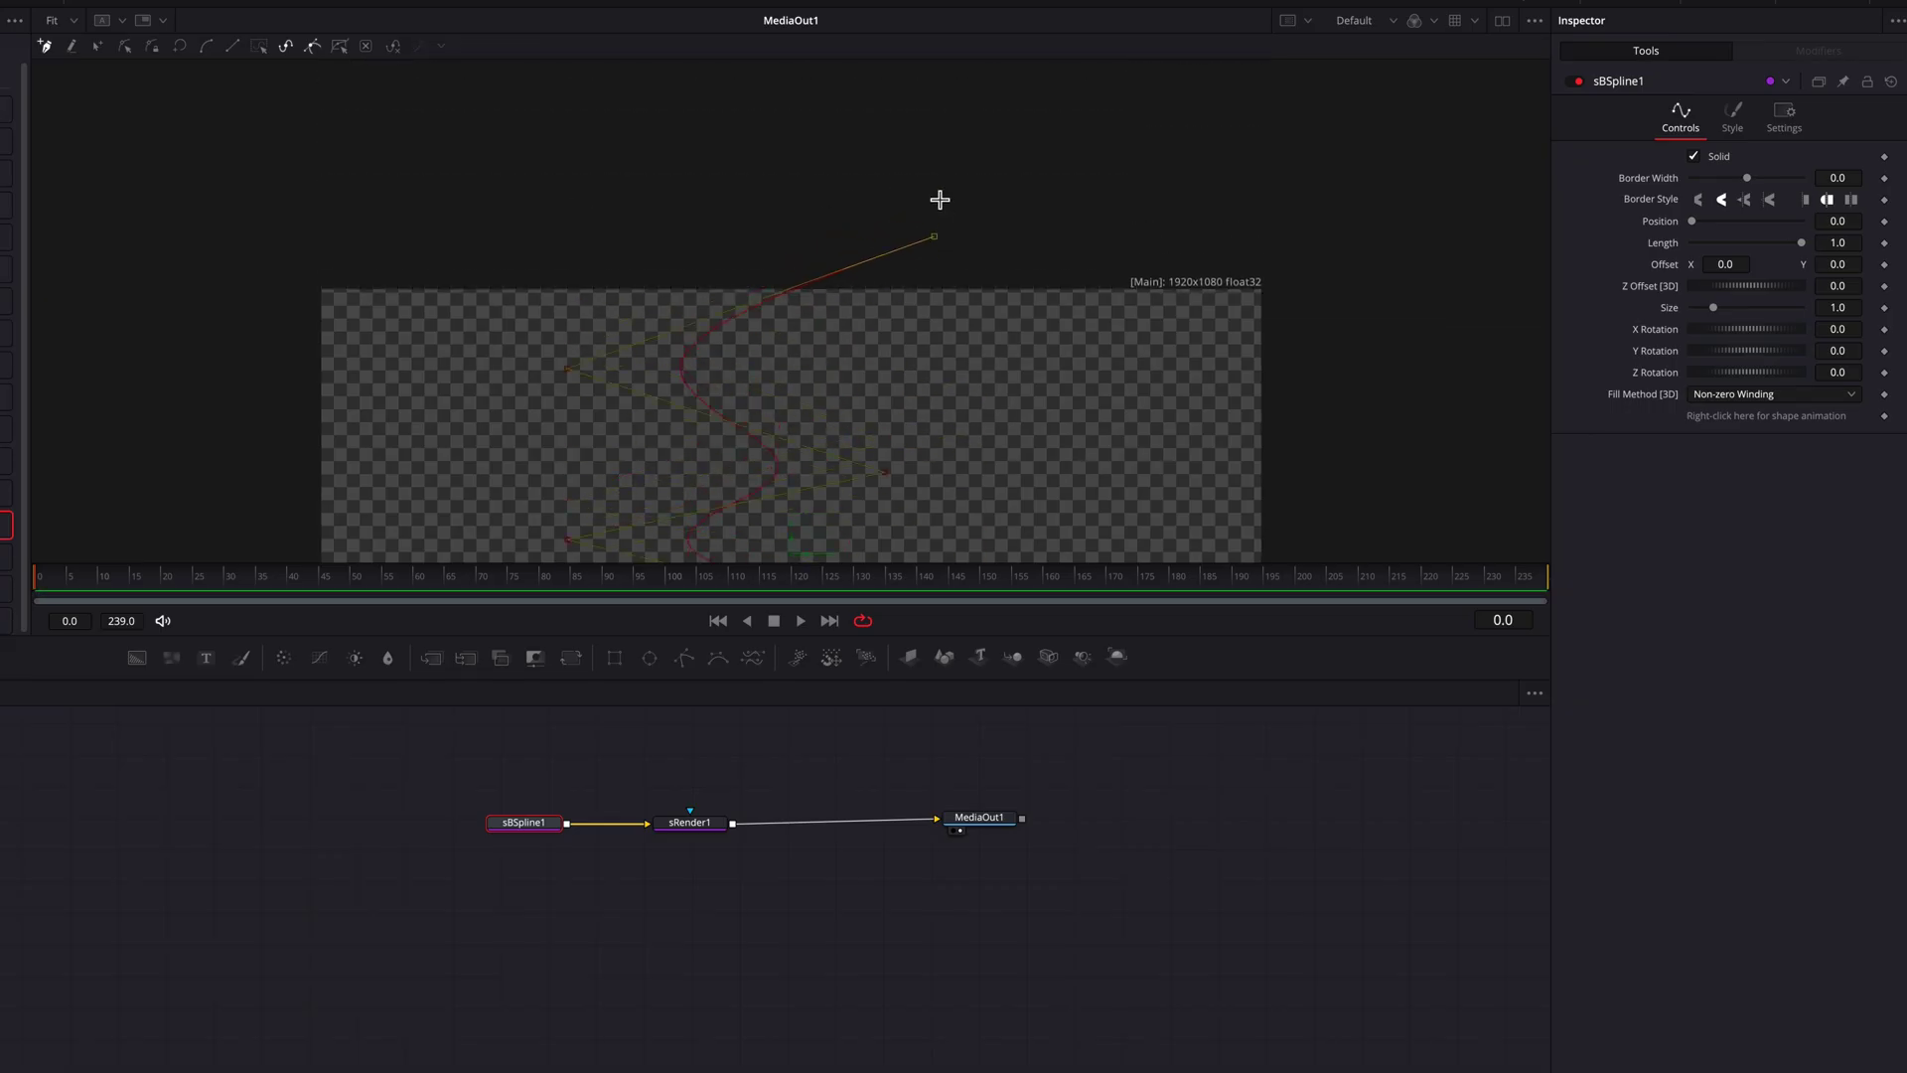
pyautogui.click(573, 215)
pyautogui.scroll(3, 573, 215)
pyautogui.click(954, 256)
pyautogui.click(751, 176)
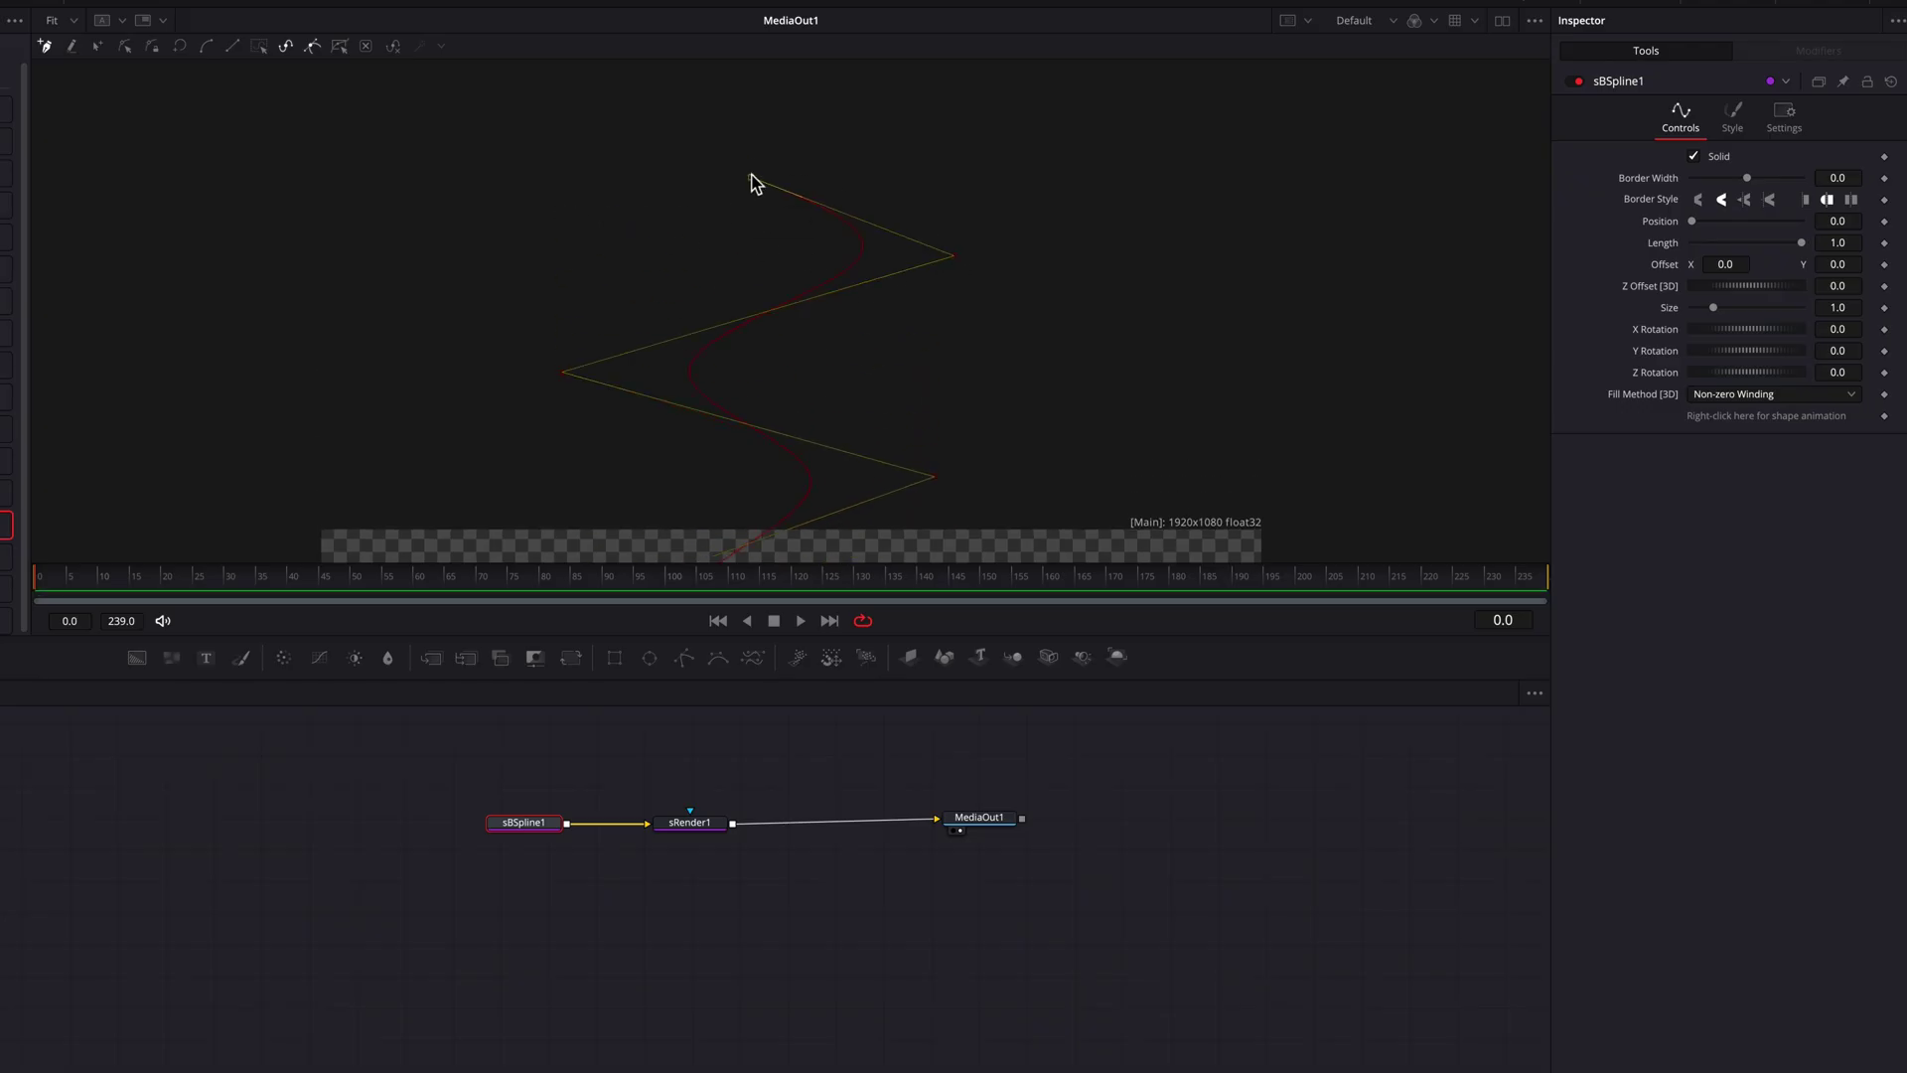
pyautogui.scroll(-5, 835, 389)
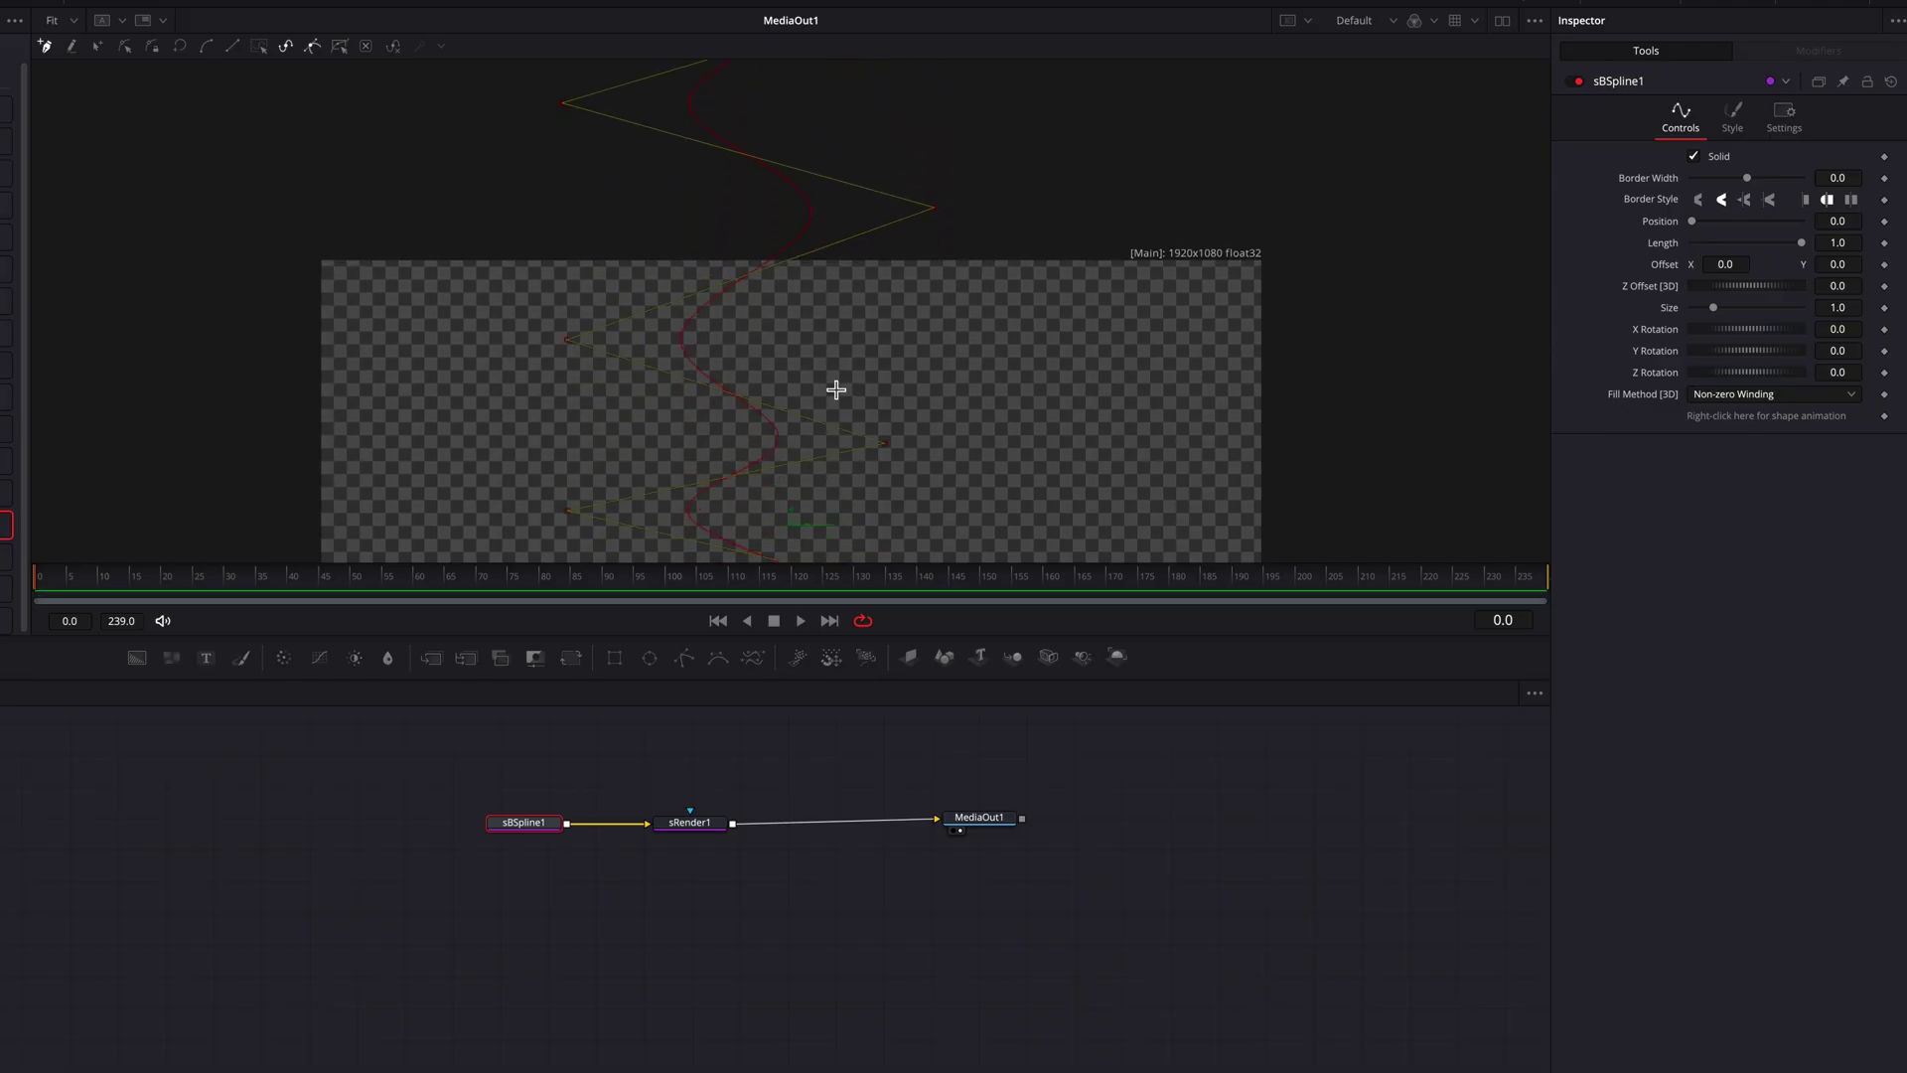
pyautogui.scroll(-4, 835, 388)
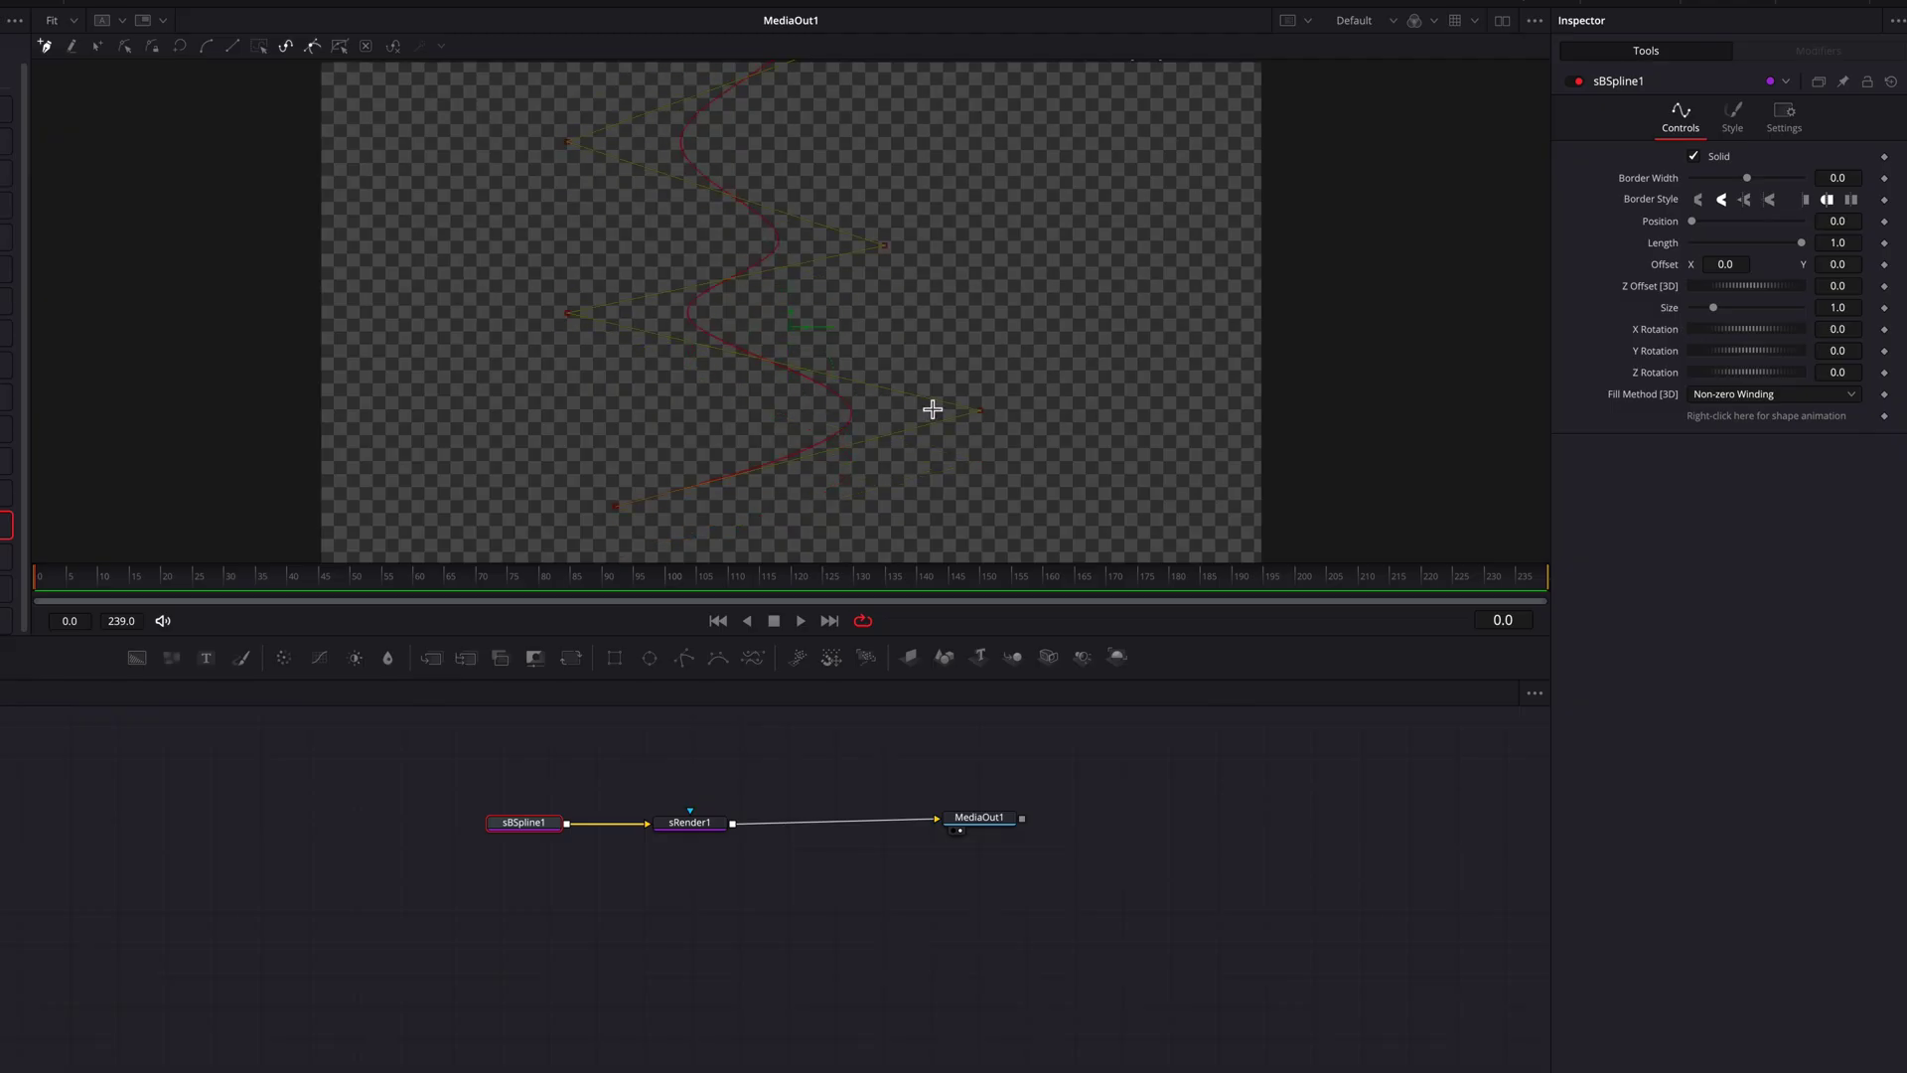
pyautogui.keyDown('ctrl'); pyautogui.scroll(-4, 939, 415); pyautogui.keyUp('ctrl')
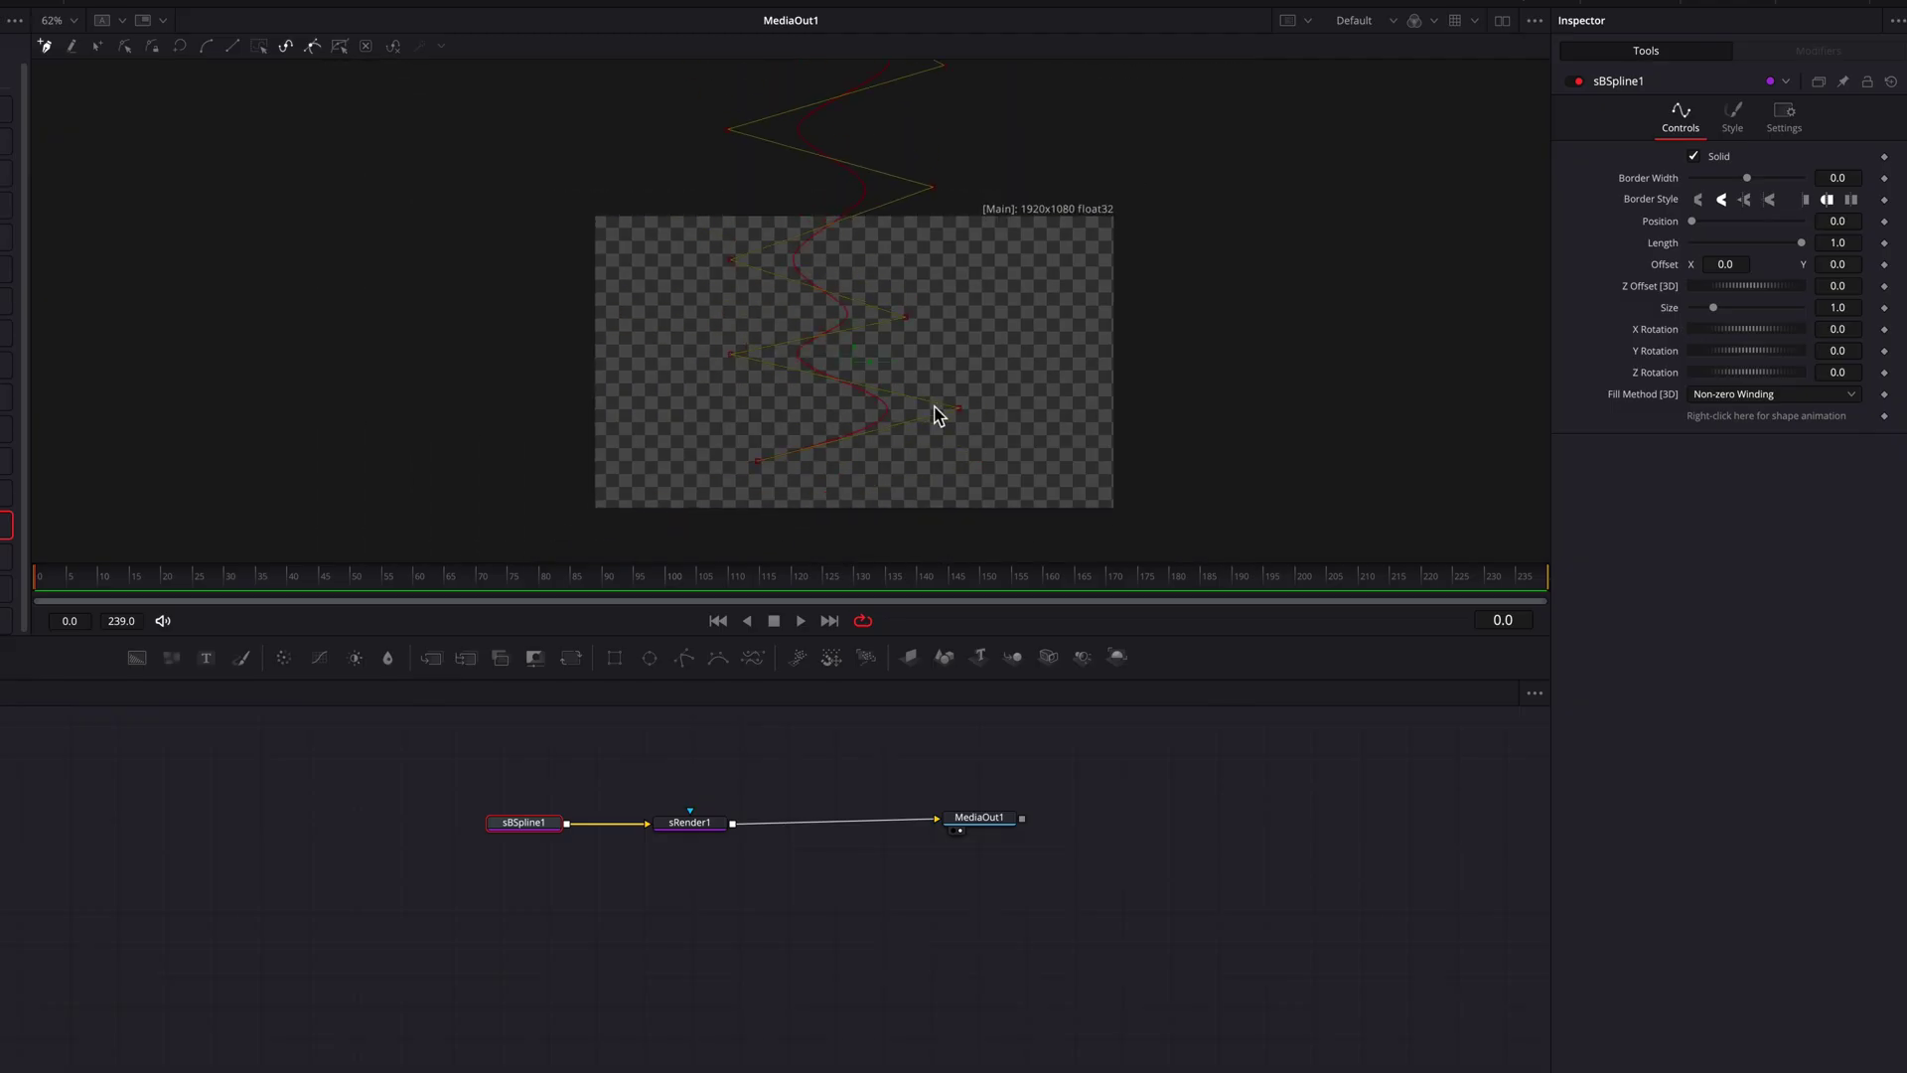
pyautogui.scroll(2, 972, 375)
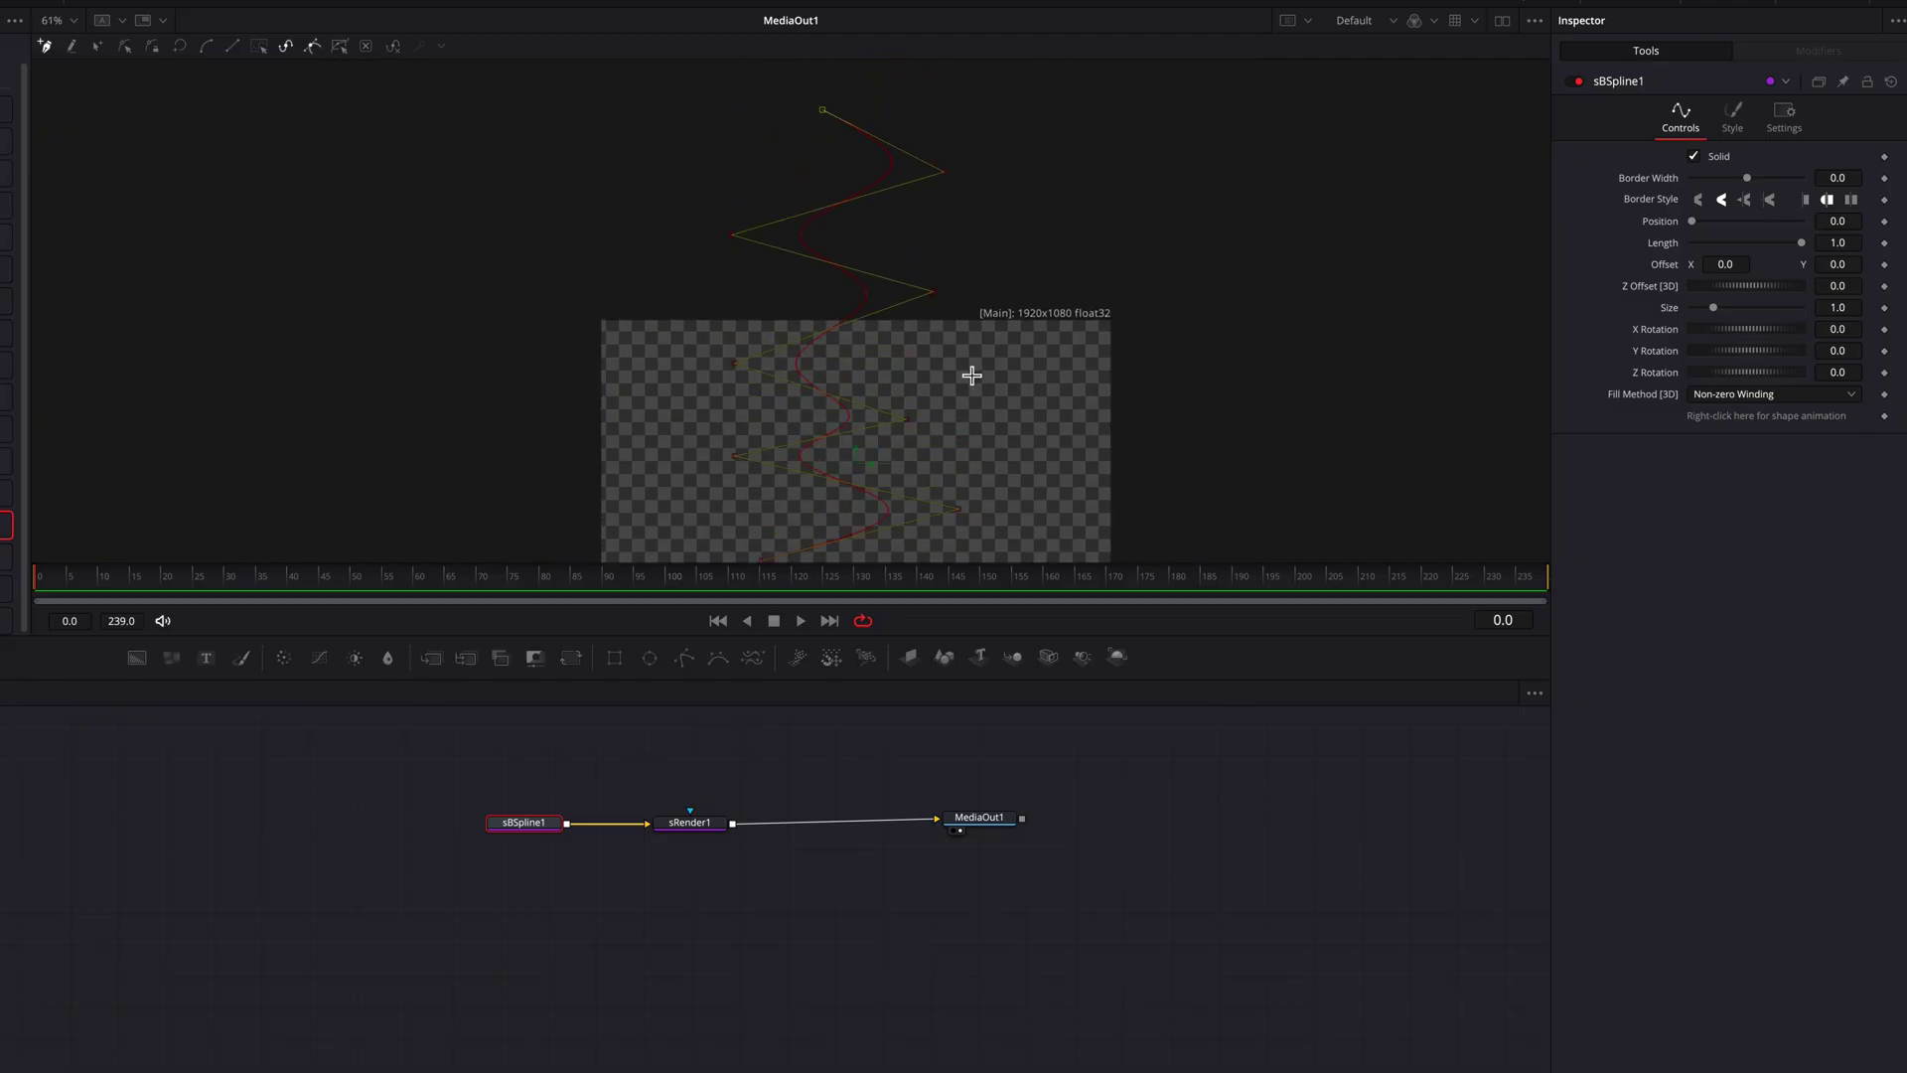
pyautogui.scroll(-3, 972, 375)
pyautogui.scroll(-1, 971, 374)
pyautogui.scroll(3, 971, 374)
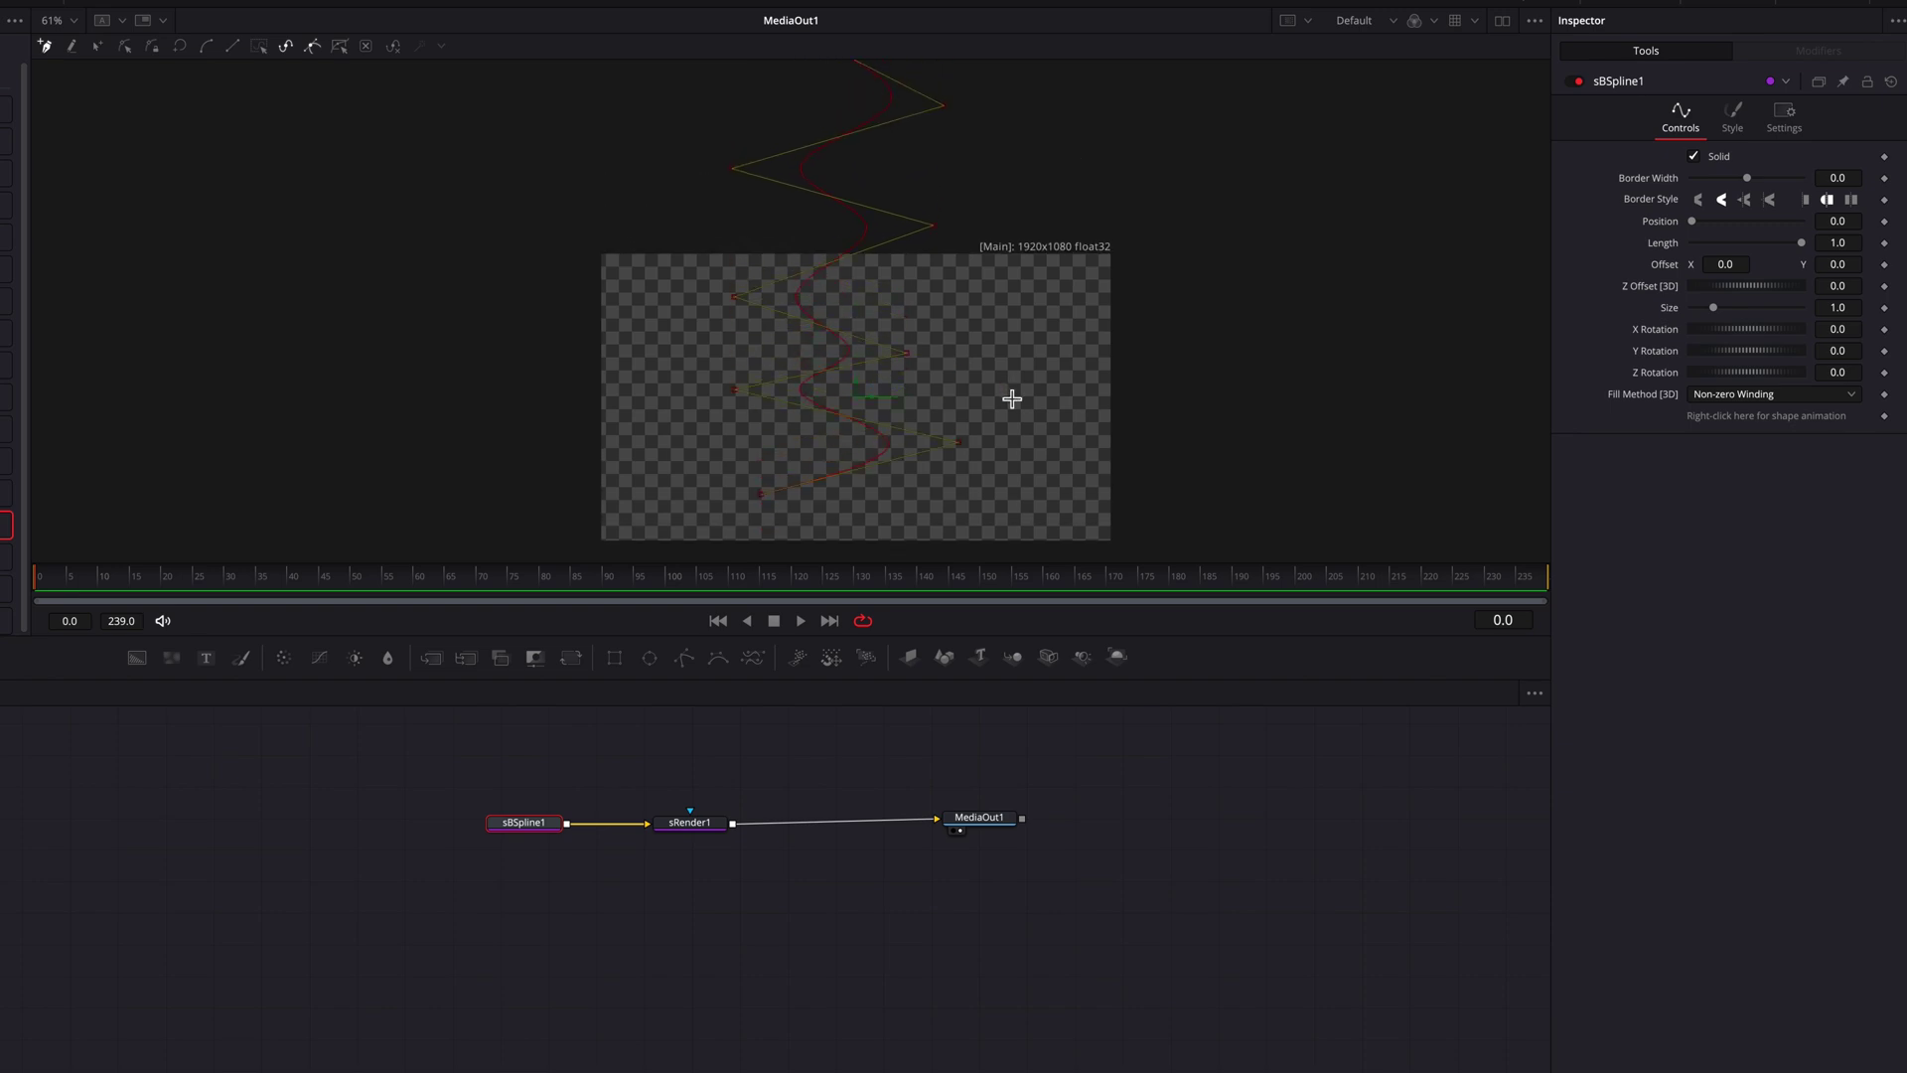
# Step: Fit the frame in the viewer and raise sBSpline1's Border Width to about 0.0029
pyautogui.hotkey('ctrl', 'f')
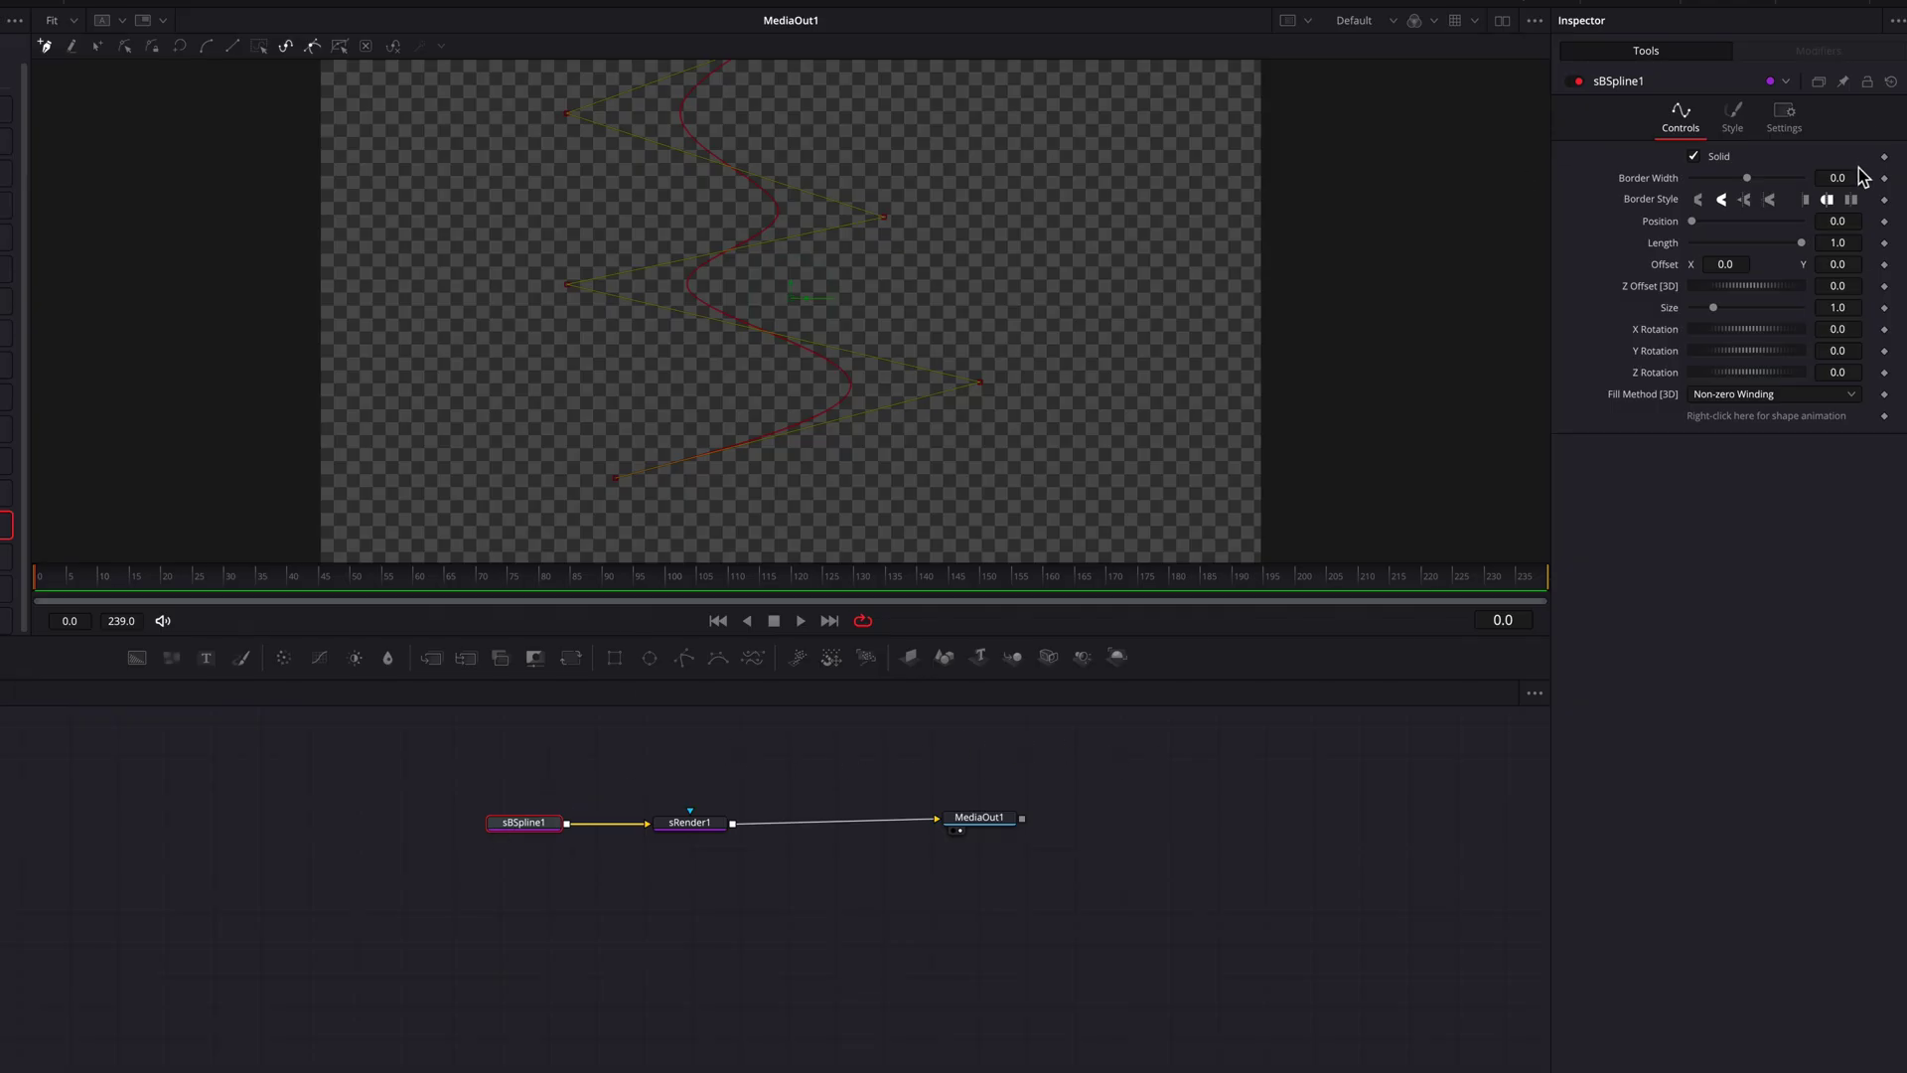
pyautogui.moveTo(1838, 177); pyautogui.dragTo(1819, 178)
# Step: Keyframe sBSpline1's Length from 0 at frame 0 to 1.0 at frame 239, then preview playback
pyautogui.click(1255, 796)
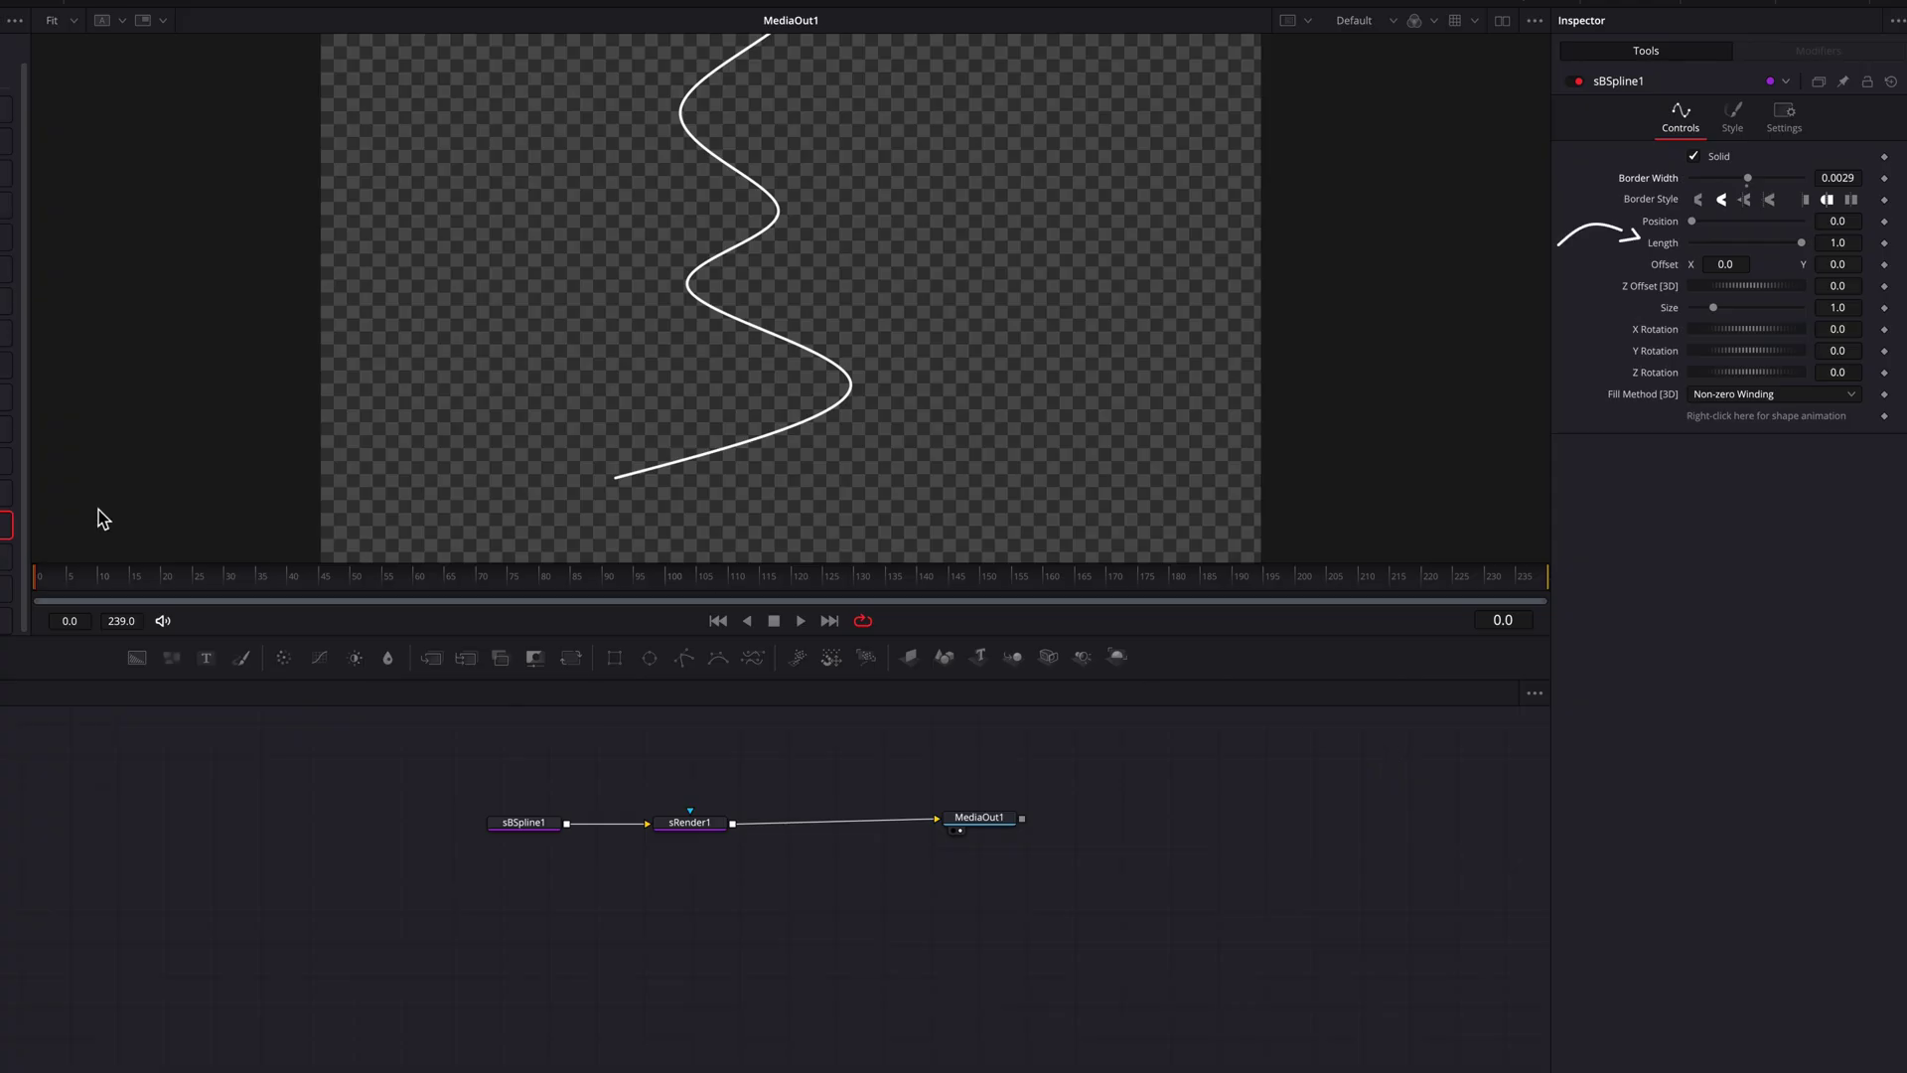
pyautogui.click(1884, 242)
pyautogui.moveTo(1800, 242); pyautogui.dragTo(1688, 253)
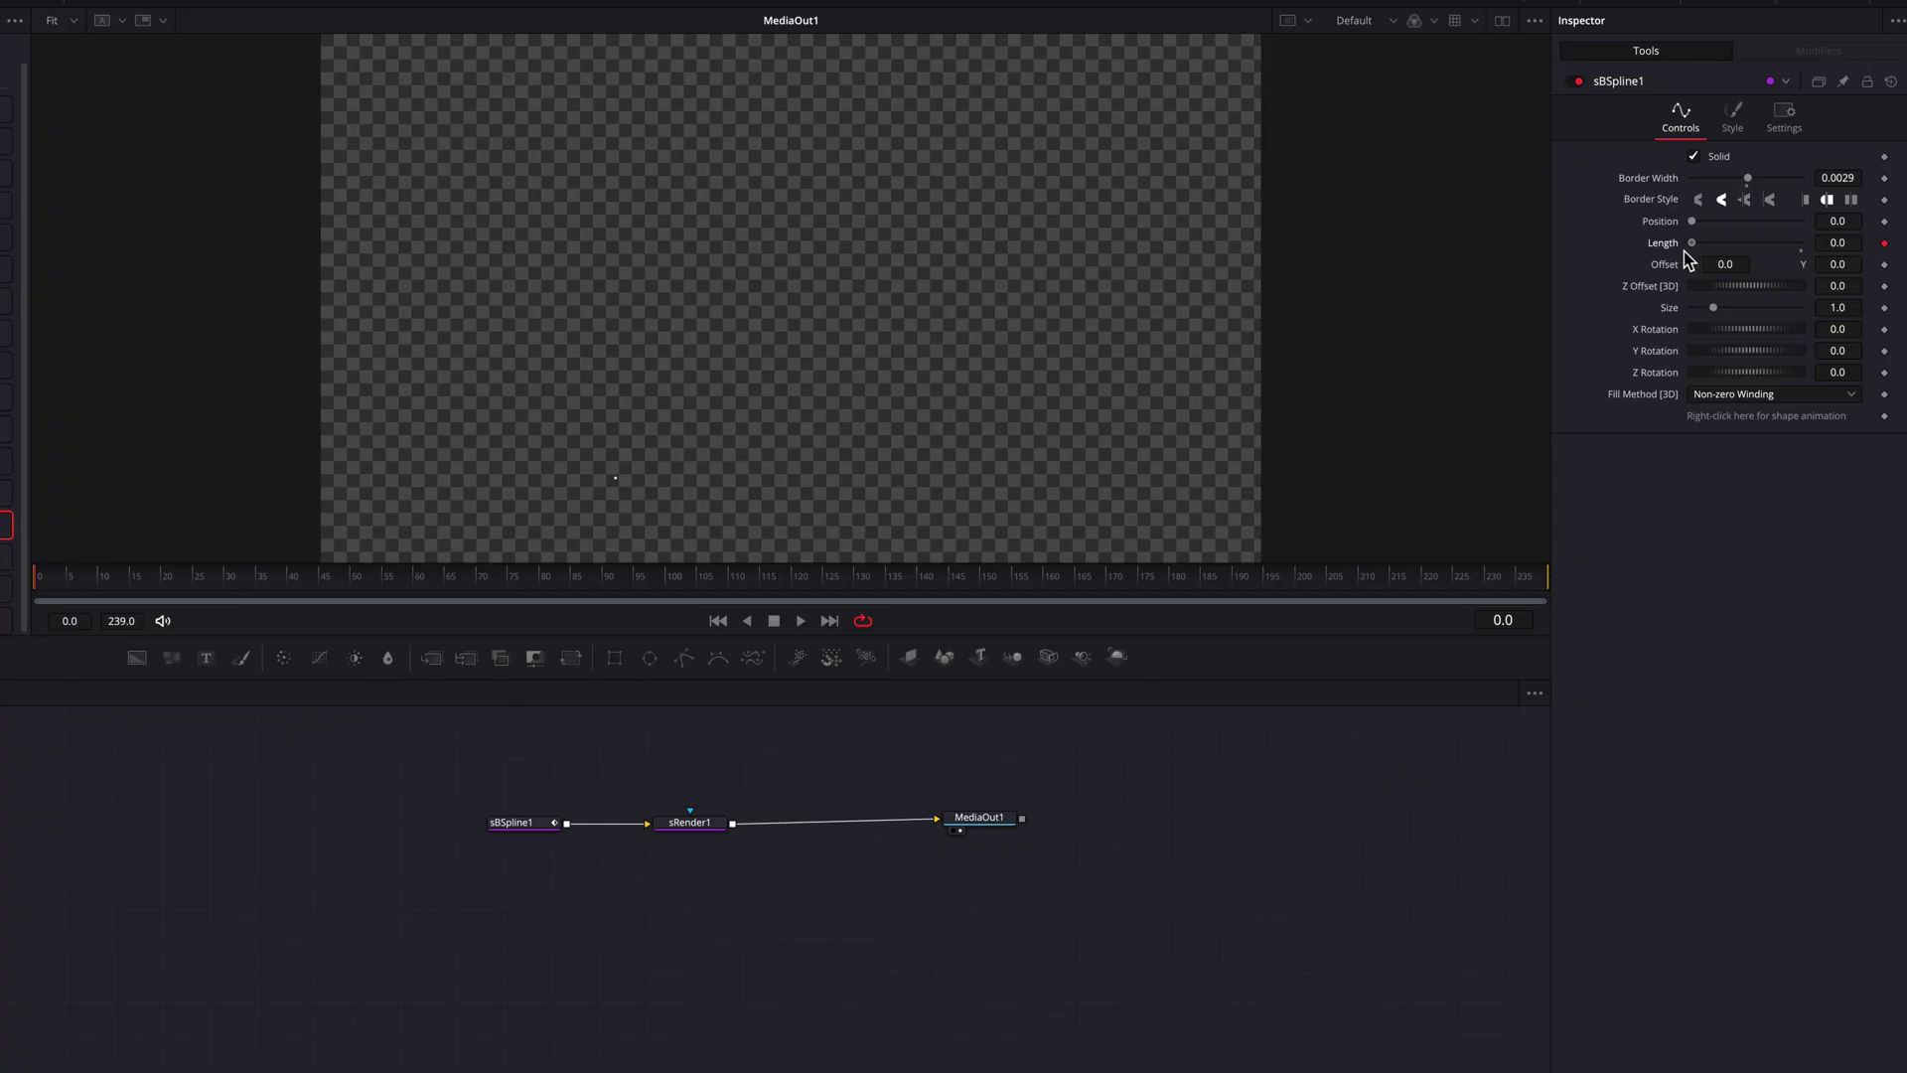
pyautogui.click(1517, 582)
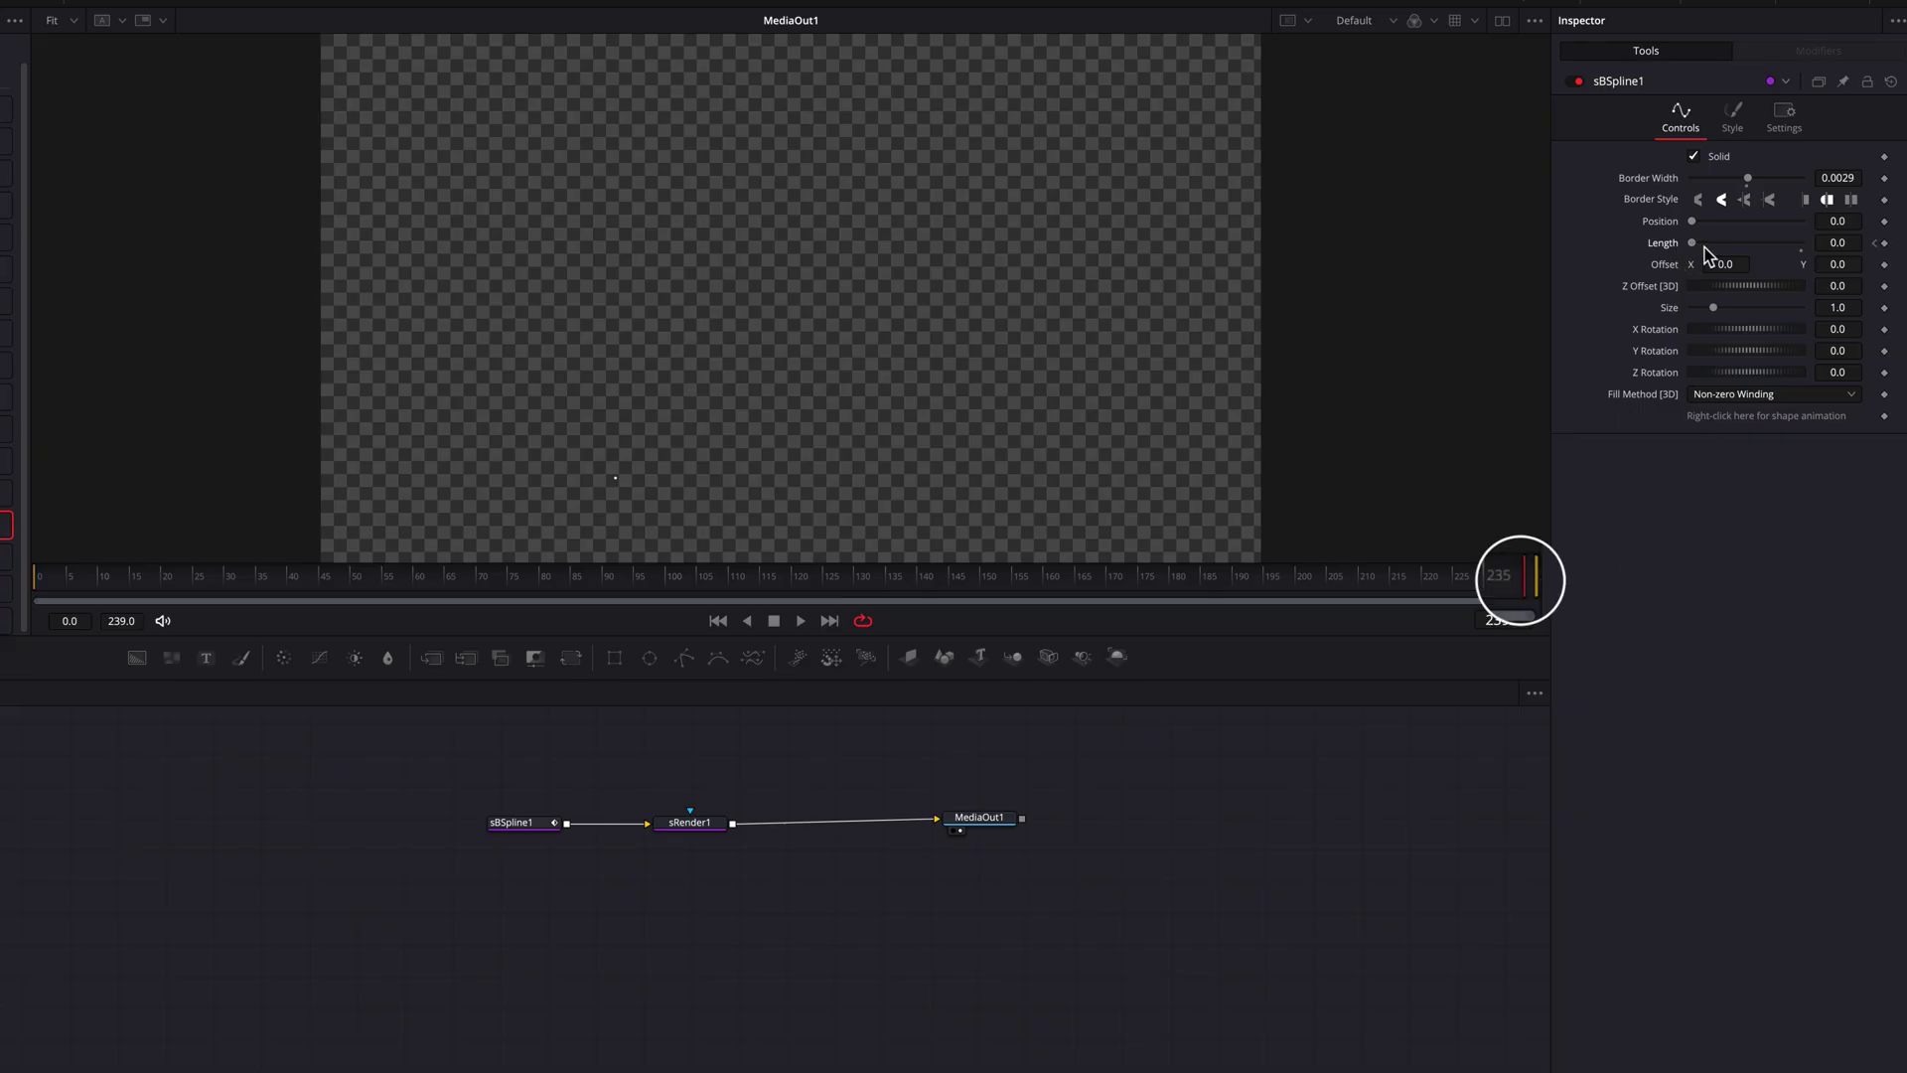
pyautogui.moveTo(1691, 245); pyautogui.dragTo(1803, 248)
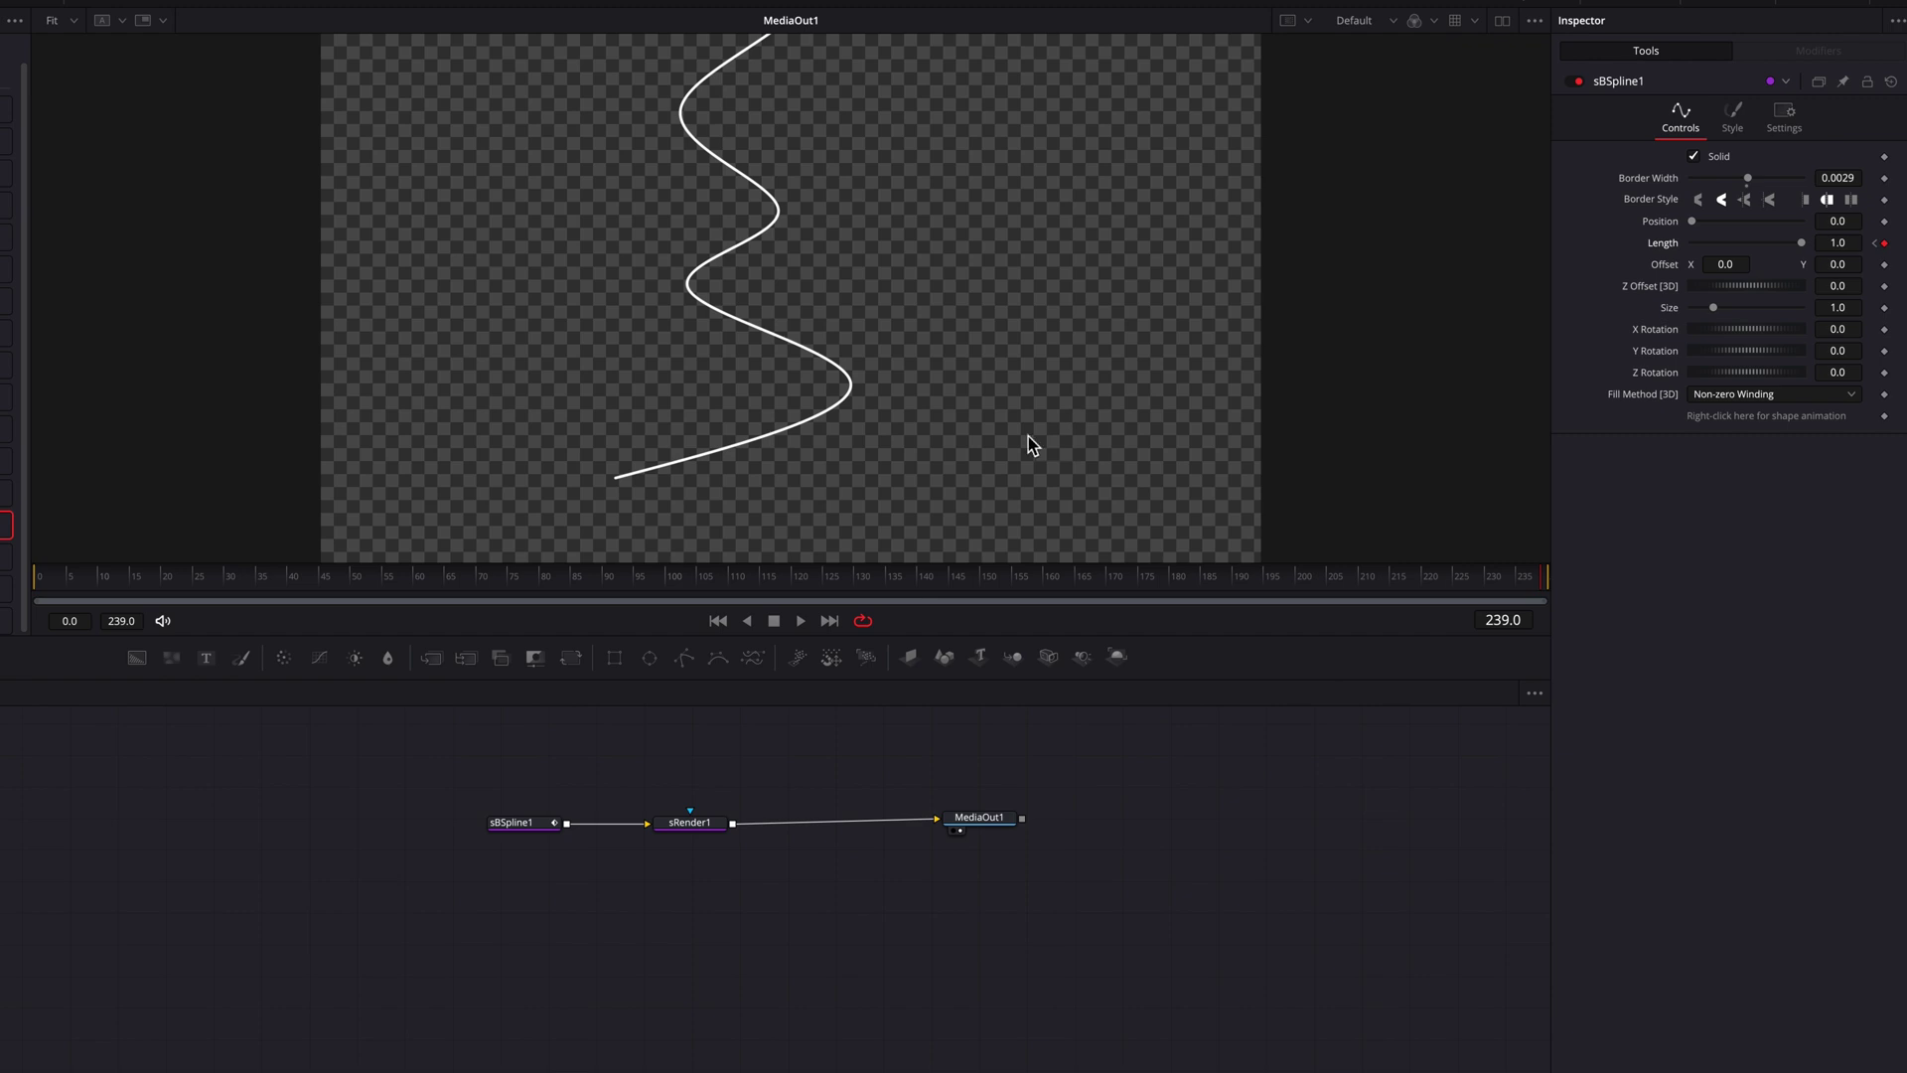
pyautogui.click(127, 575)
pyautogui.press('space')
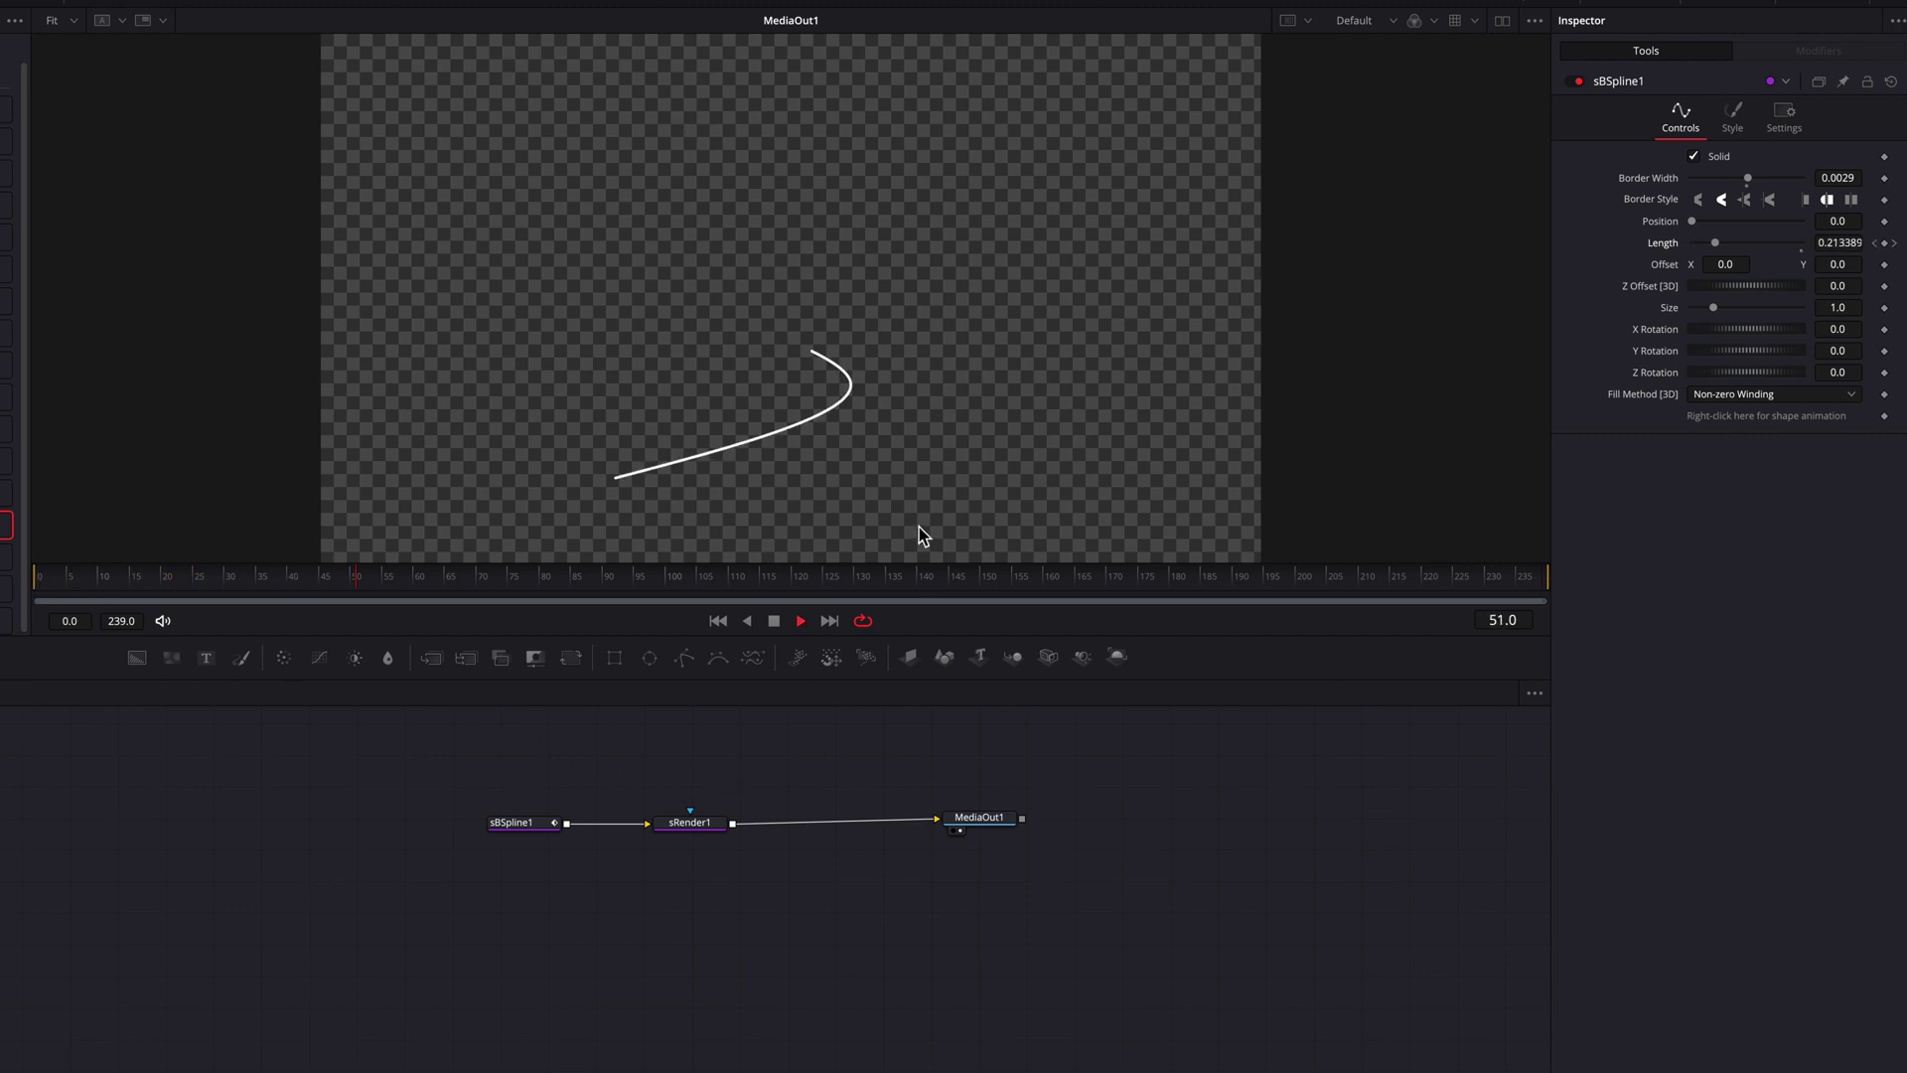
pyautogui.scroll(-2, 920, 532)
pyautogui.scroll(-1, 920, 528)
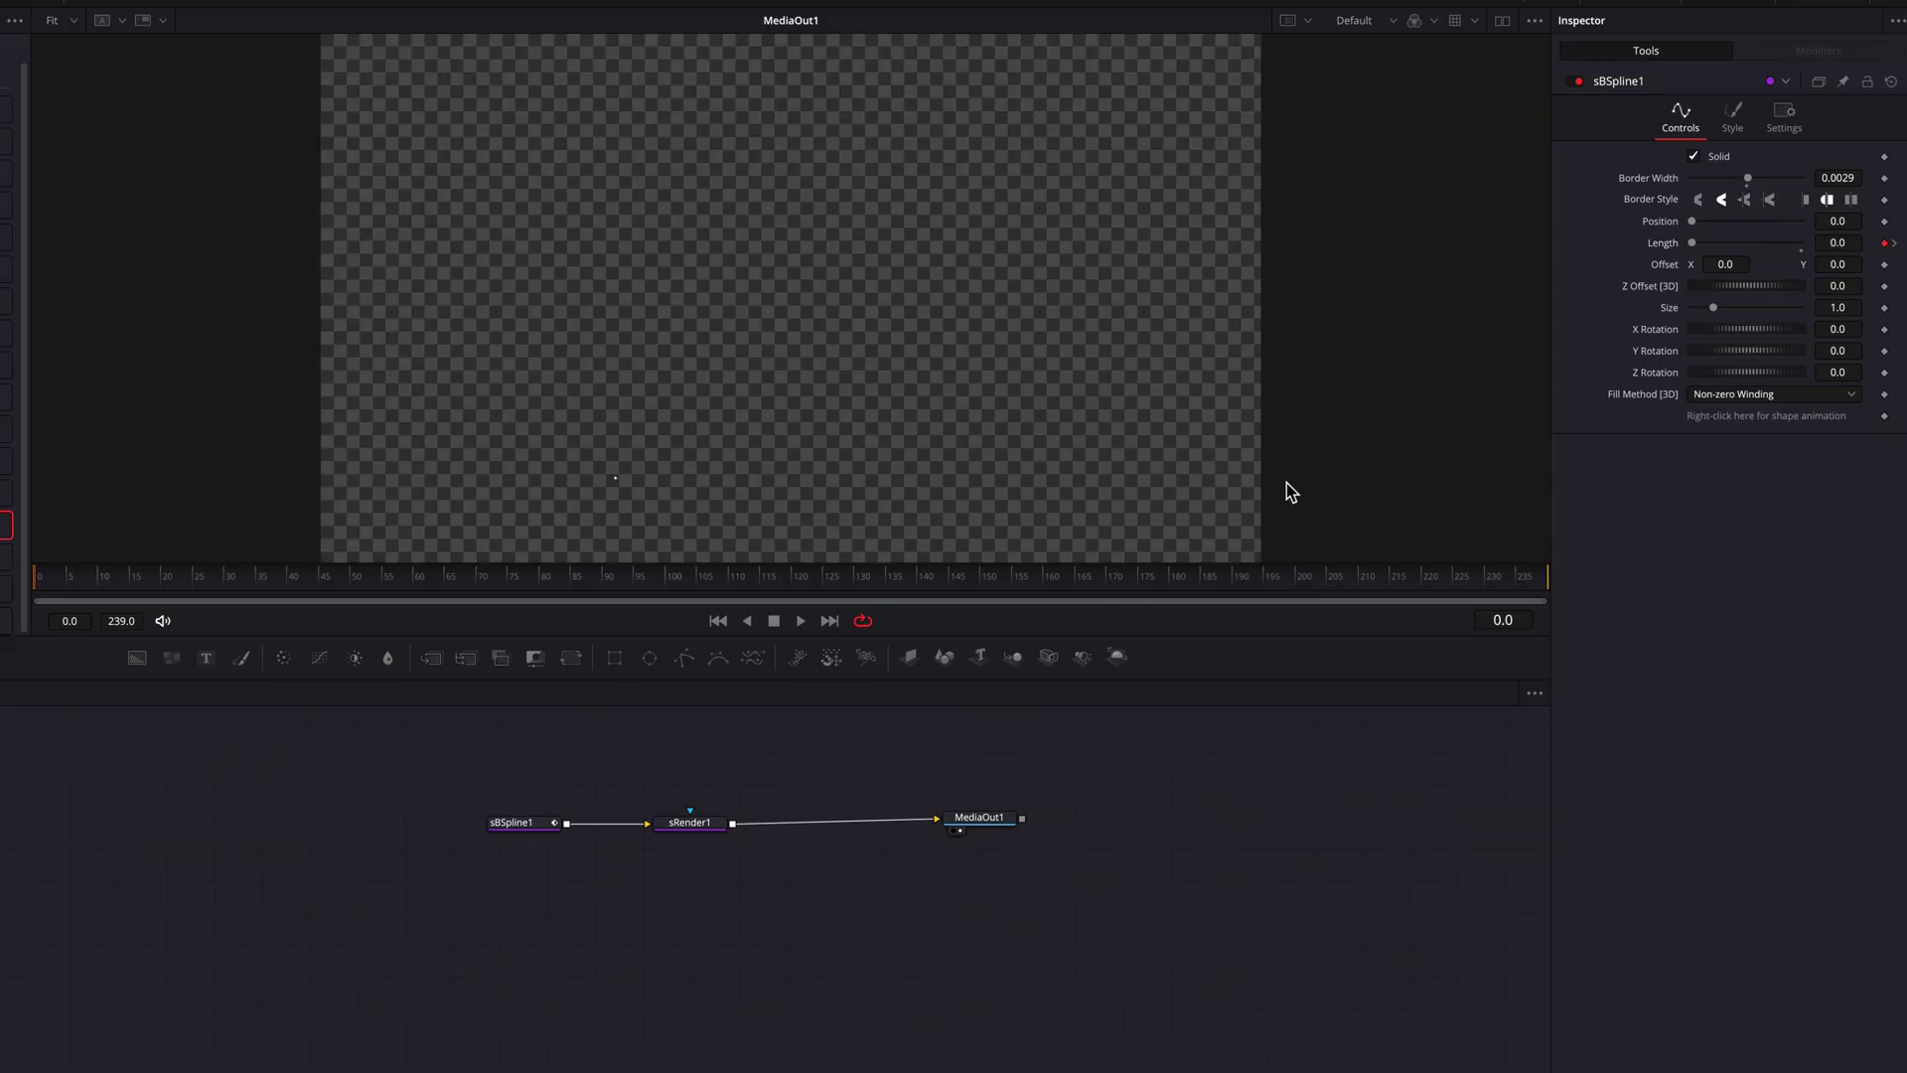
# Step: Keyframe Offset at frame 0, set Offset Y to about -0.609 at frame 239, then preview
pyautogui.click(1883, 264)
pyautogui.click(1486, 592)
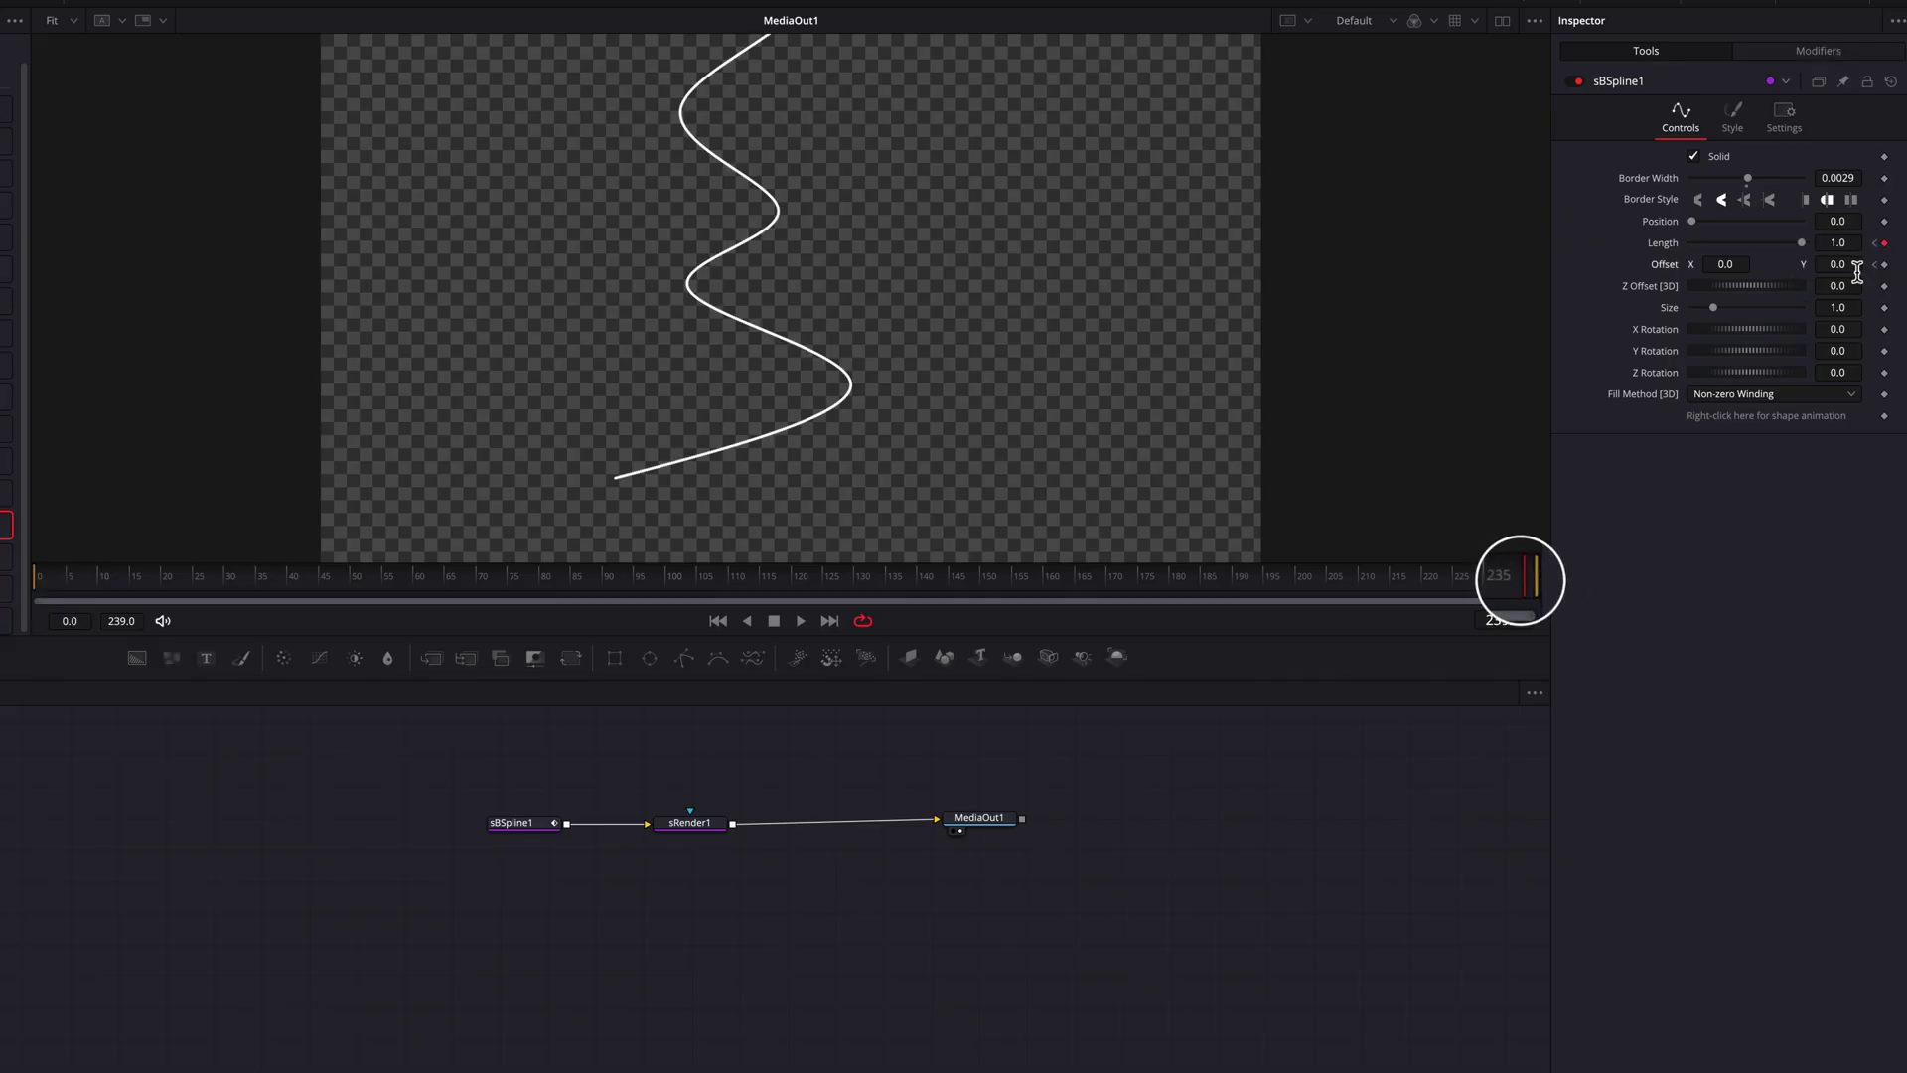
pyautogui.moveTo(1855, 271); pyautogui.dragTo(1694, 270)
pyautogui.moveTo(1858, 268); pyautogui.dragTo(1814, 269)
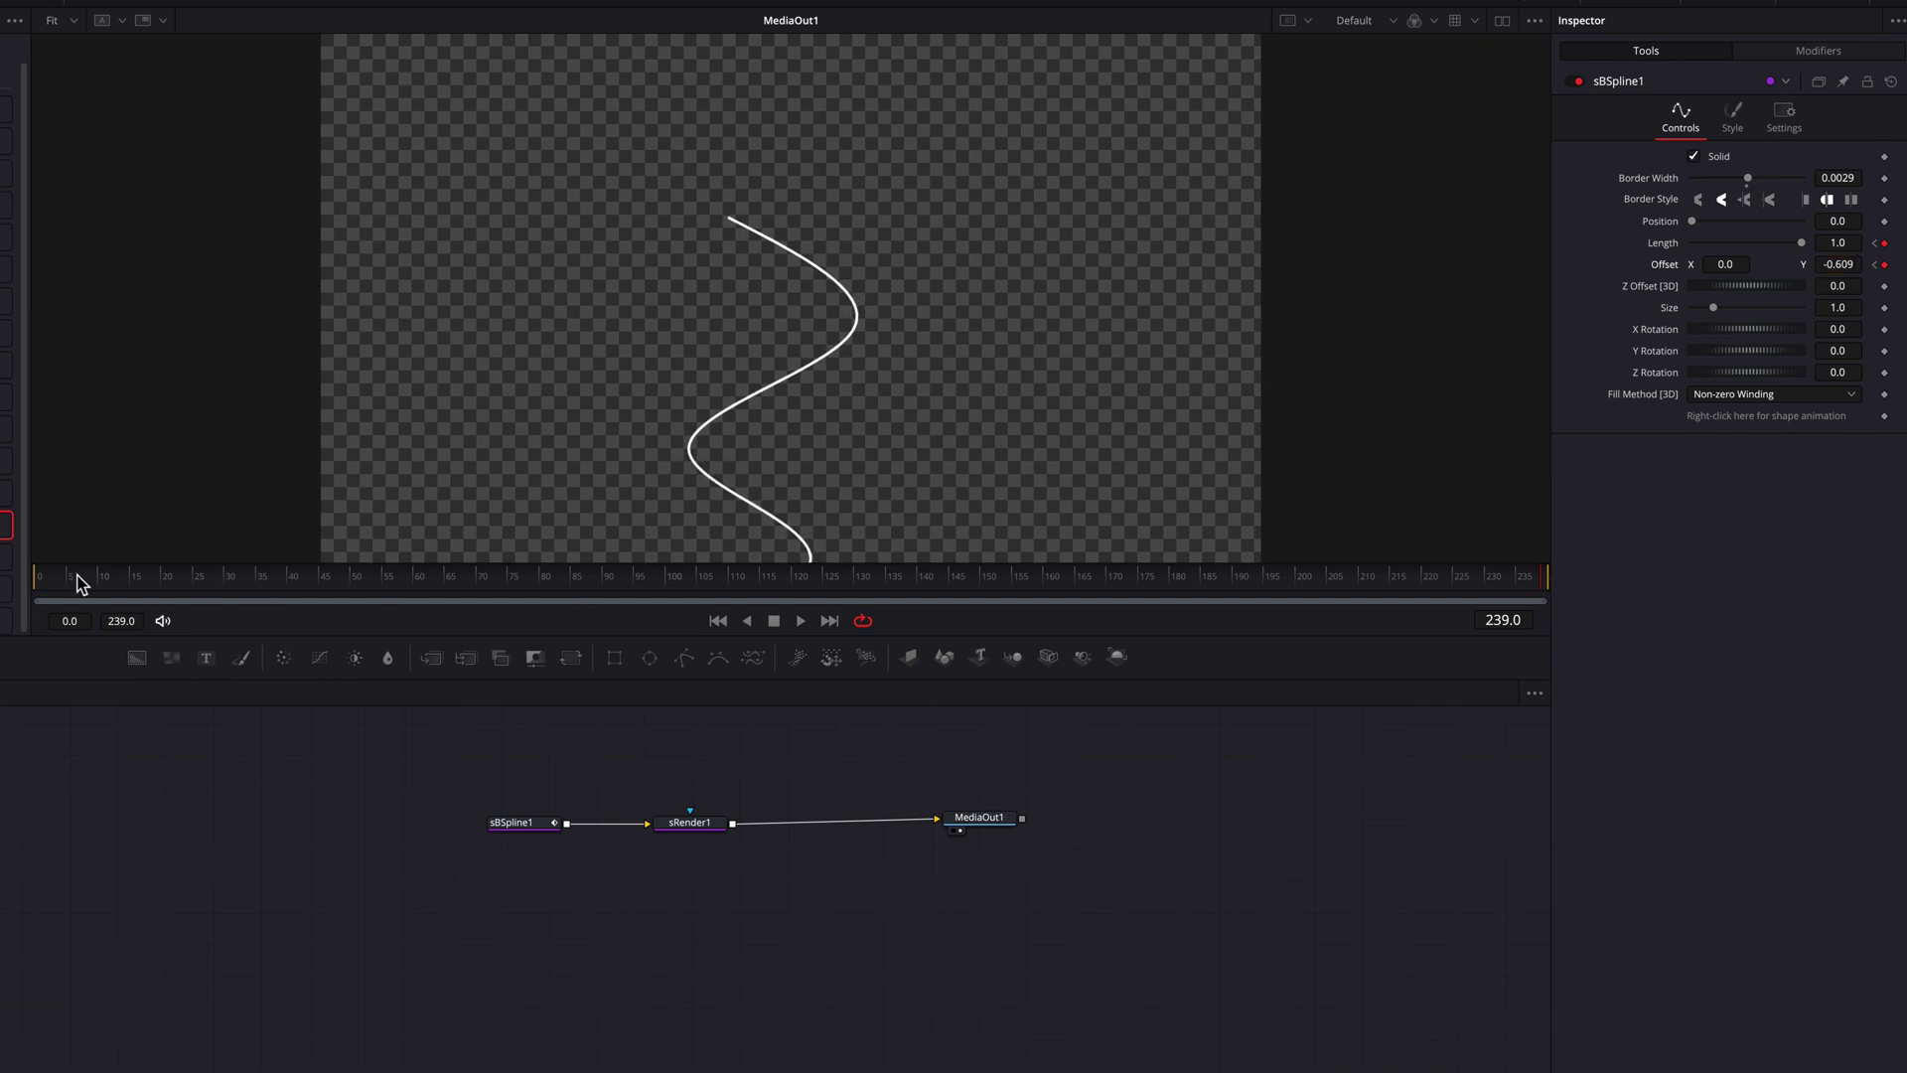
pyautogui.click(24, 582)
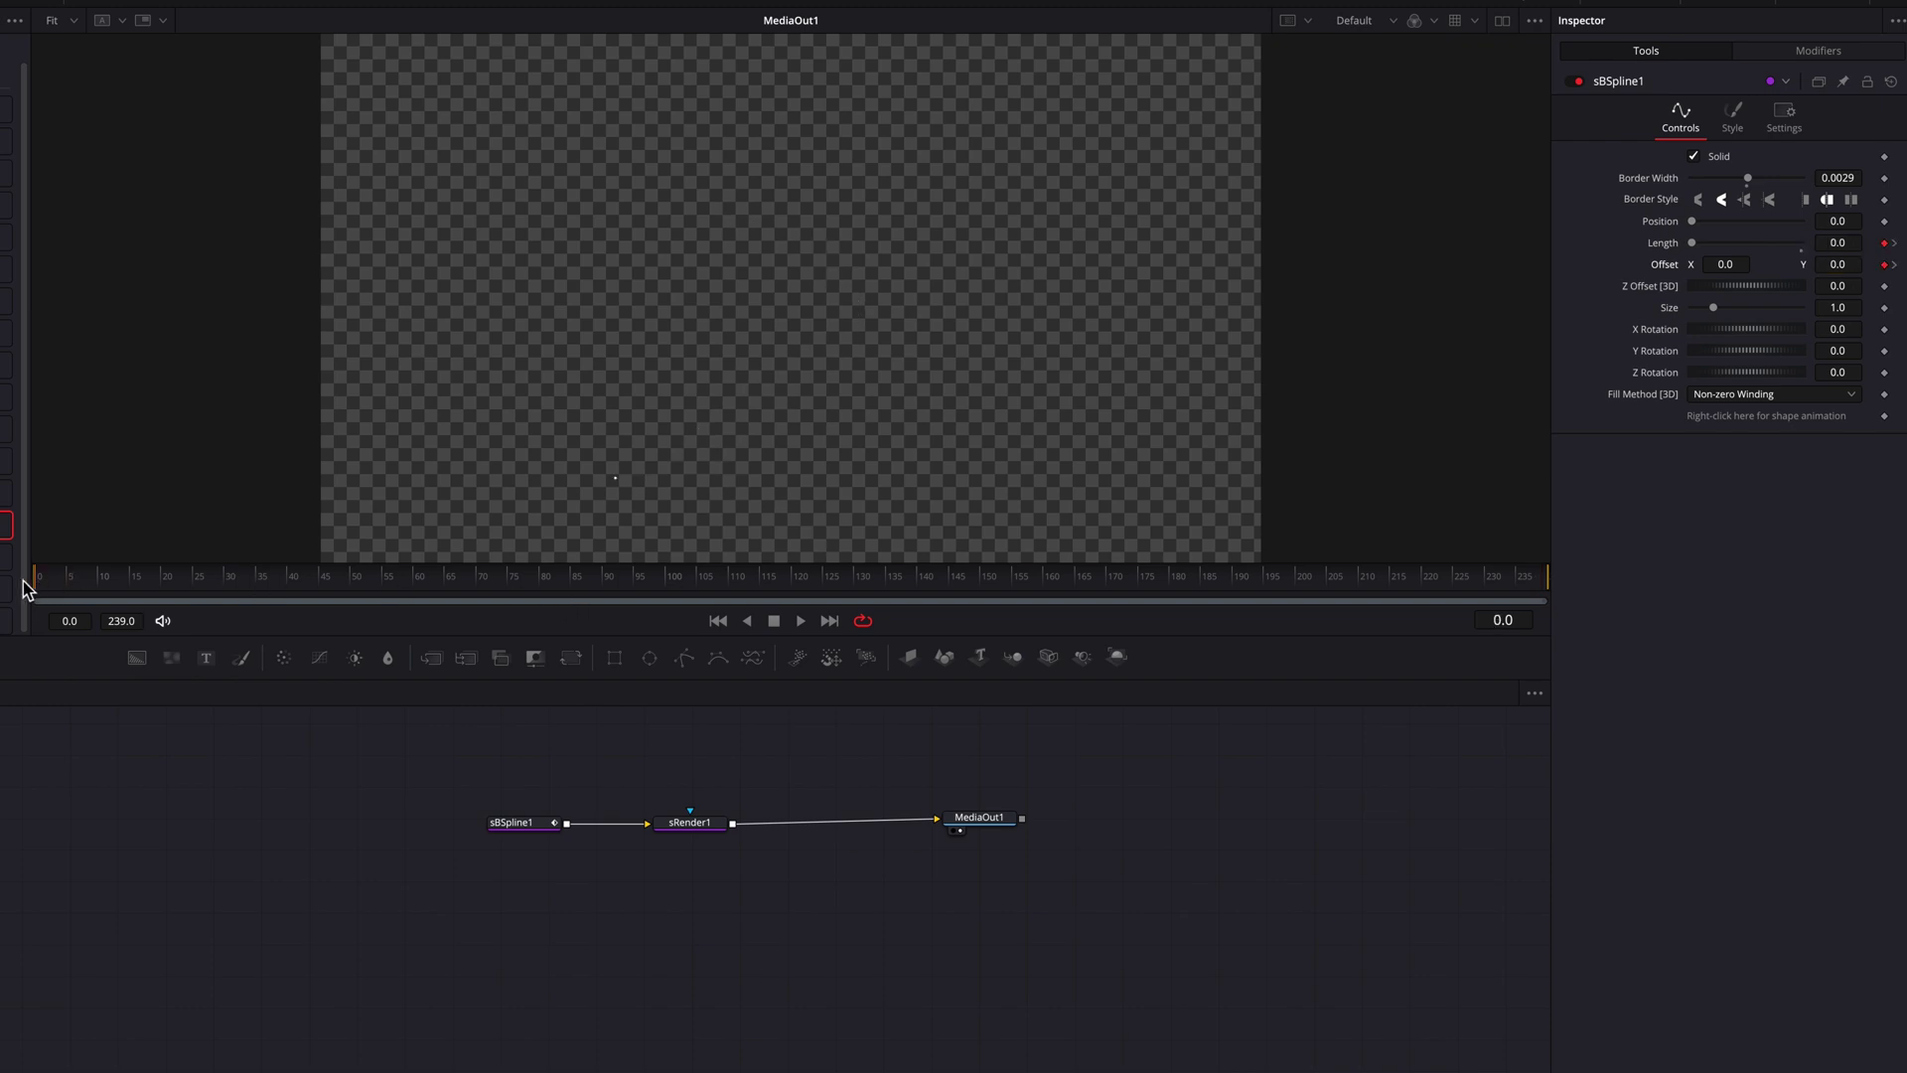
pyautogui.press('space')
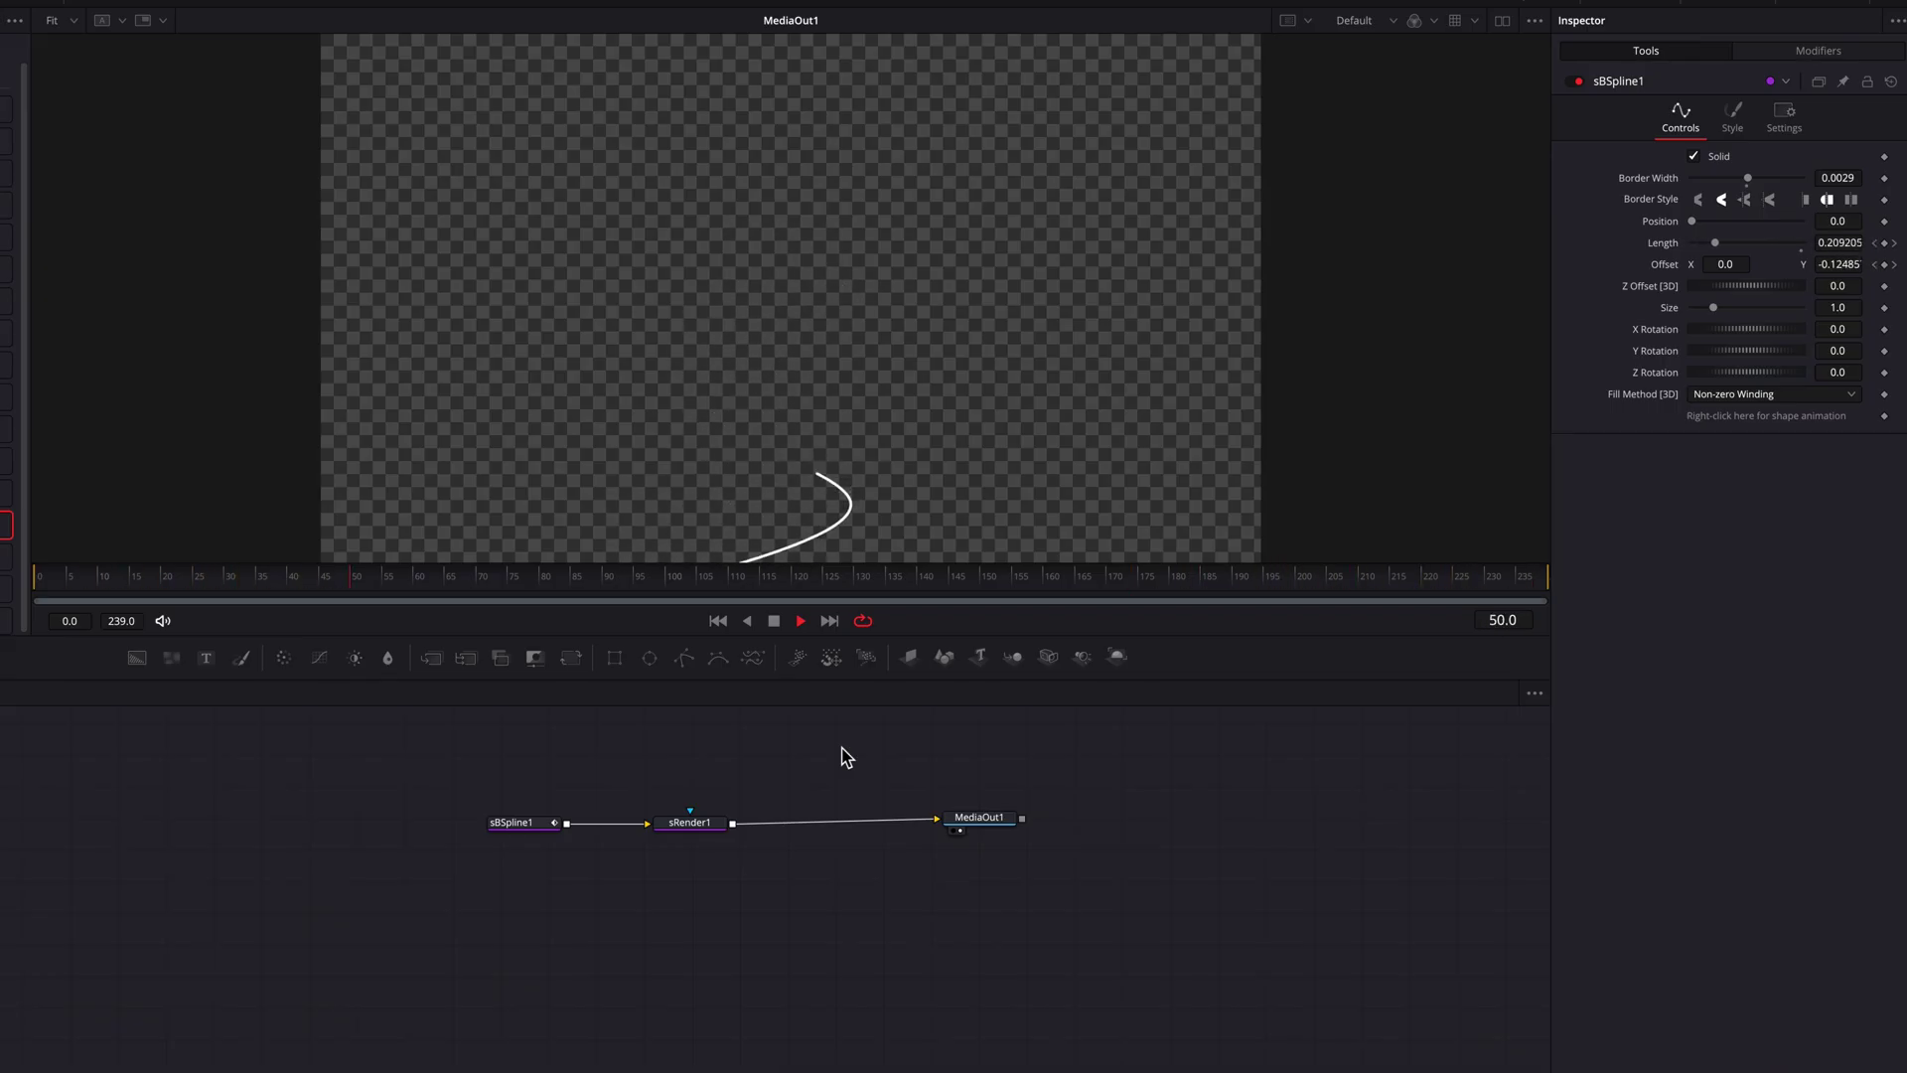
# Step: Stop playback at frame 0 and copy-paste sBSpline1 to create sBSpline1_1
pyautogui.press('space')
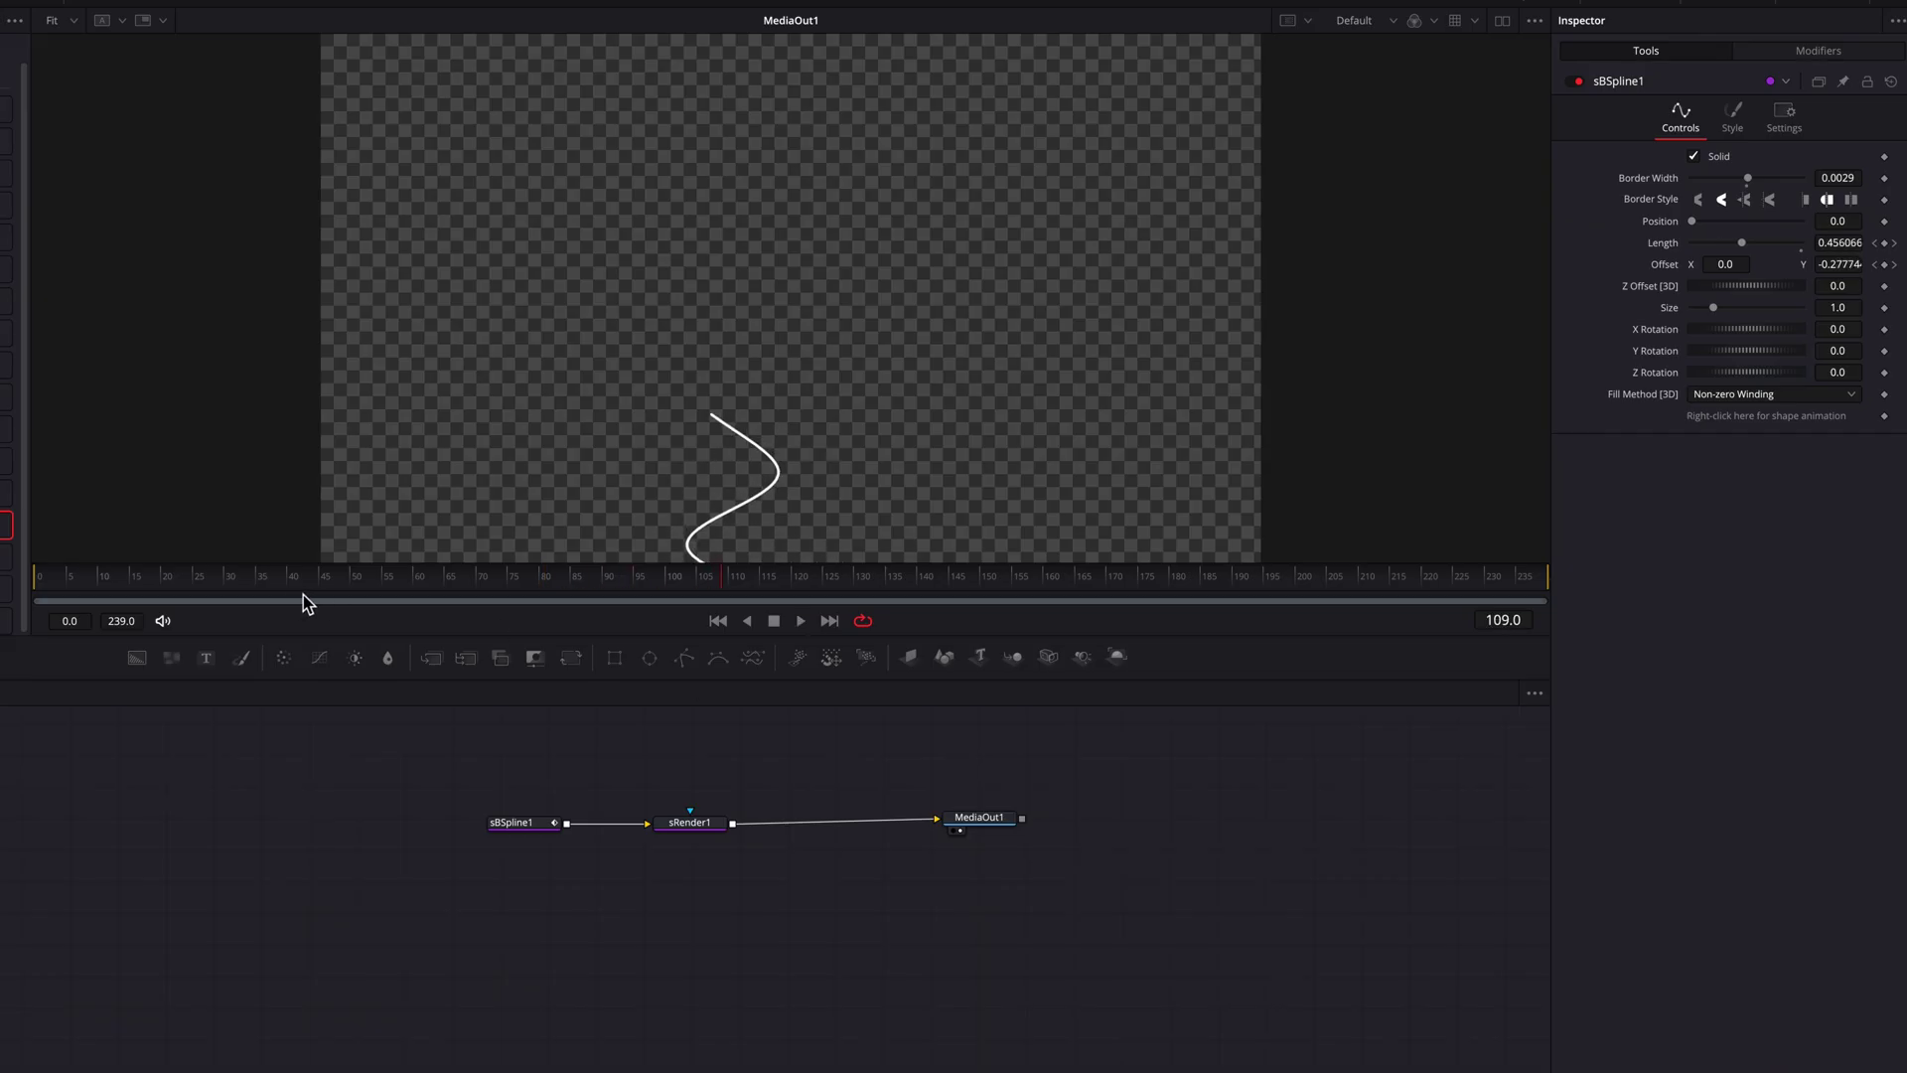
pyautogui.moveTo(175, 580); pyautogui.dragTo(38, 580)
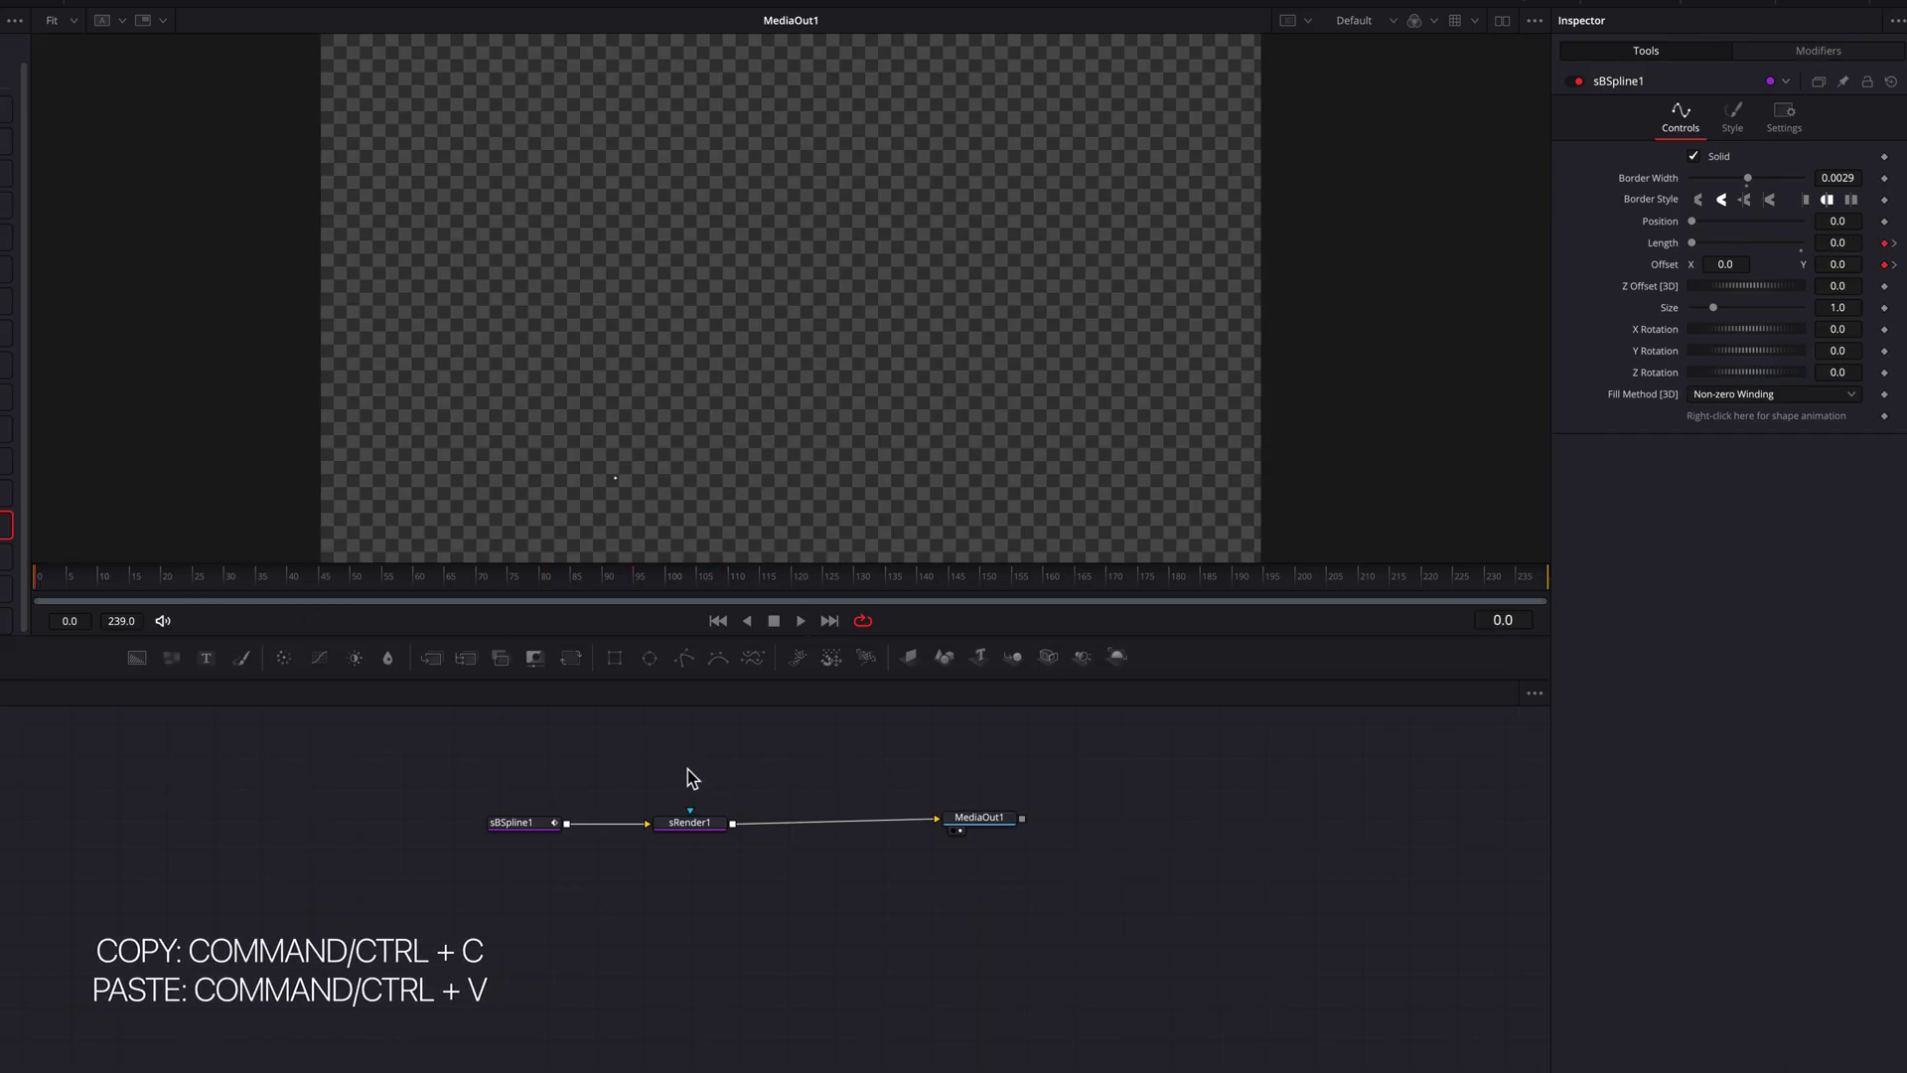
pyautogui.click(530, 825)
pyautogui.hotkey('ctrl', 'c')
pyautogui.hotkey('ctrl', 'v')
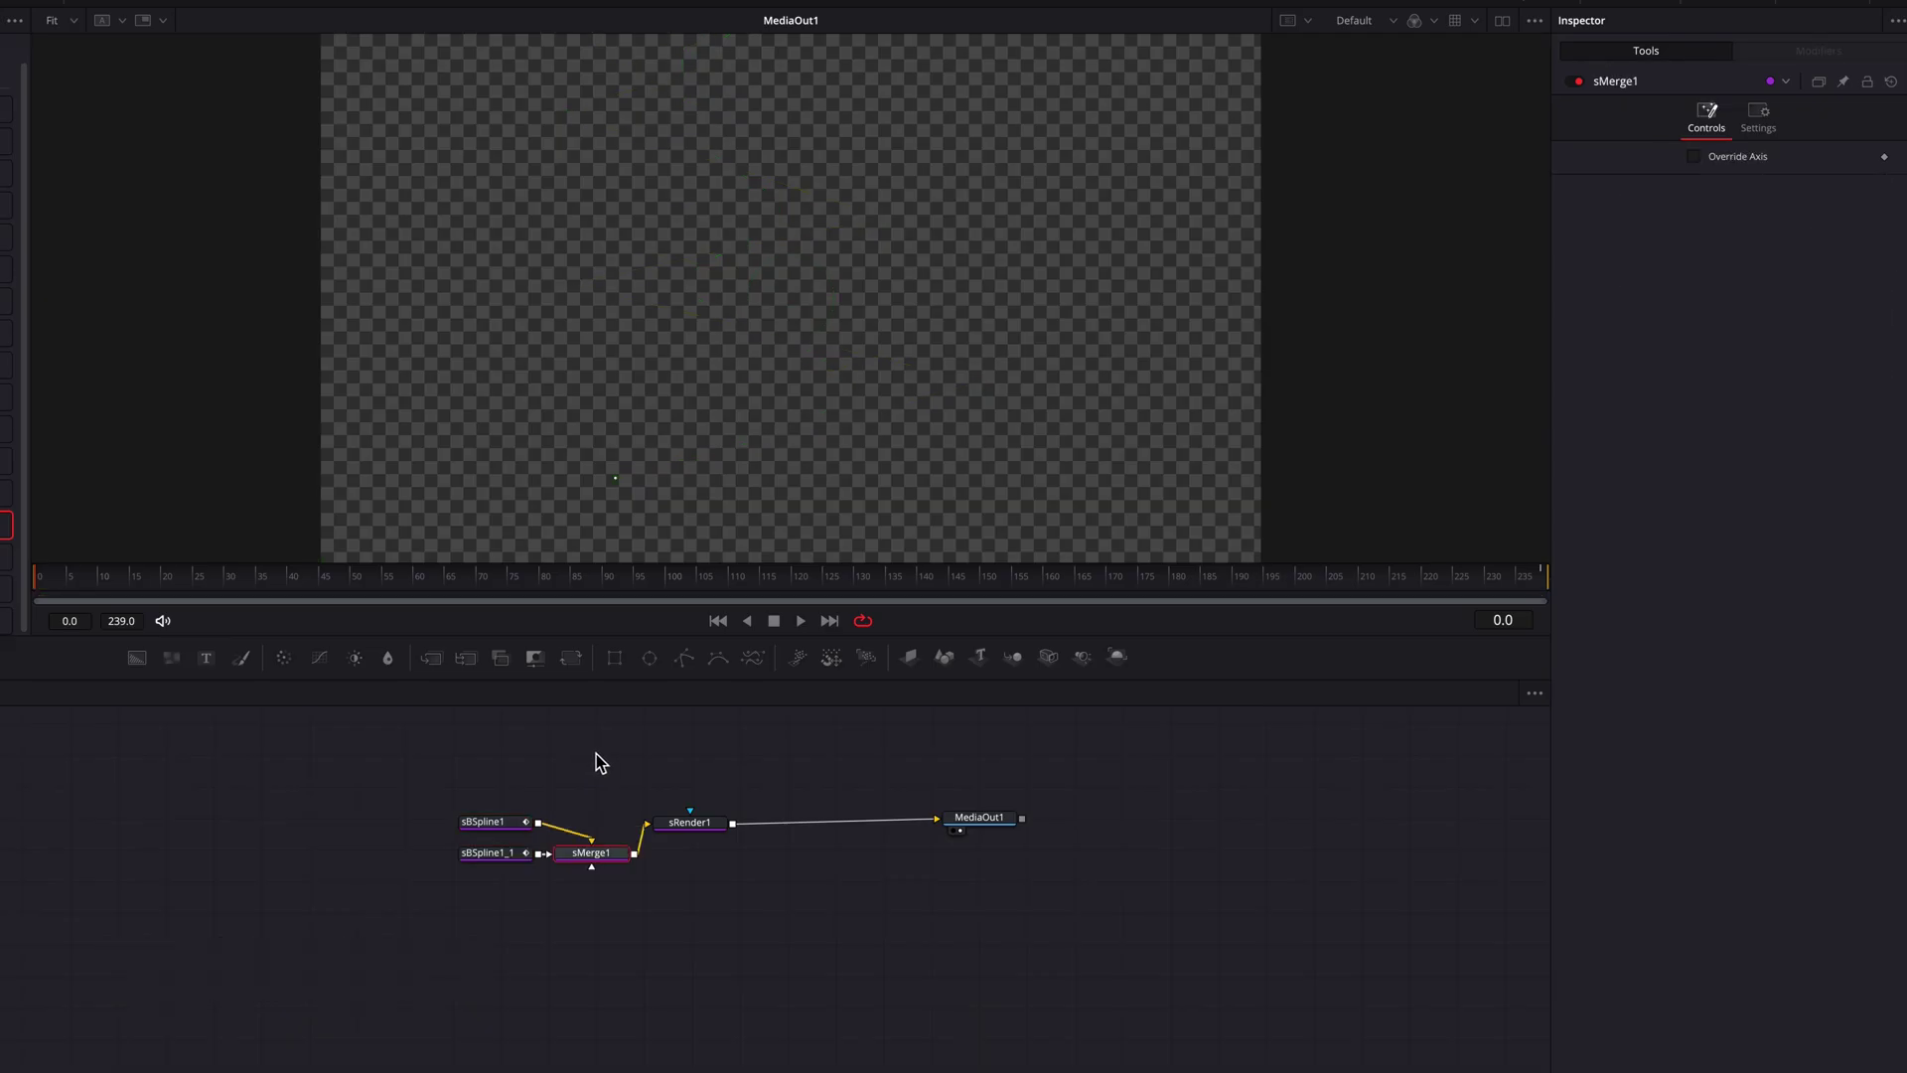
pyautogui.click(508, 858)
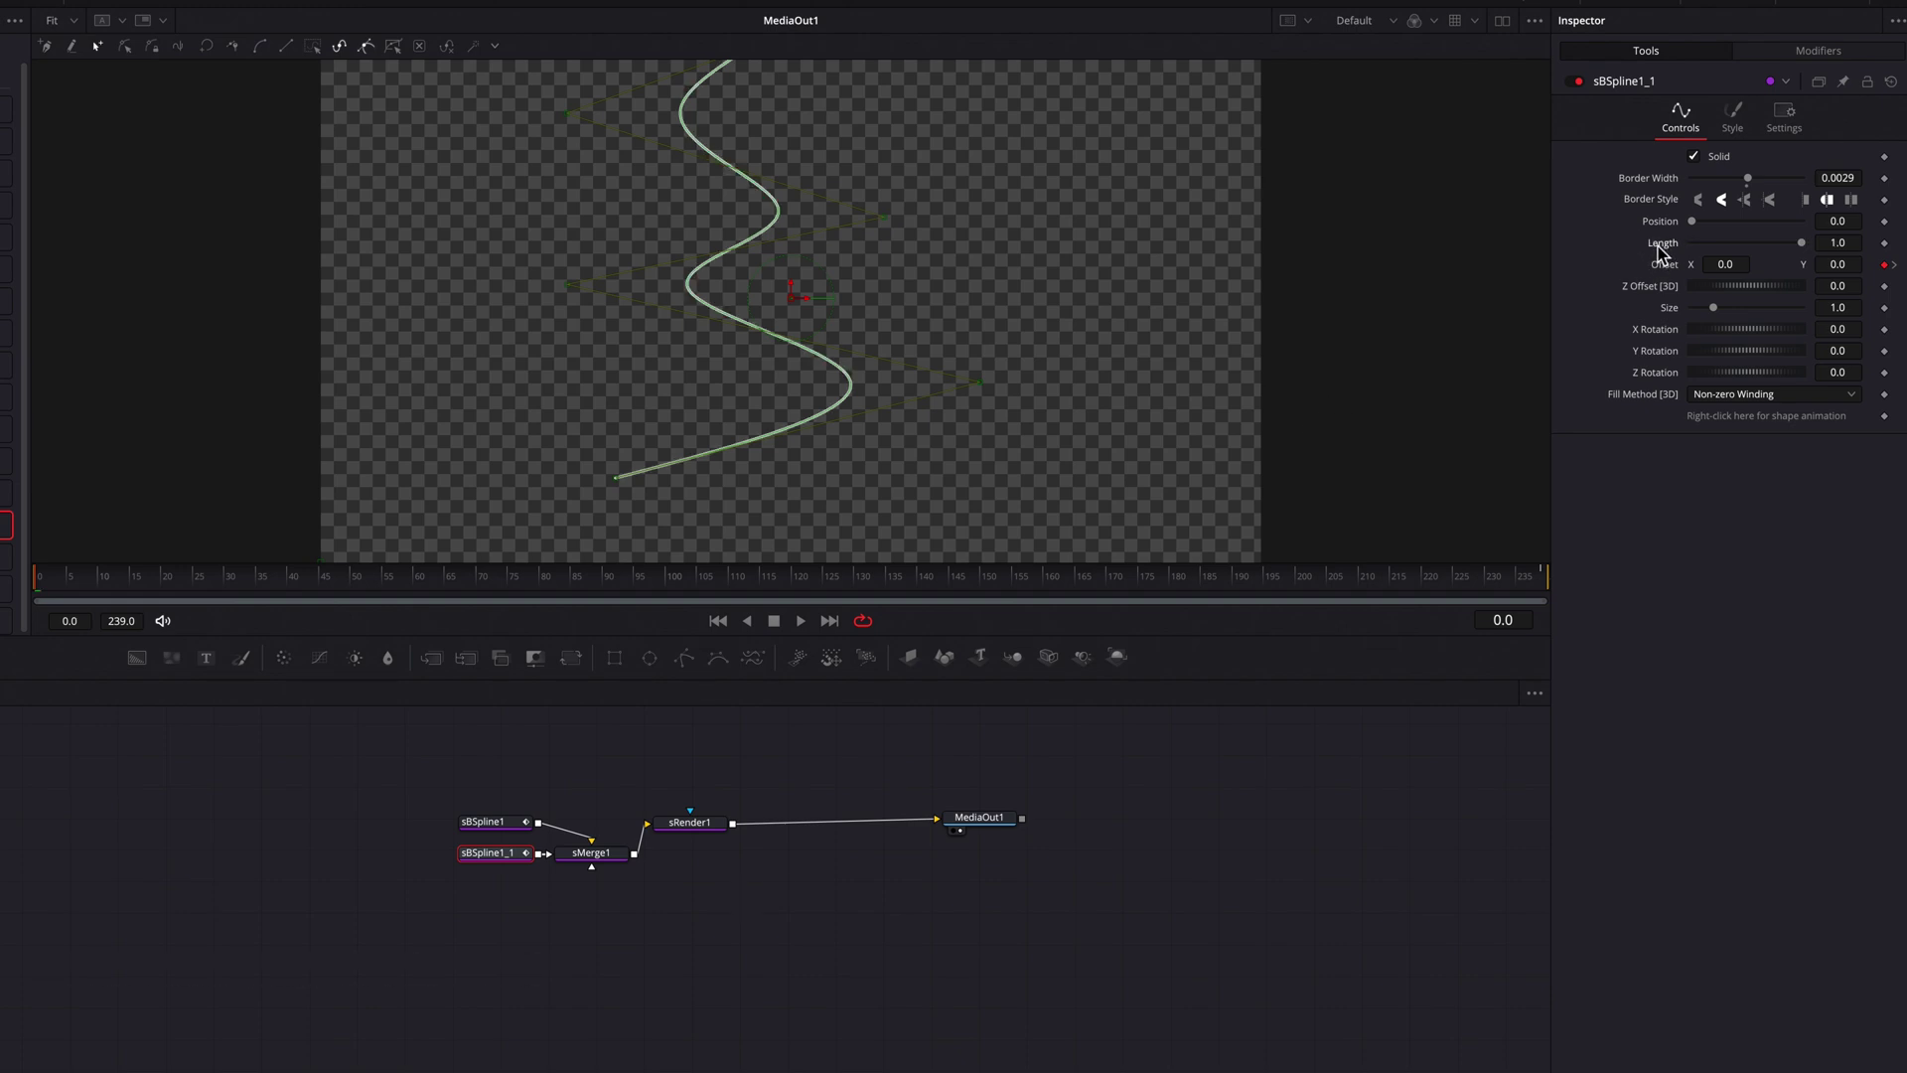
# Step: Set sBSpline1_1's Length to 0 and Border Width to 0.0149 to form a round dot
pyautogui.click(1801, 243)
pyautogui.moveTo(1803, 246); pyautogui.dragTo(1687, 247)
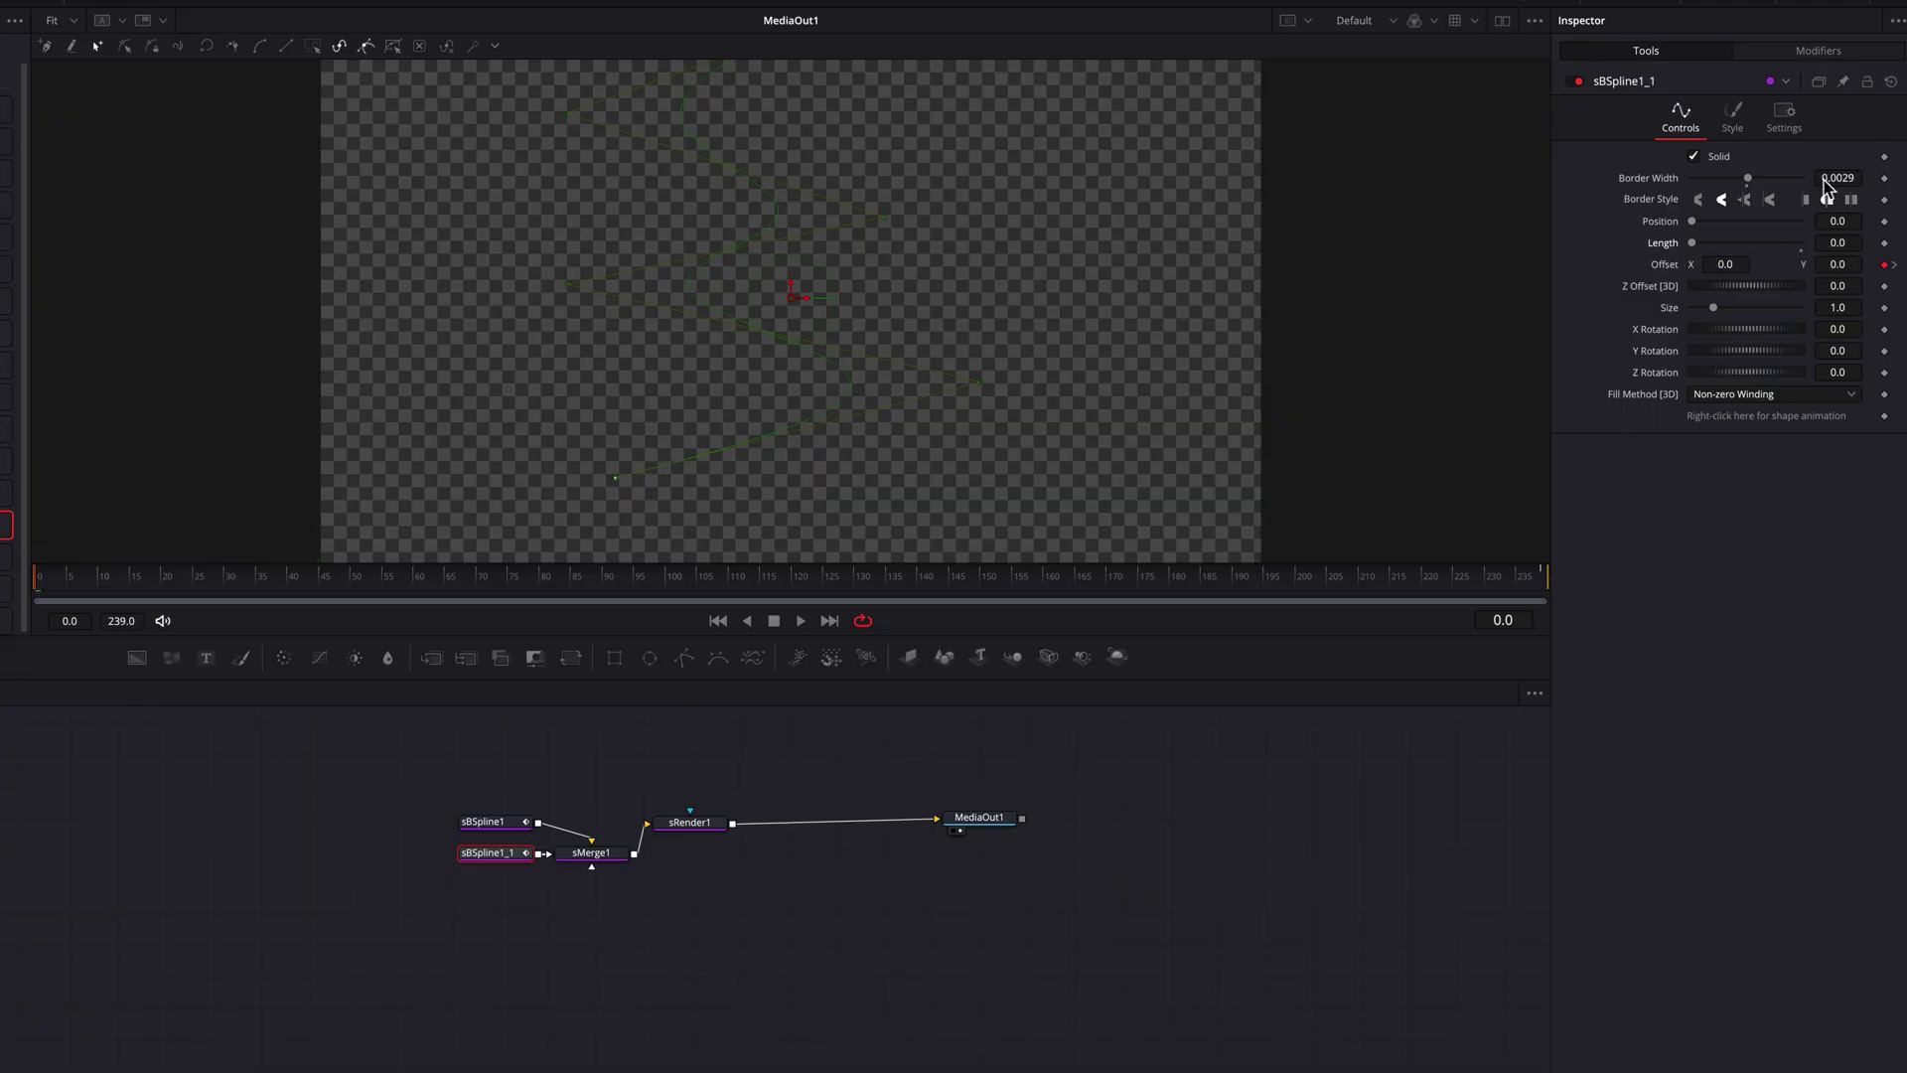
pyautogui.moveTo(1840, 177); pyautogui.dragTo(1859, 177)
pyautogui.click(1269, 860)
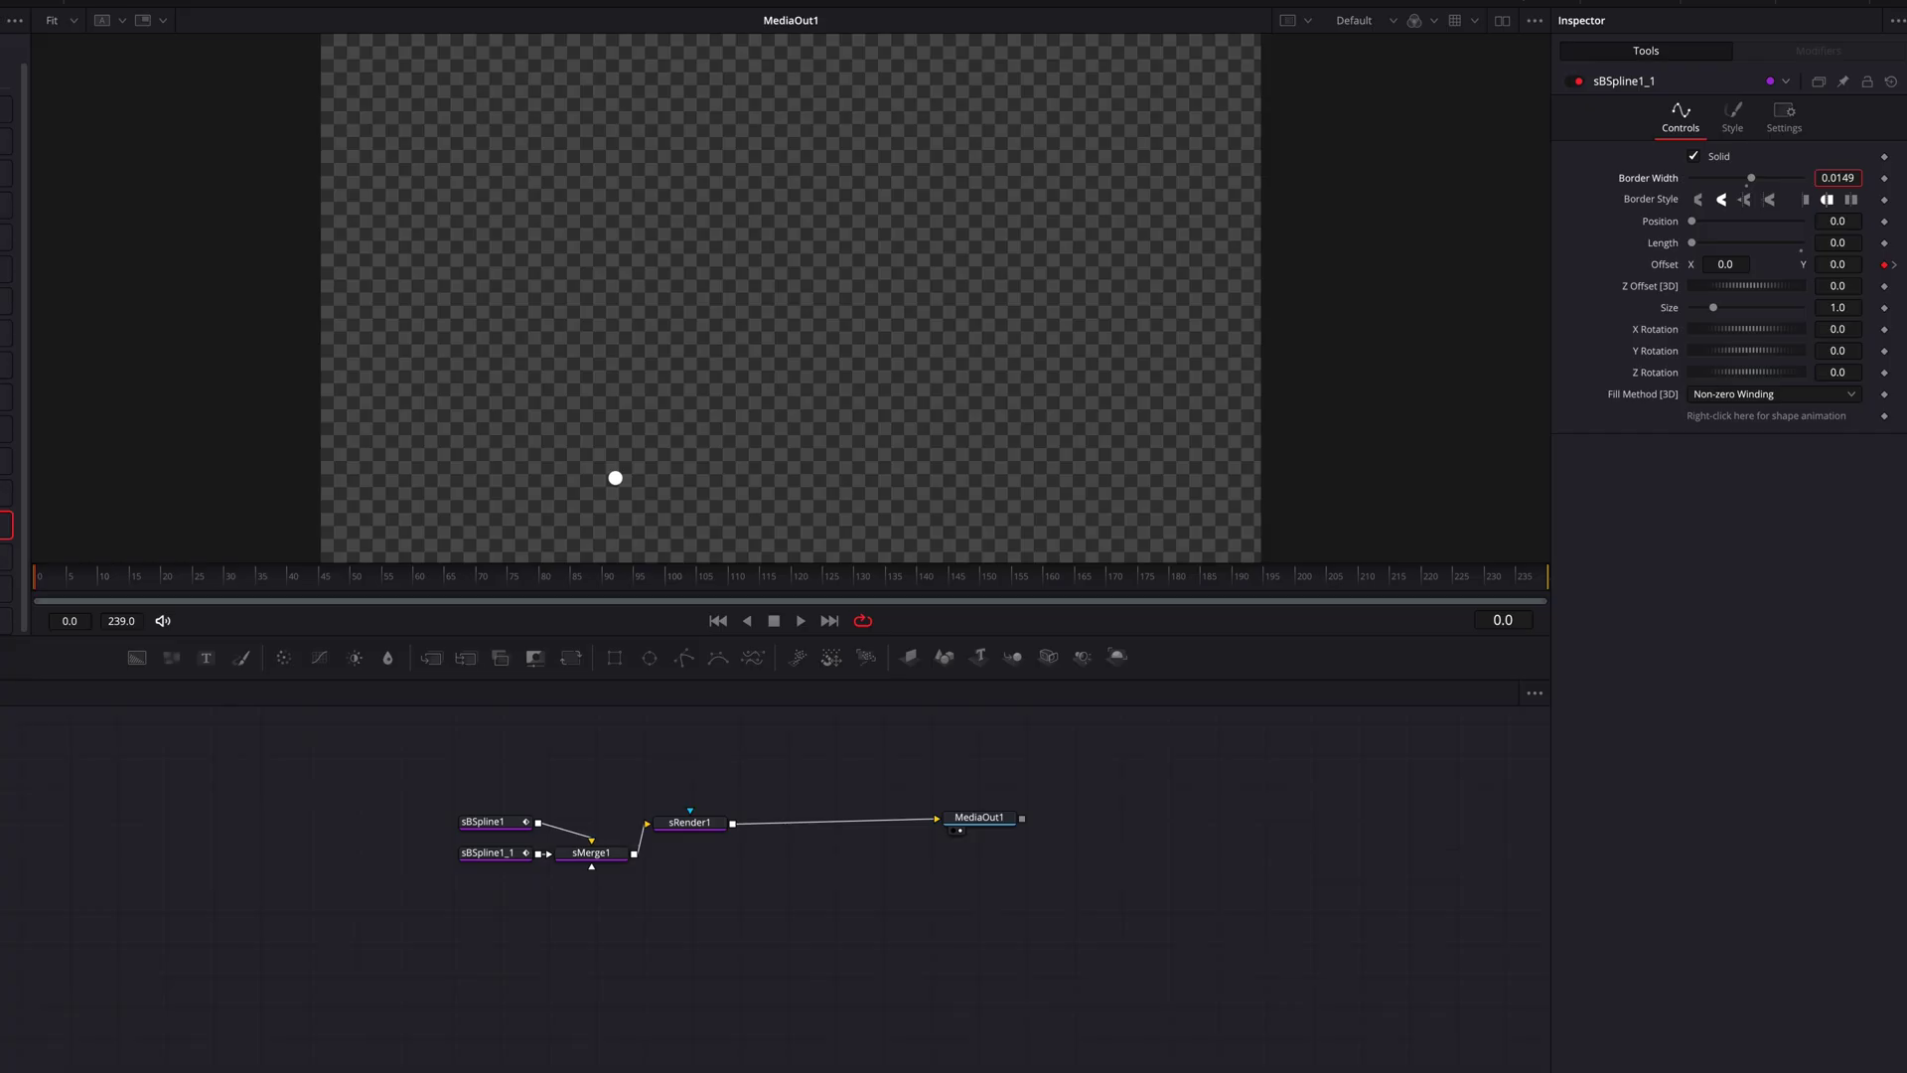
pyautogui.press('Return')
pyautogui.moveTo(82, 584)
pyautogui.mouseDown()
pyautogui.moveTo(918, 608)
pyautogui.moveTo(38, 599)
pyautogui.mouseUp()
# Step: Check the dot's 0 to 1.0 position animation by scrubbing to both ends and playing it back
pyautogui.moveTo(1493, 582); pyautogui.dragTo(1540, 584)
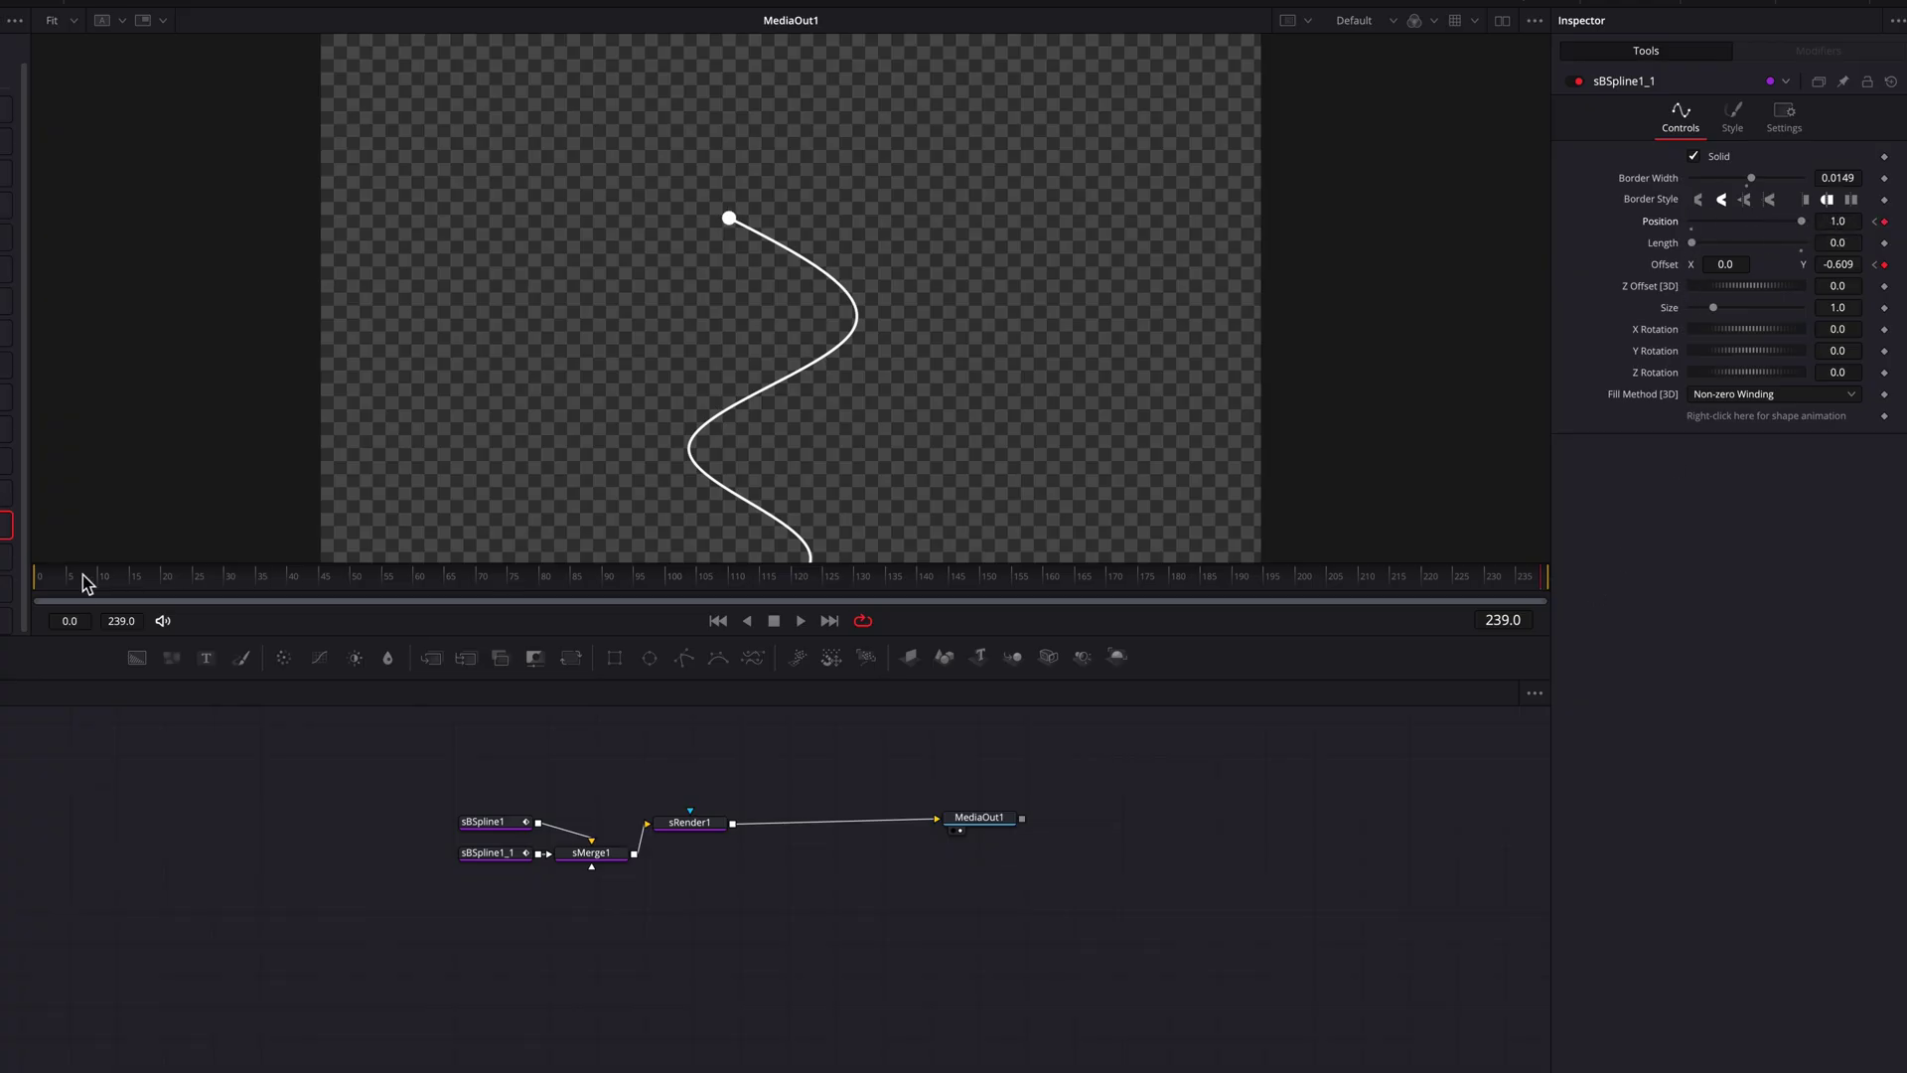
pyautogui.moveTo(85, 584); pyautogui.dragTo(30, 586)
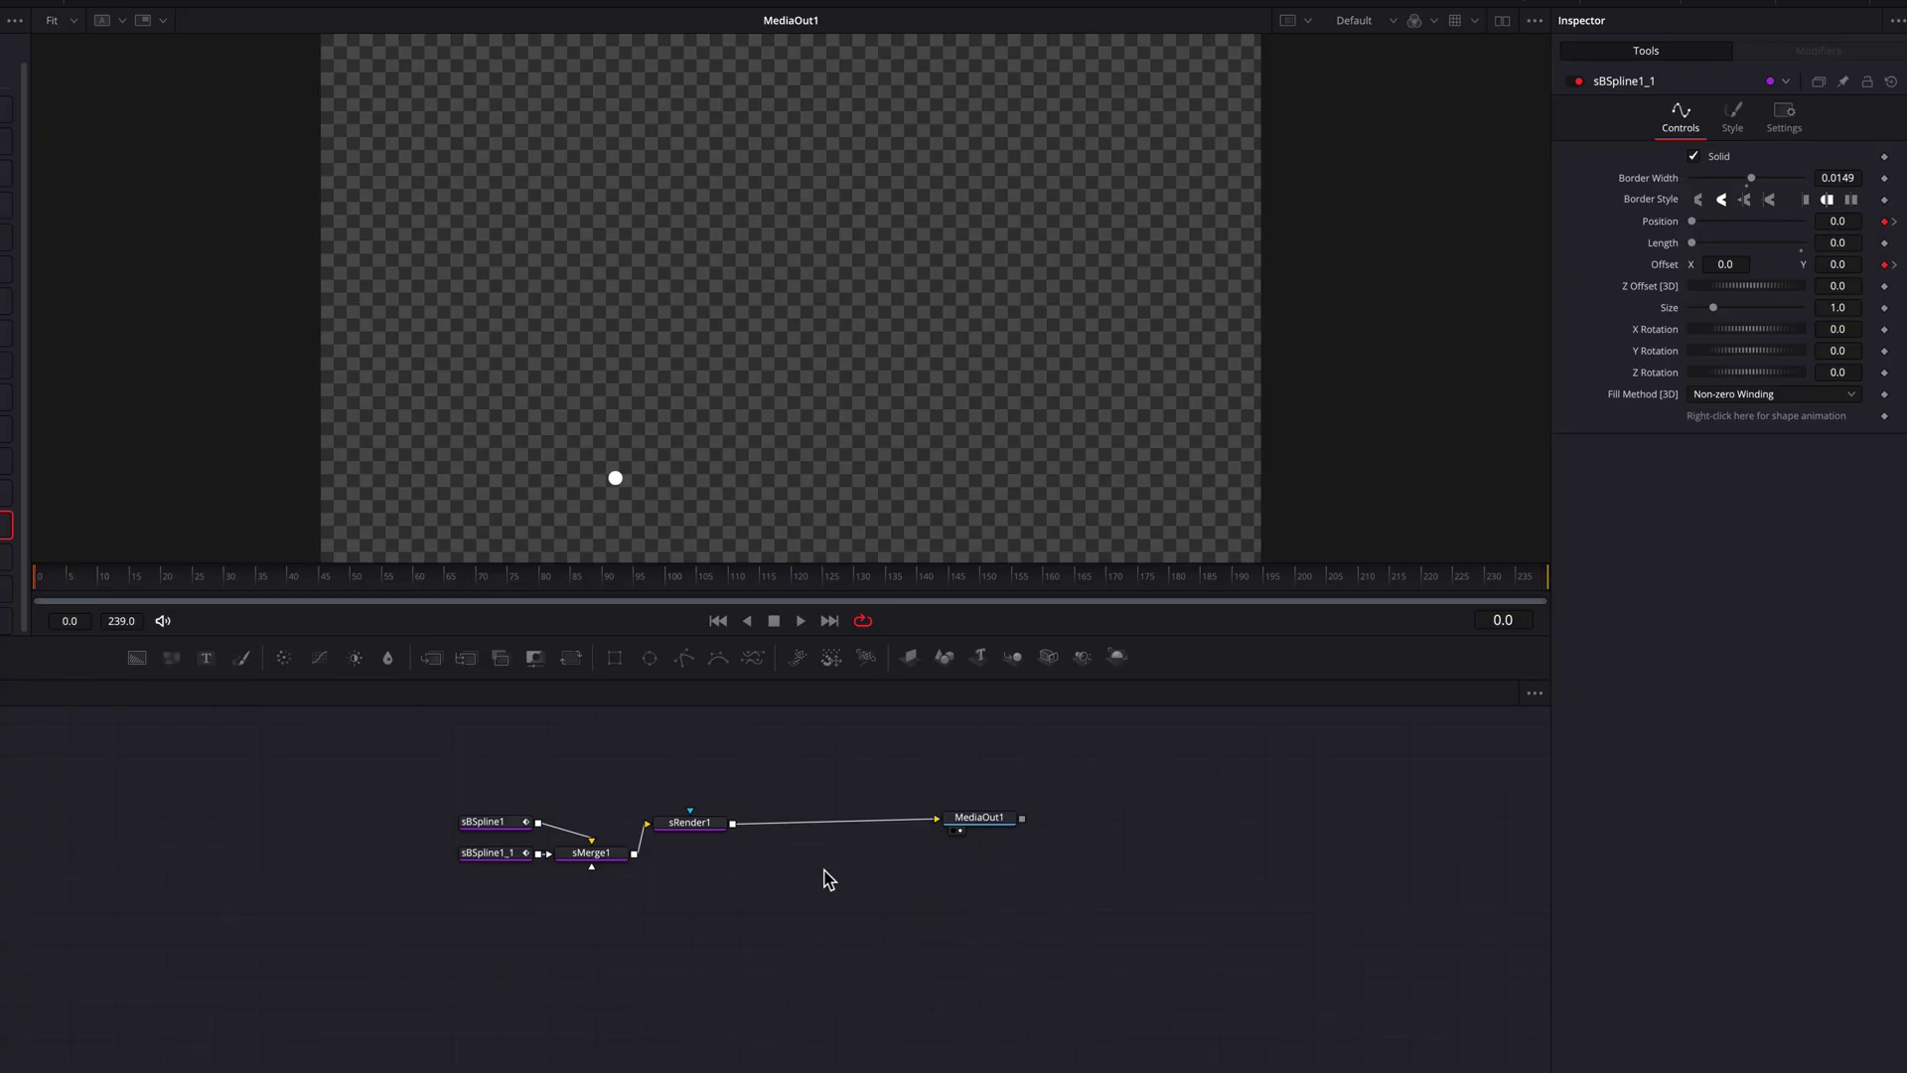
pyautogui.press('space')
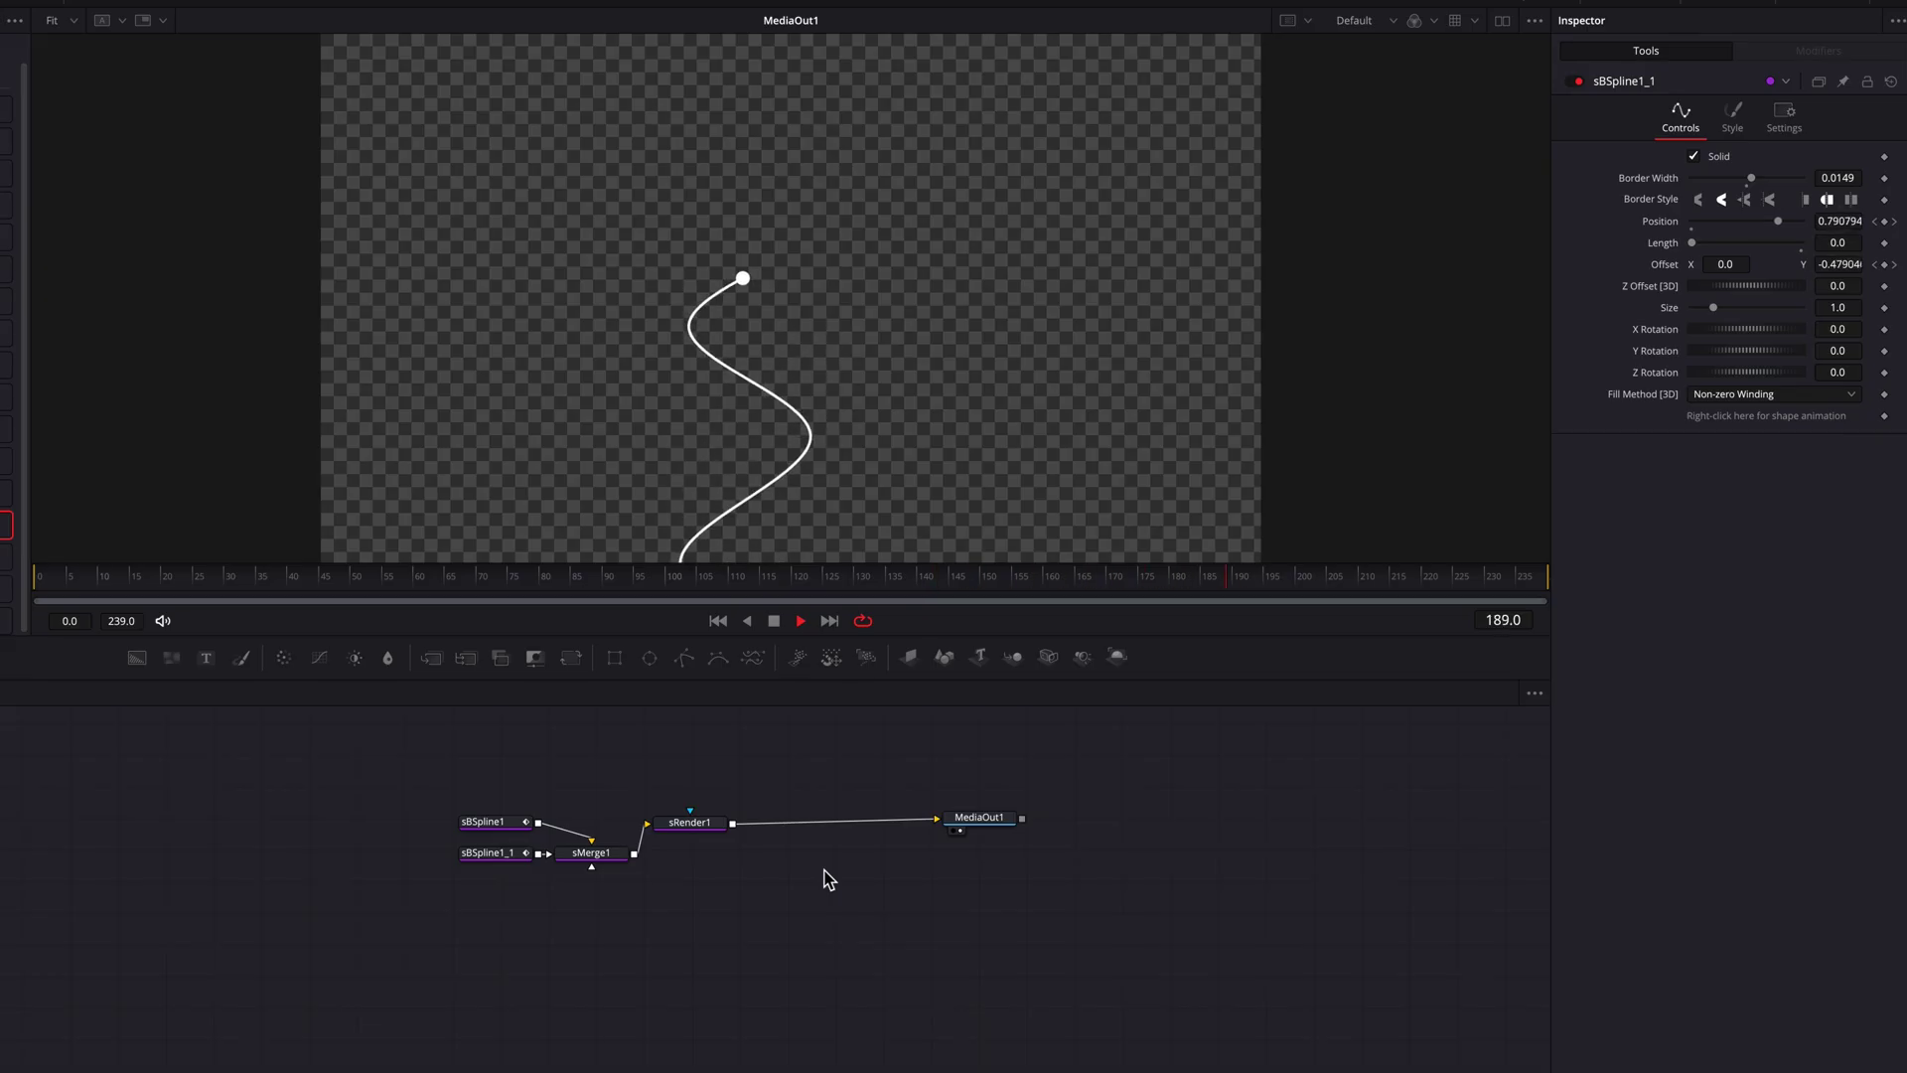
pyautogui.press('space')
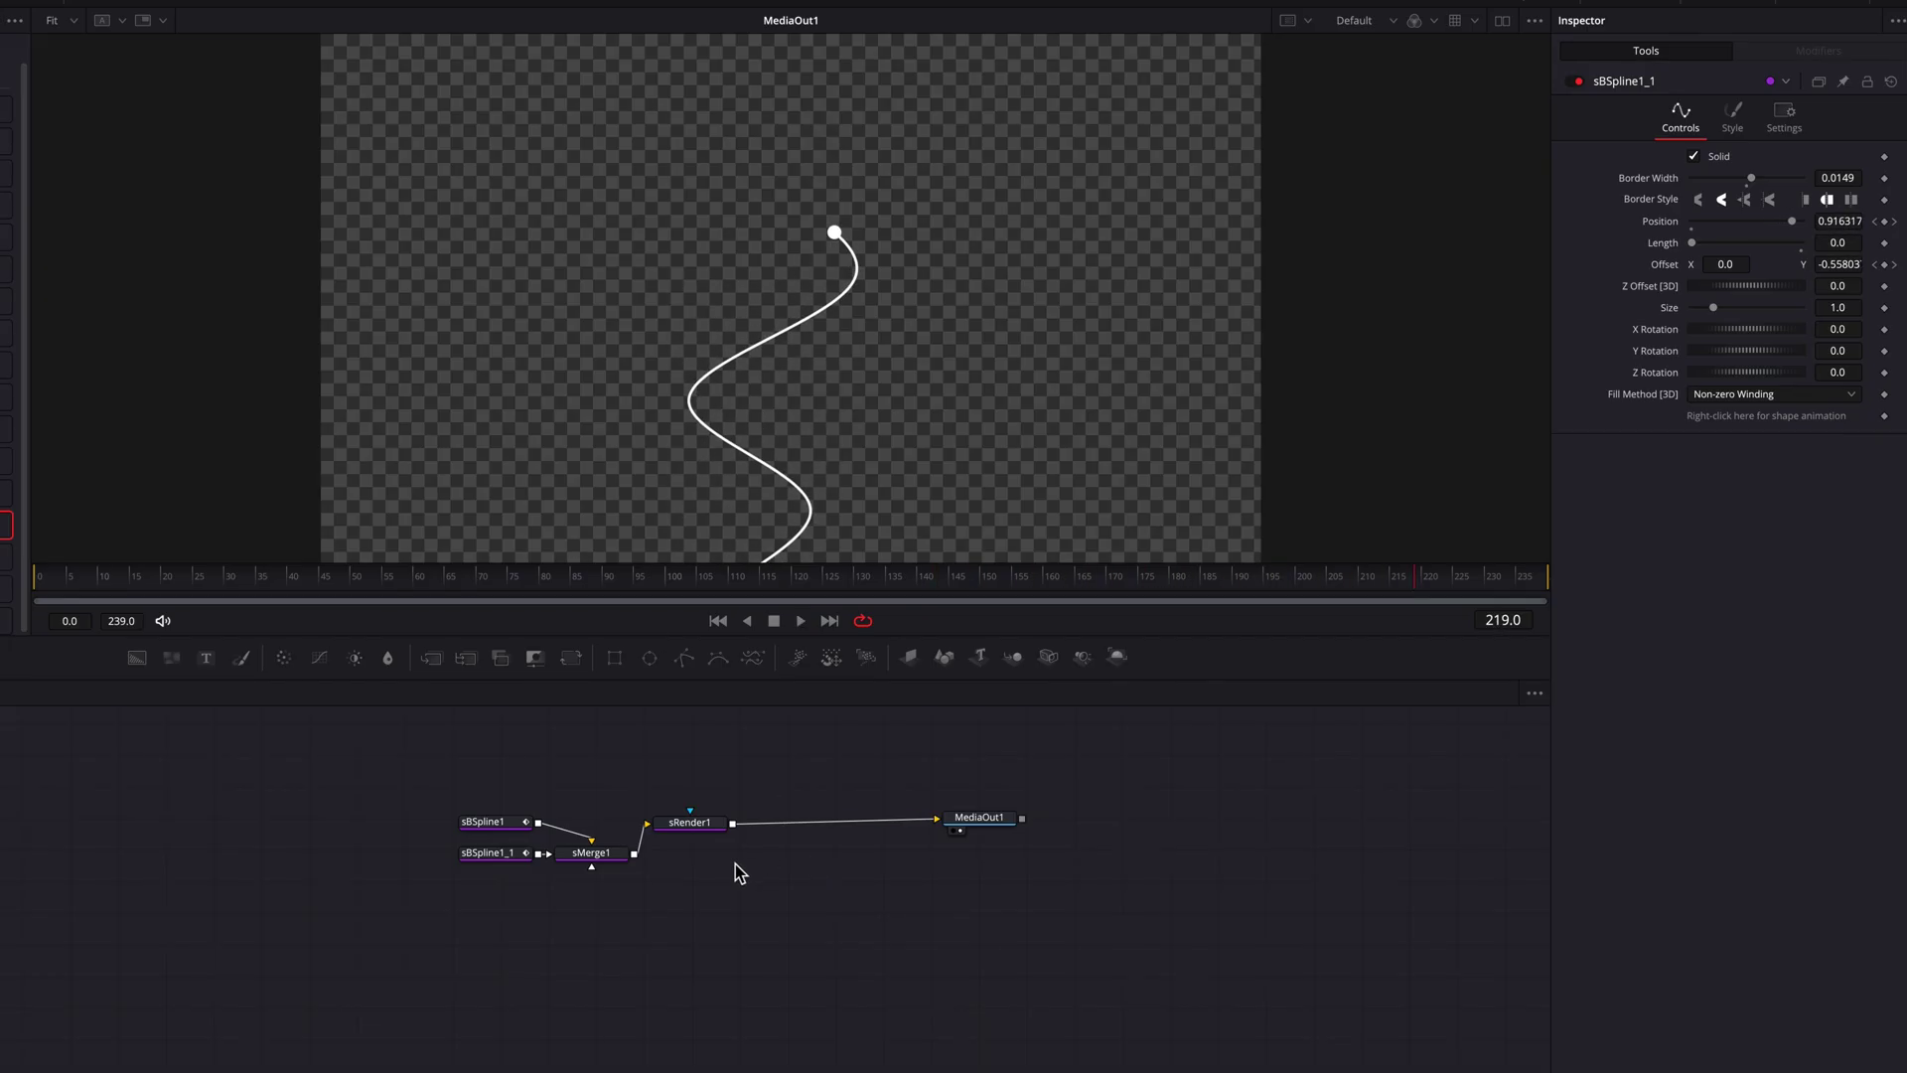
# Step: Add a Background node and merge sRender1 over it, creating Merge1
pyautogui.moveTo(138, 658); pyautogui.dragTo(663, 927)
pyautogui.moveTo(735, 825); pyautogui.dragTo(939, 819)
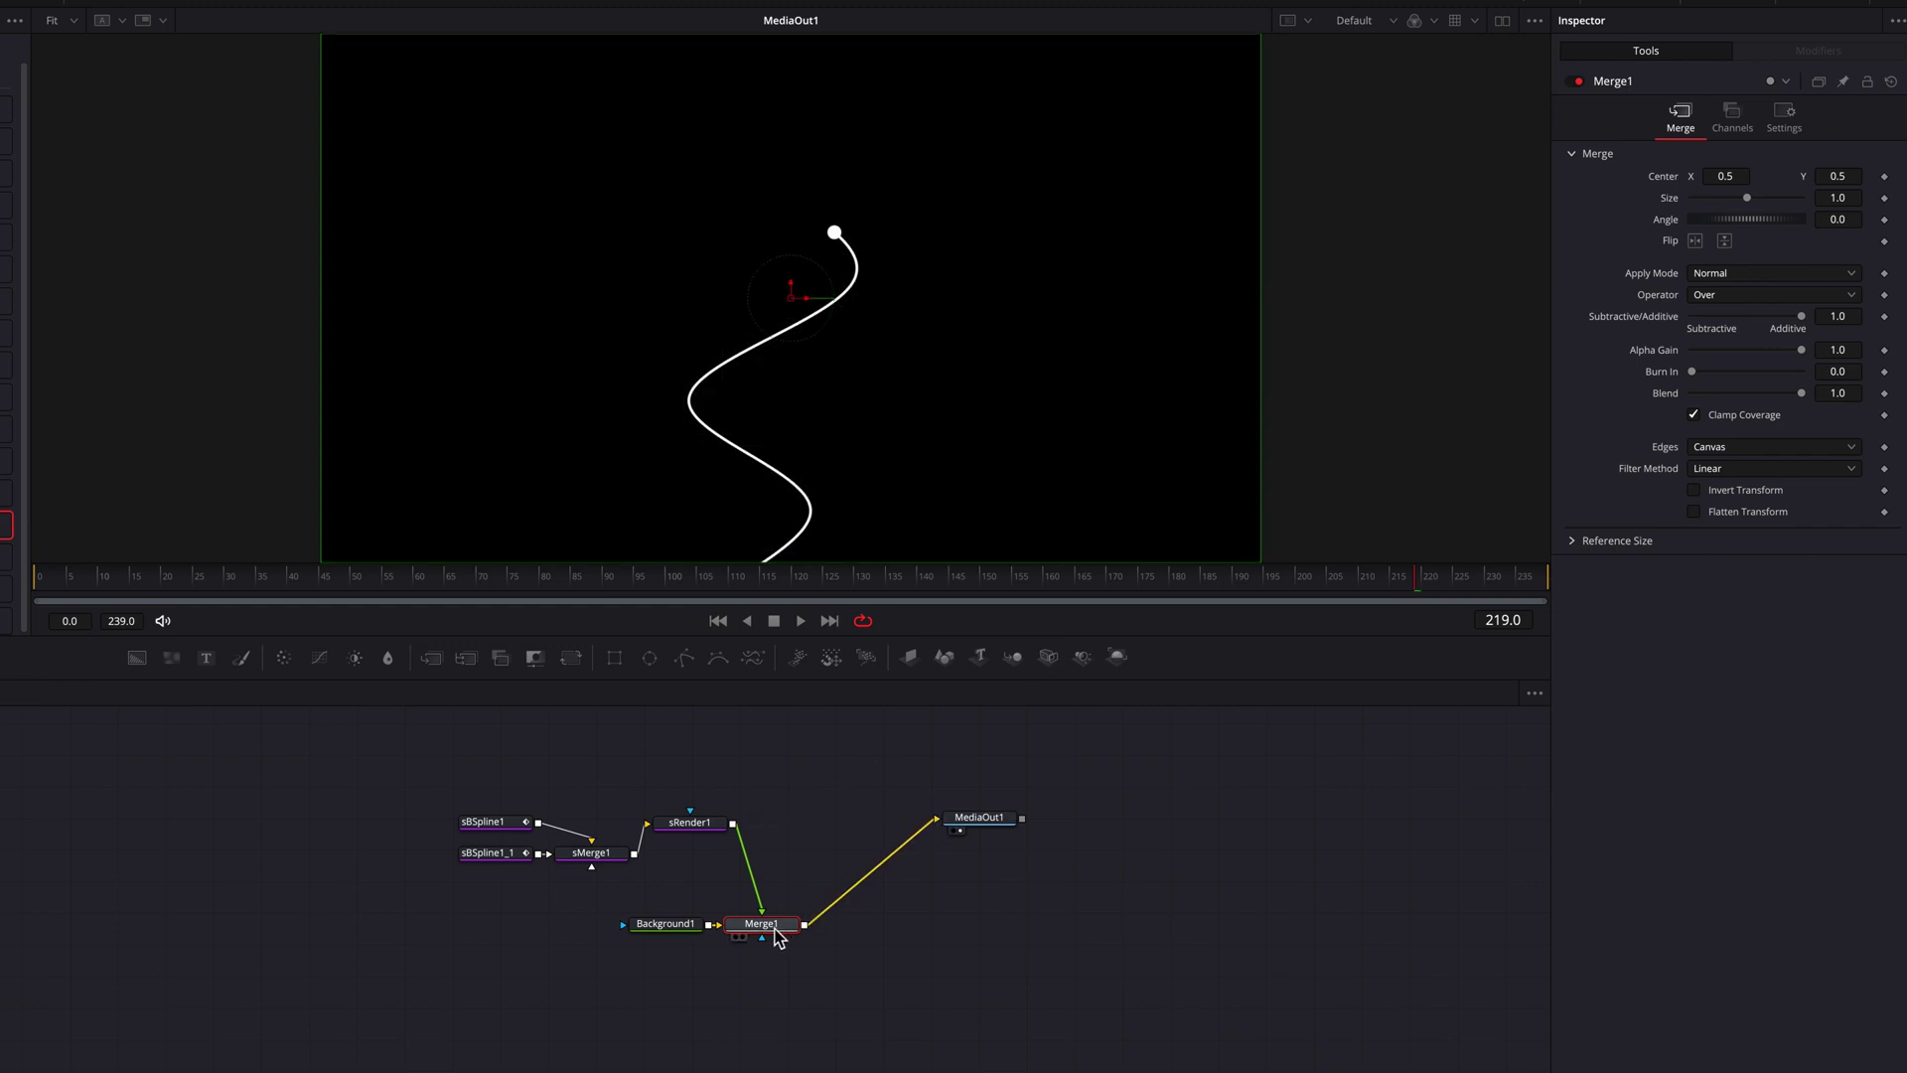
pyautogui.moveTo(681, 926); pyautogui.dragTo(649, 925)
# Step: Set Background1's colour to a neutral dark grey
pyautogui.click(1738, 257)
pyautogui.click(1704, 362)
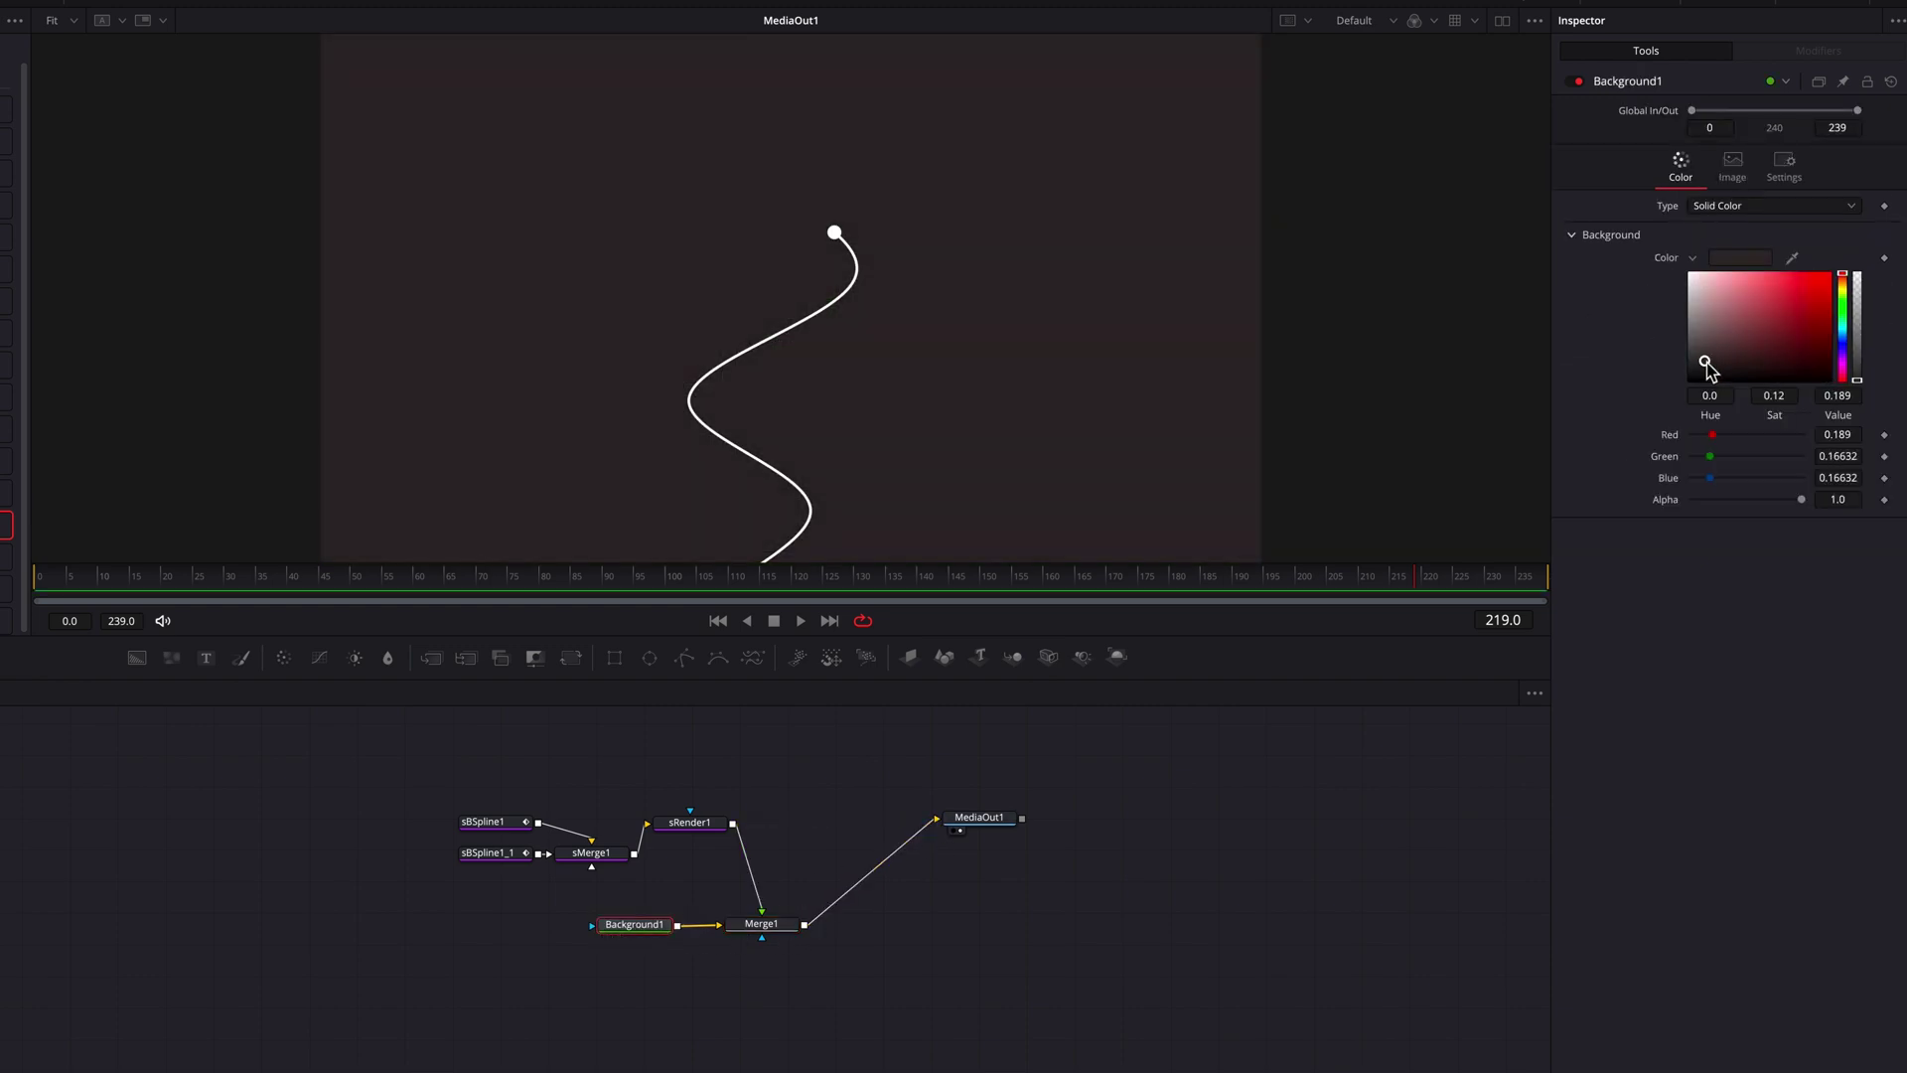
pyautogui.moveTo(1707, 367)
pyautogui.mouseDown()
pyautogui.moveTo(1691, 333)
pyautogui.moveTo(1690, 357)
pyautogui.mouseUp()
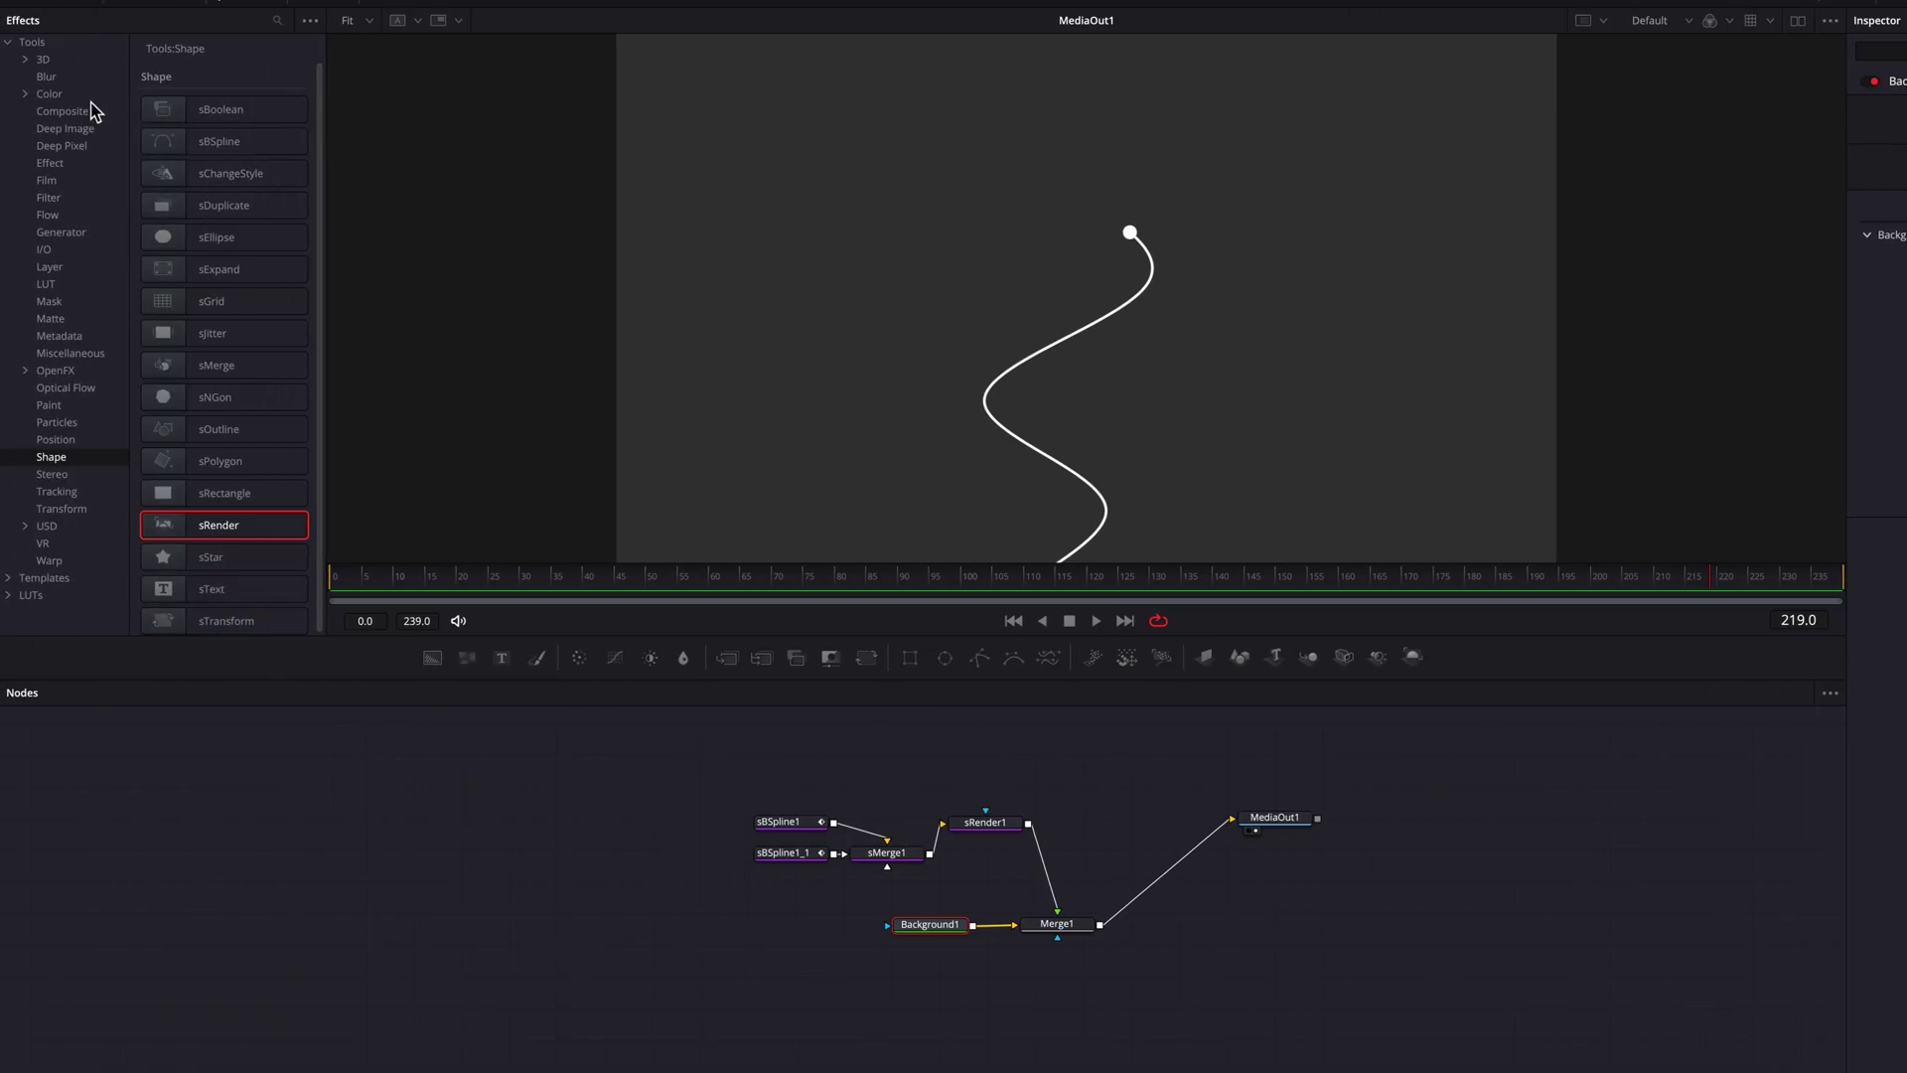
# Step: Insert a Shadow effect between sRender1 and Merge1 and soften it slightly
pyautogui.click(51, 162)
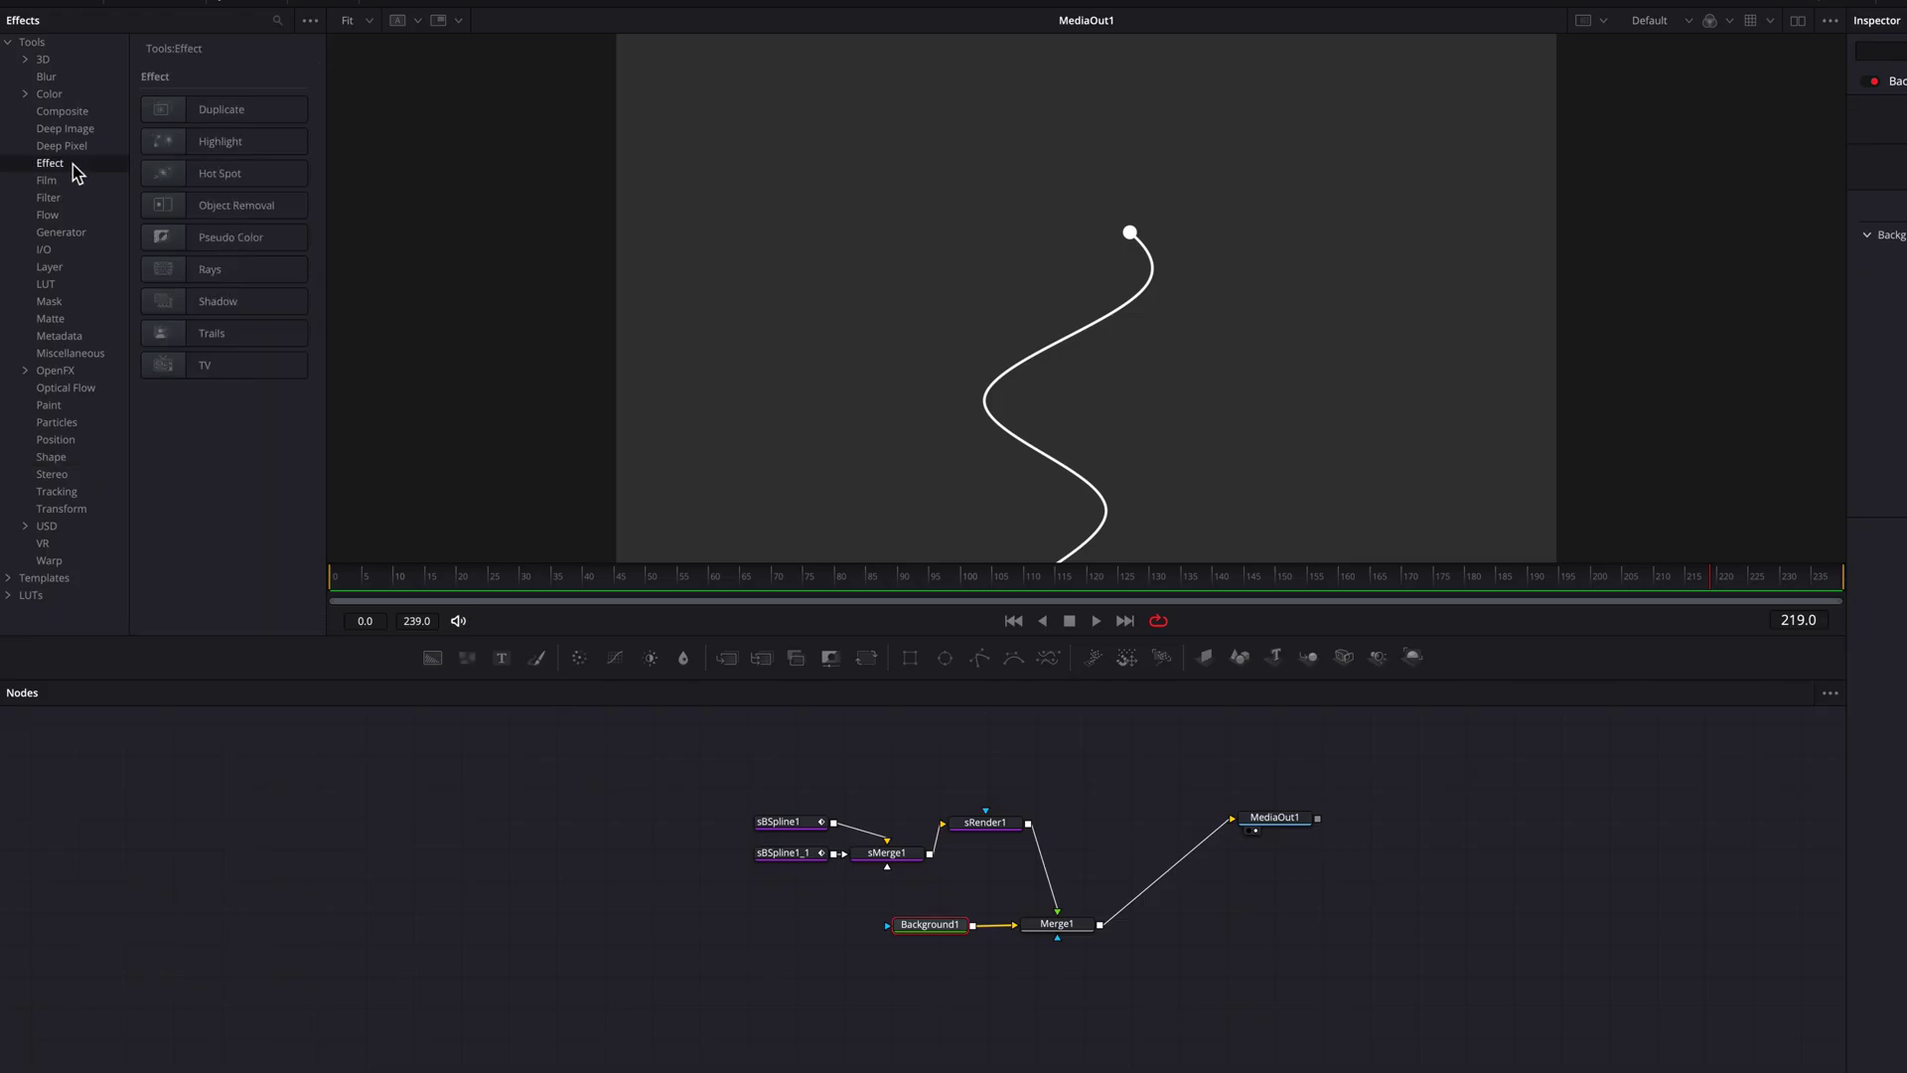
pyautogui.moveTo(922, 671); pyautogui.dragTo(1048, 873)
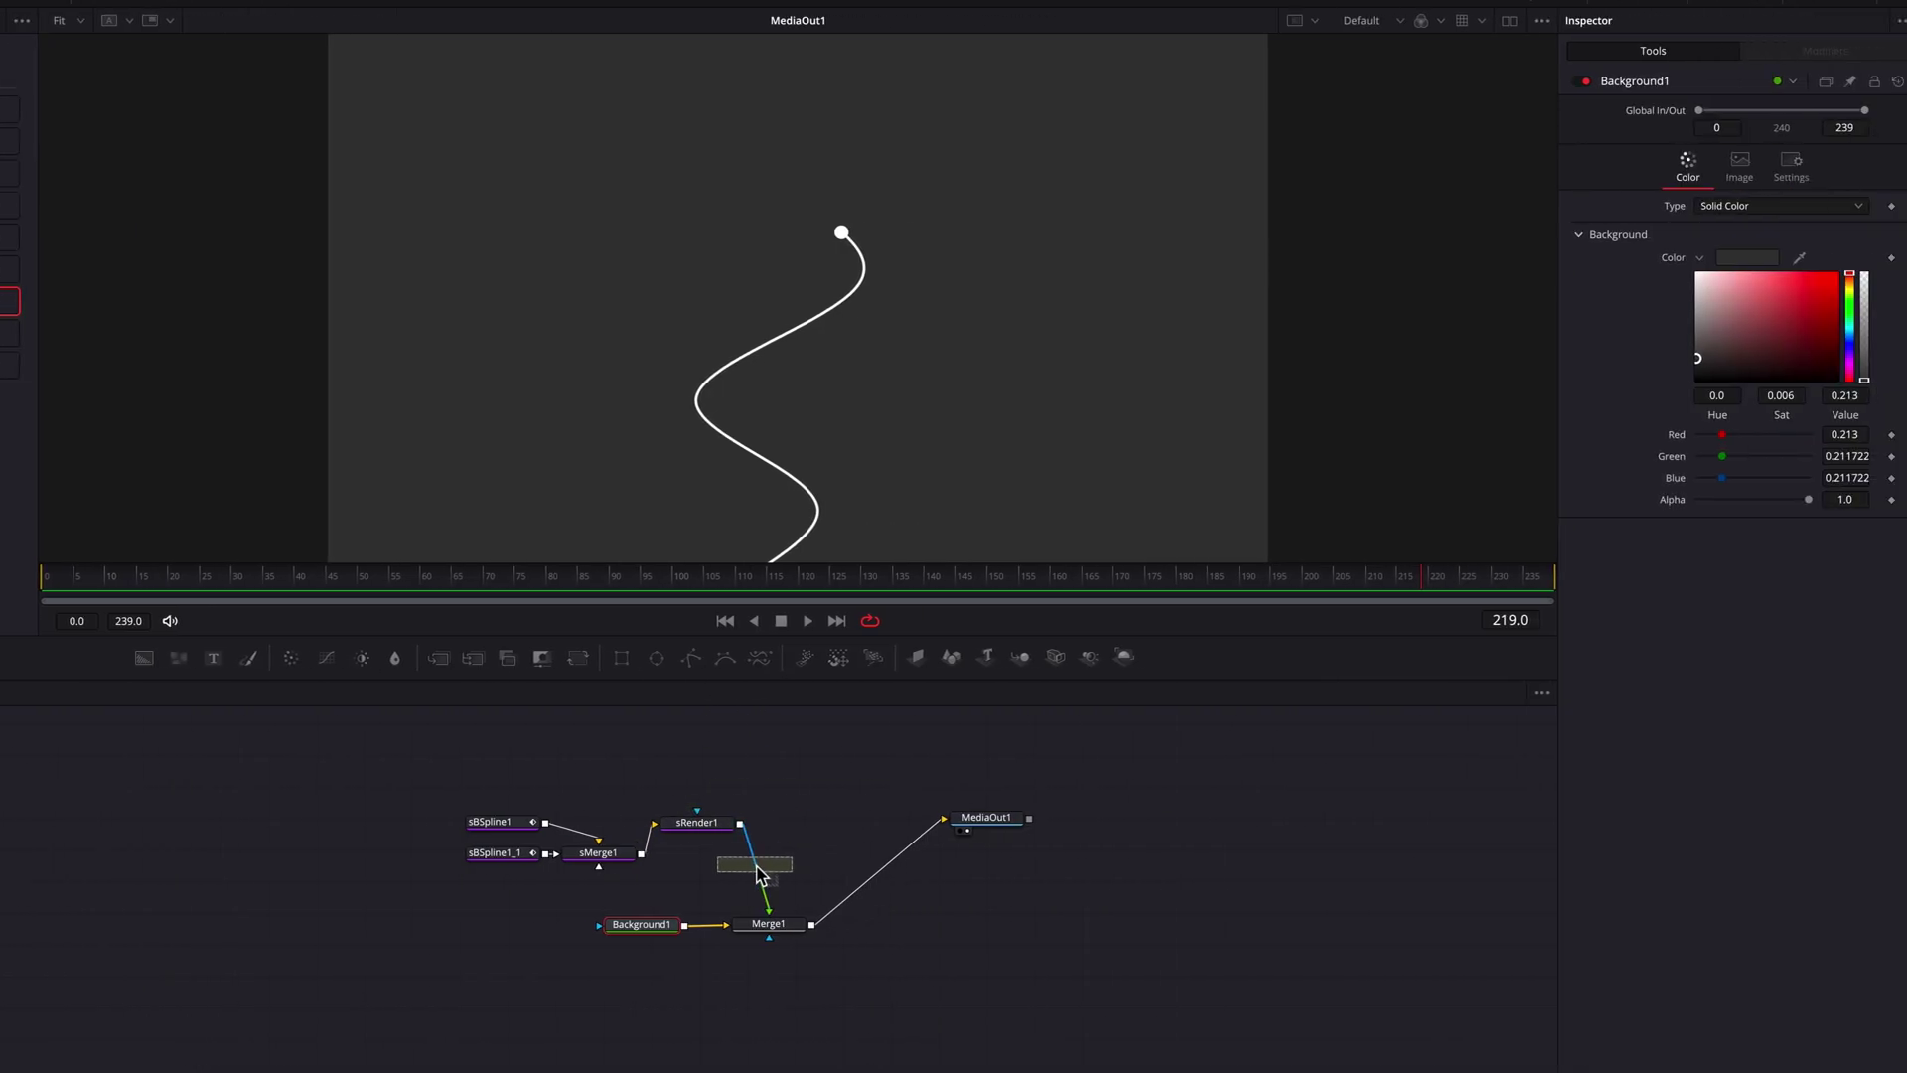
pyautogui.moveTo(759, 874); pyautogui.dragTo(762, 870)
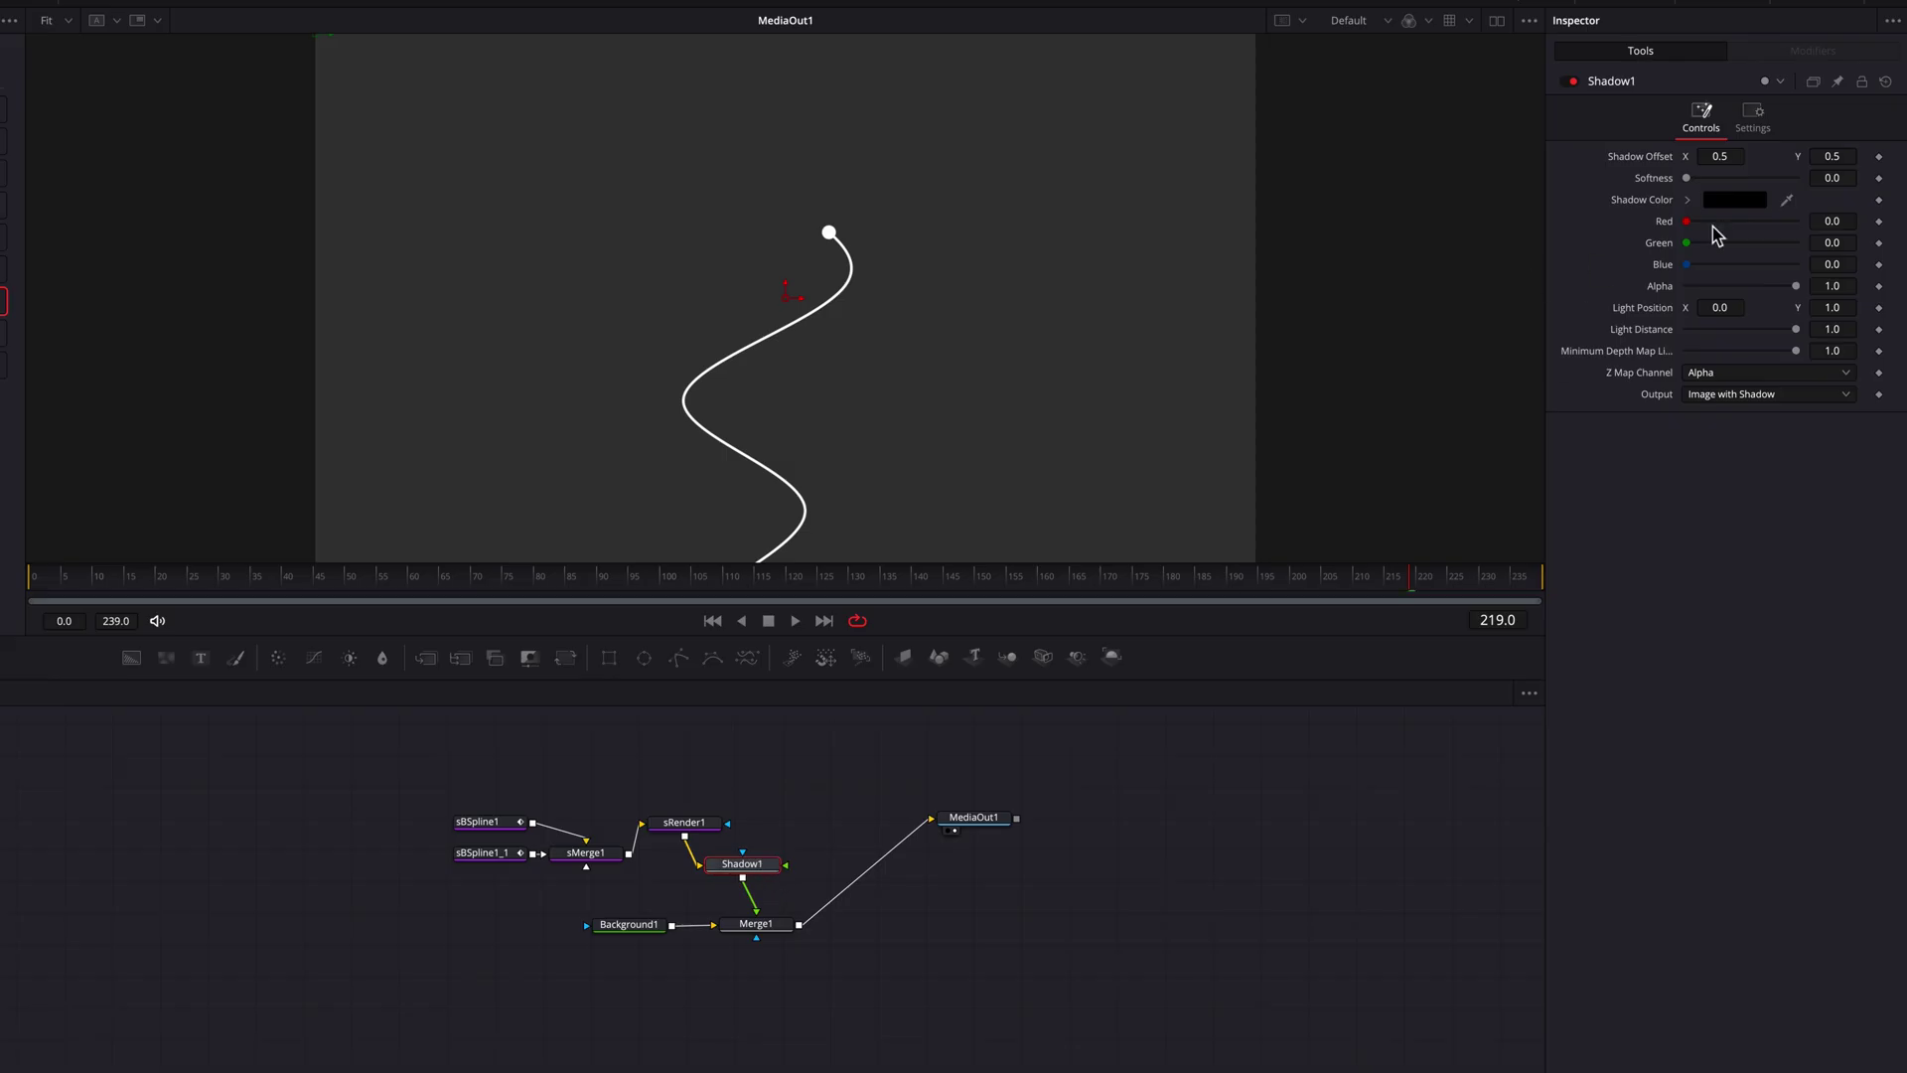
pyautogui.moveTo(1683, 178); pyautogui.dragTo(1705, 178)
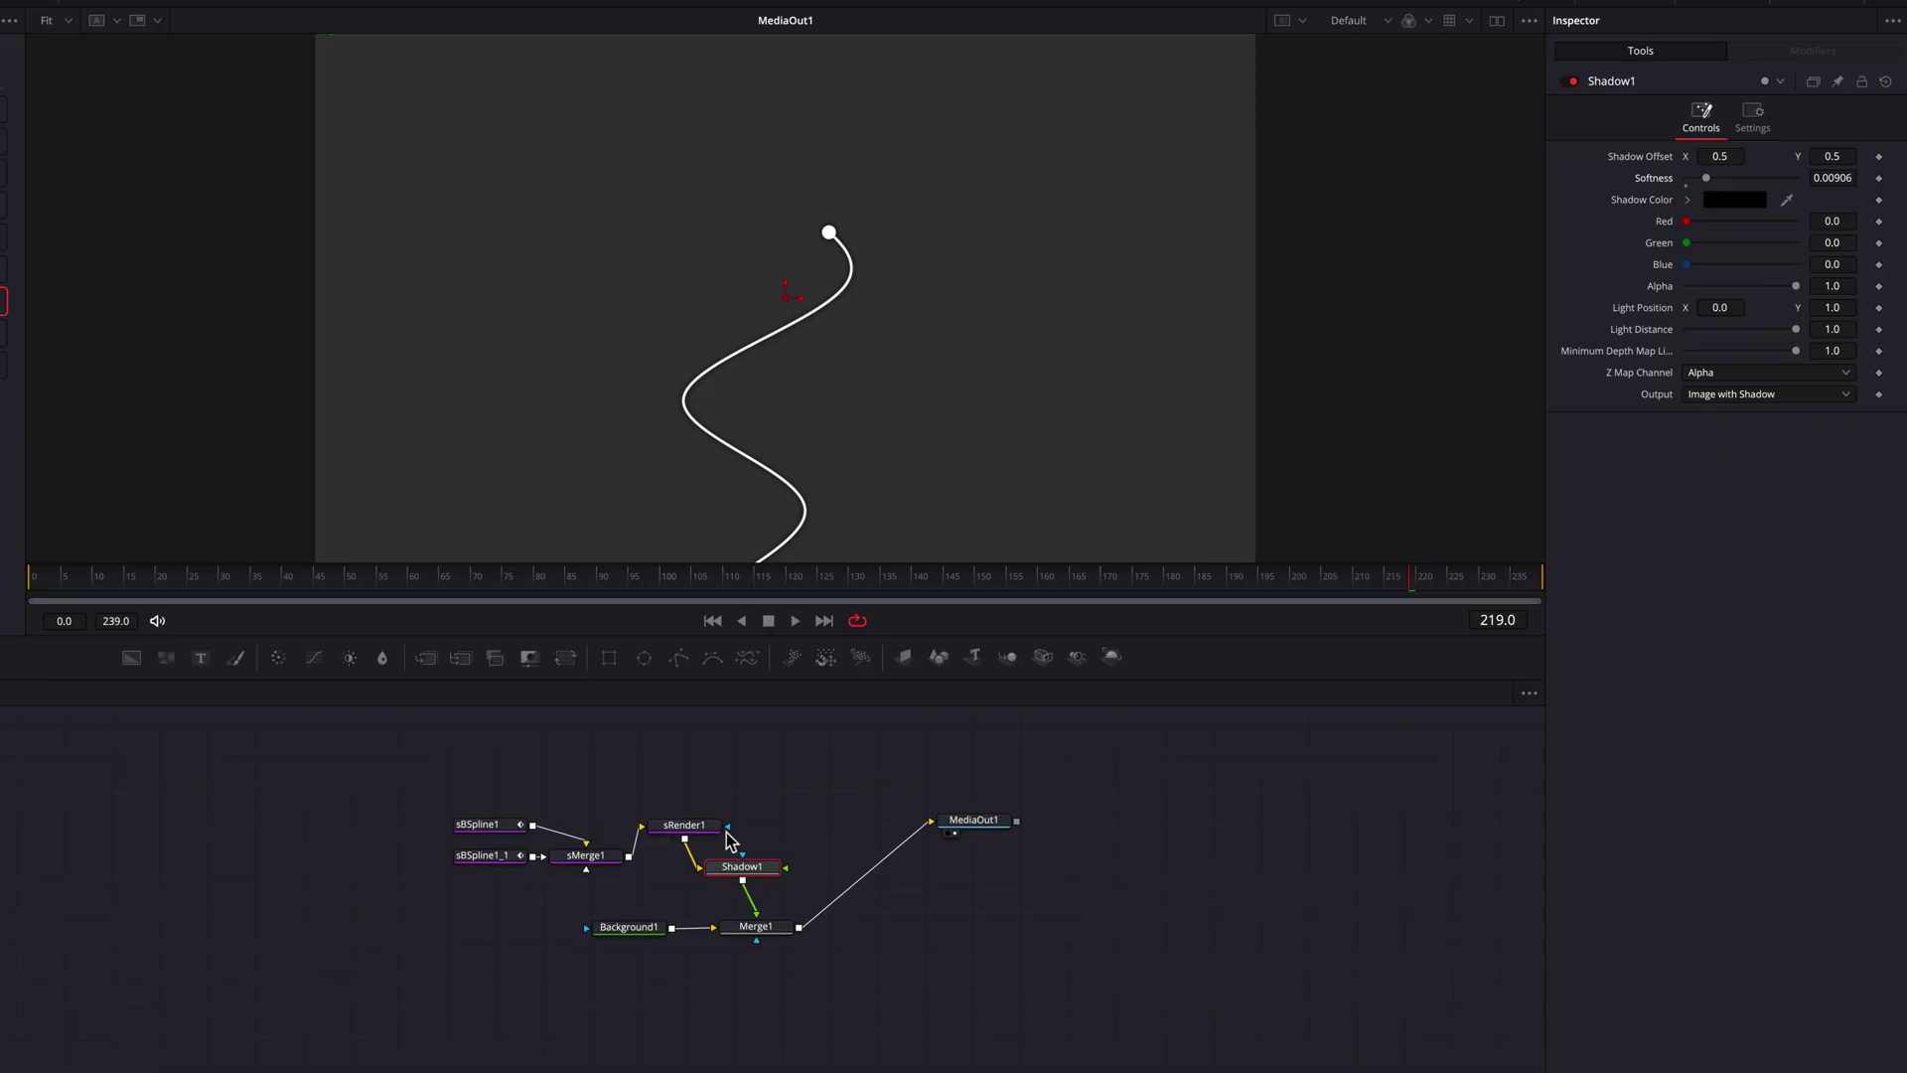
# Step: Move sRender1 above Merge1 and delete the Shadow nodes, leaving the line shadow-free
pyautogui.moveTo(715, 830); pyautogui.dragTo(775, 834)
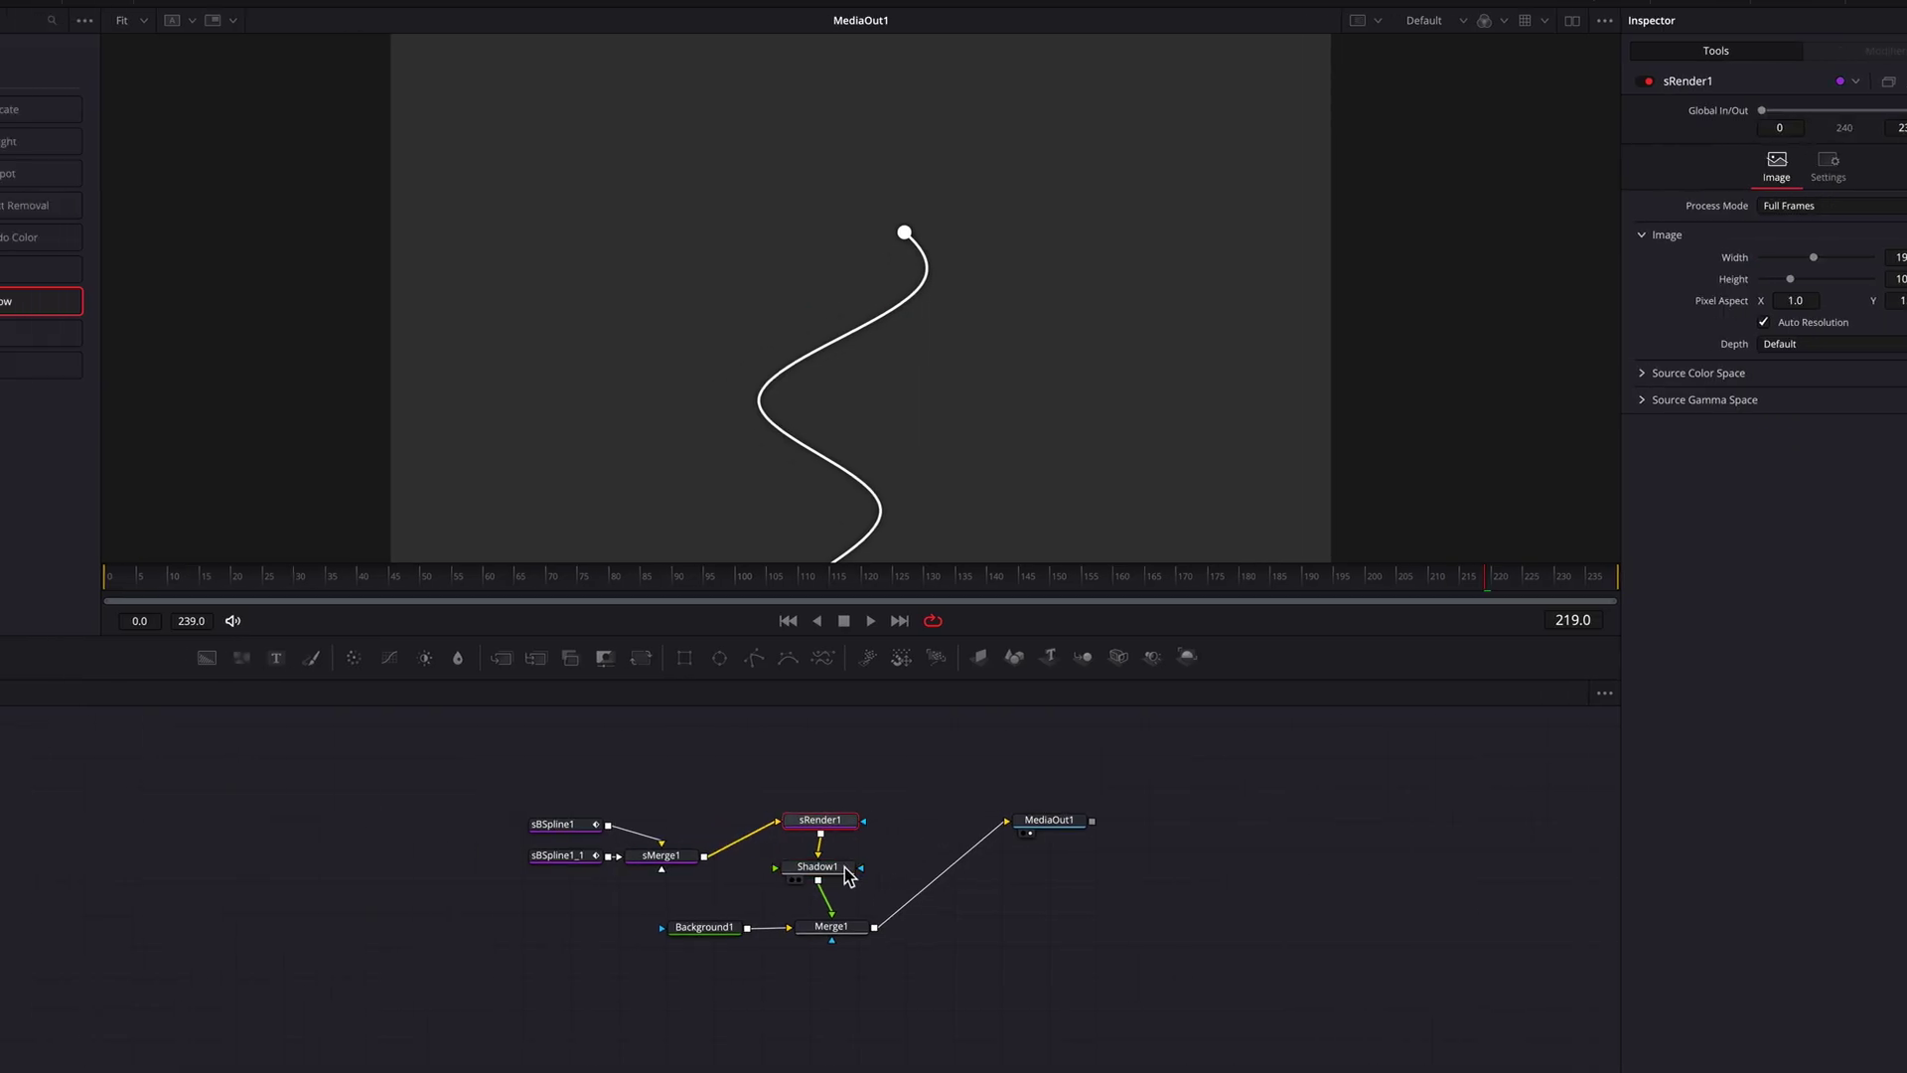
pyautogui.click(1071, 874)
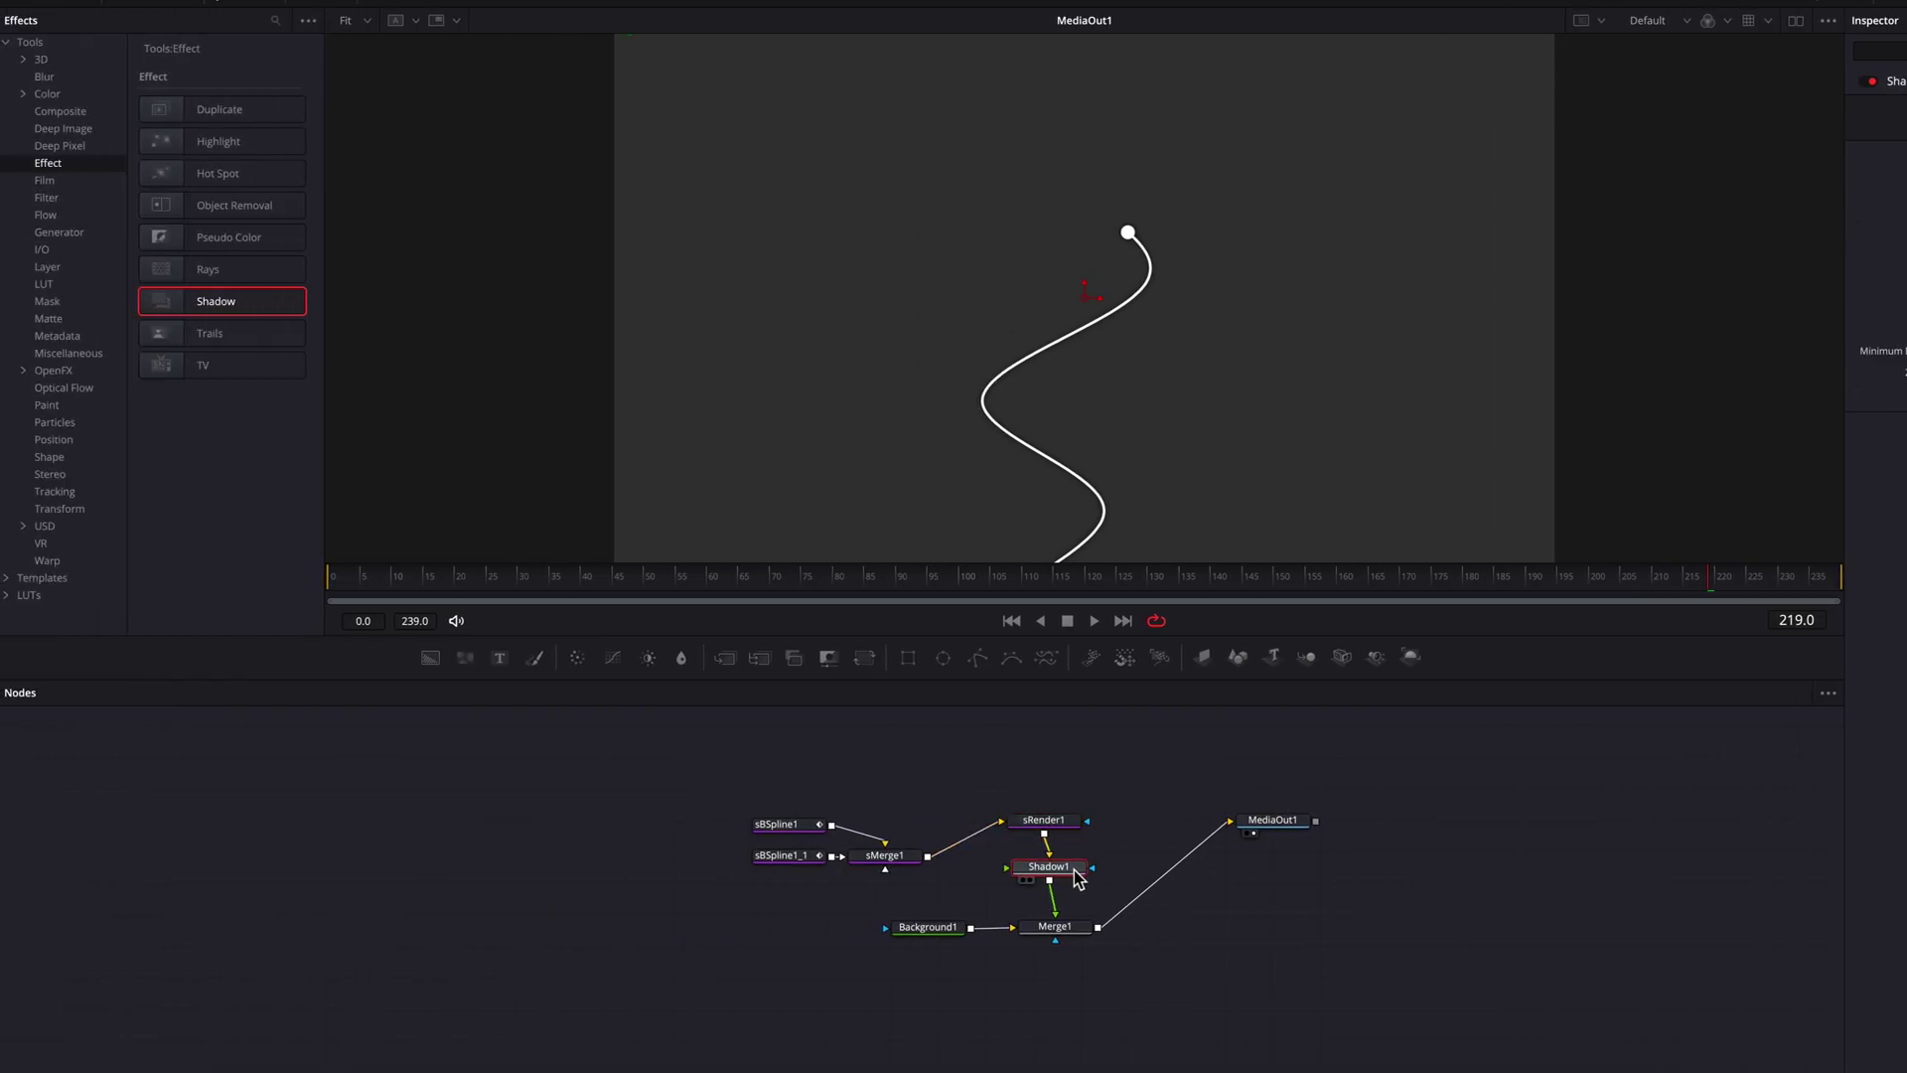
pyautogui.press('Delete')
pyautogui.moveTo(256, 311); pyautogui.dragTo(958, 789)
pyautogui.press('Delete')
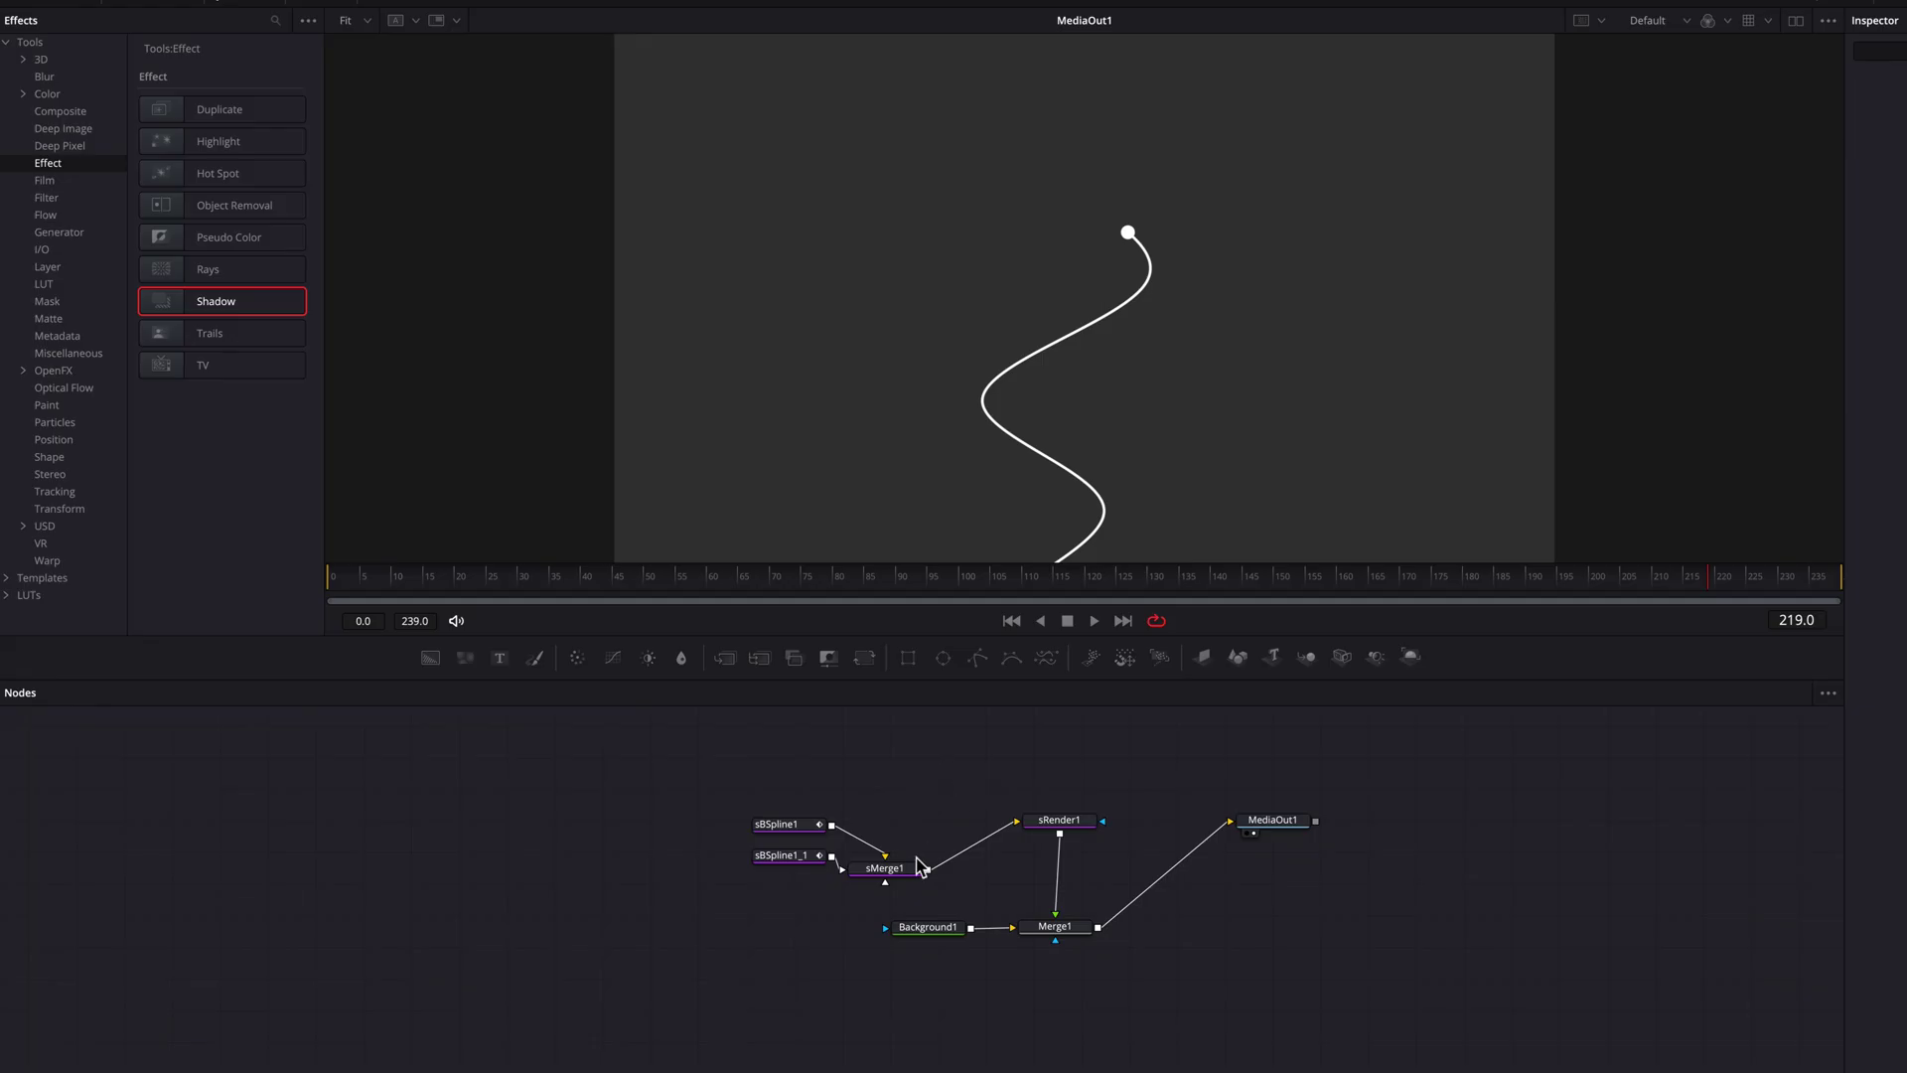
# Step: Align sMerge1, add an sRender2 node for sBSpline1_1, and nudge both nodes left
pyautogui.moveTo(919, 866); pyautogui.dragTo(799, 862)
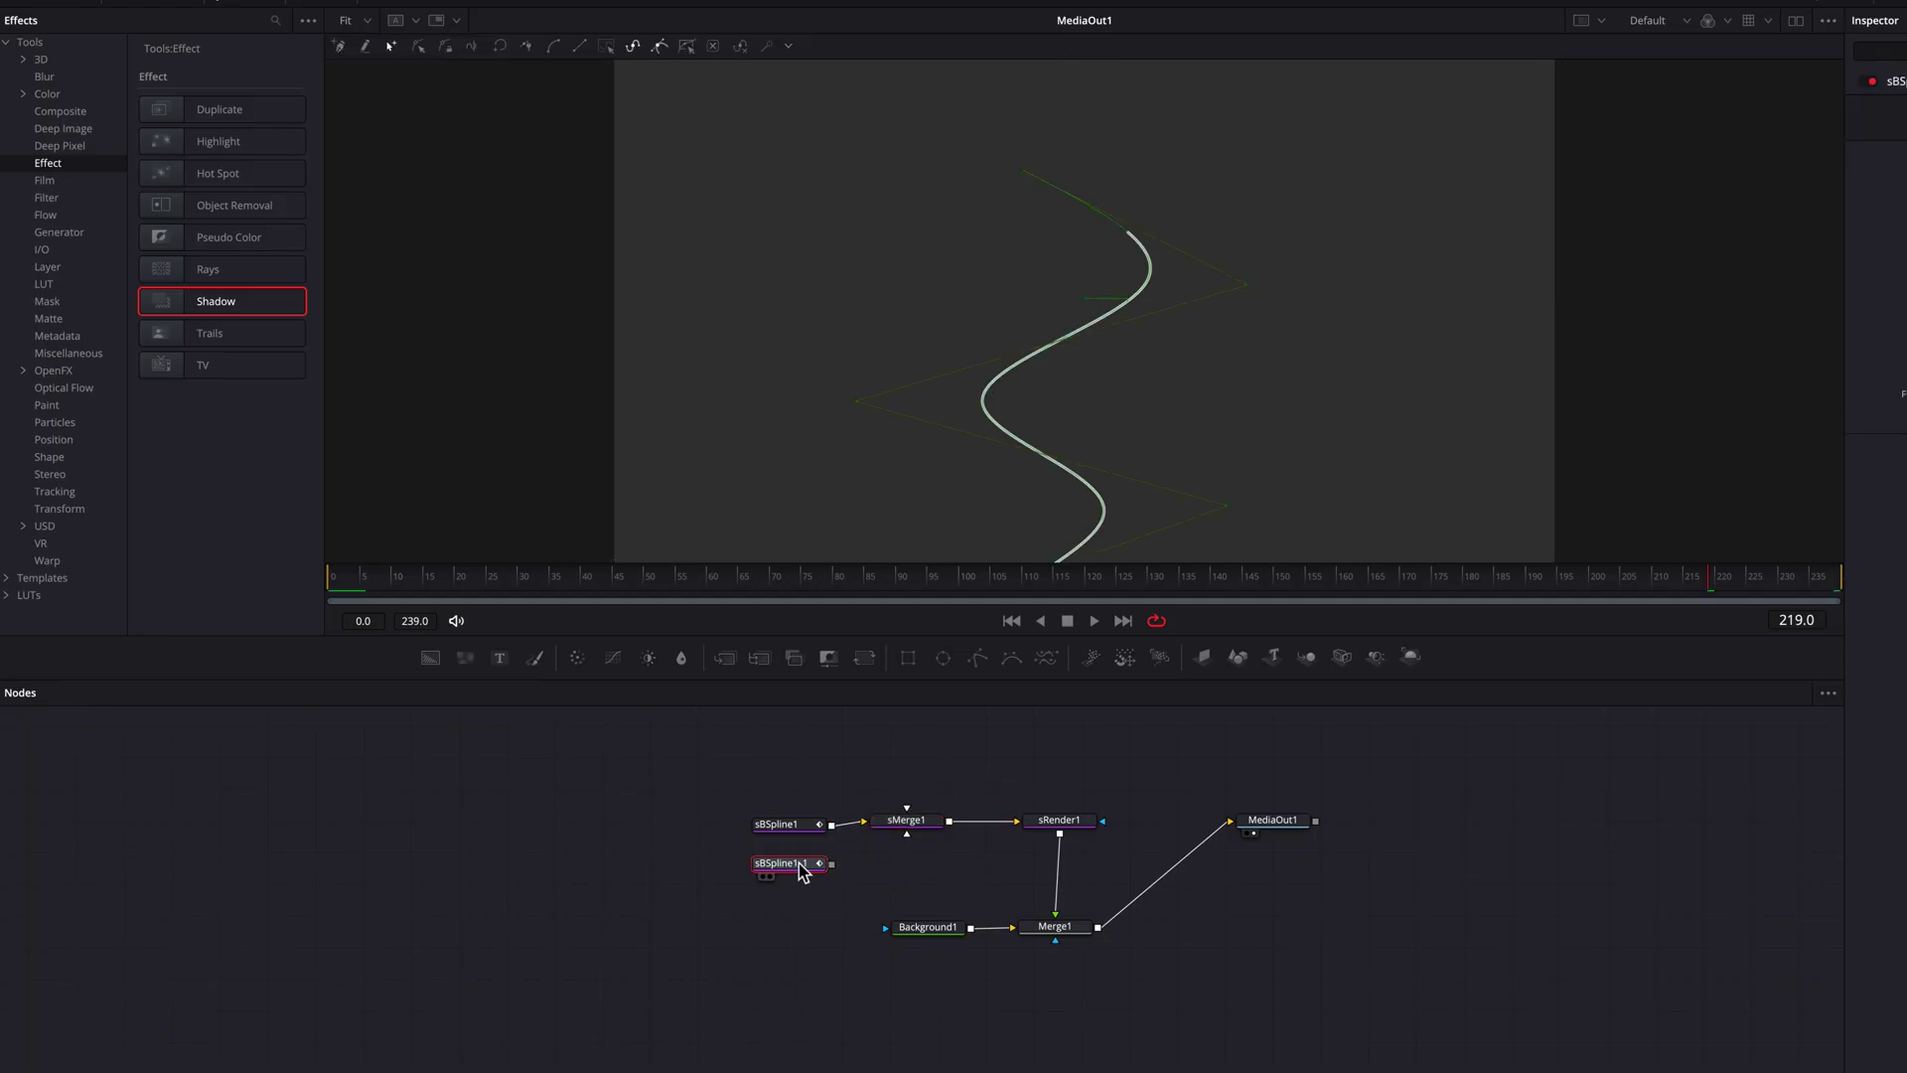
pyautogui.click(76, 457)
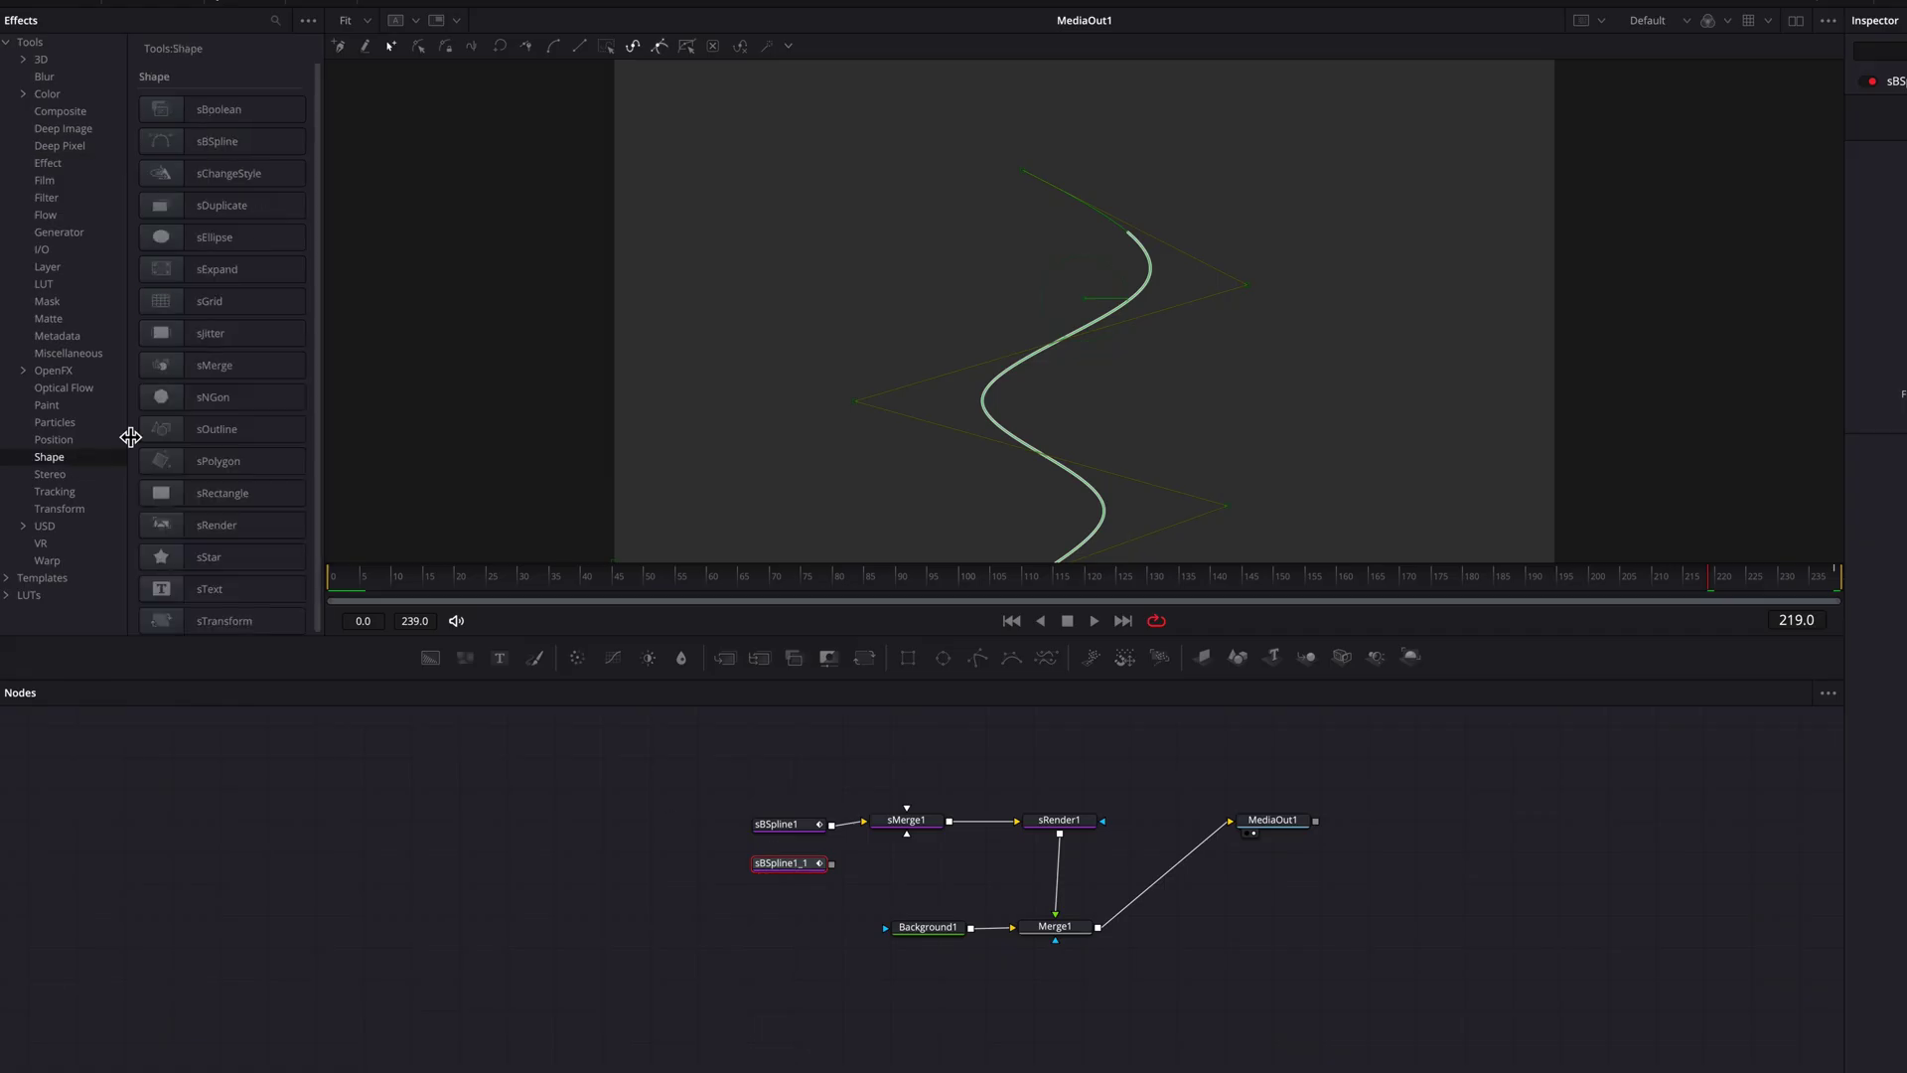
pyautogui.moveTo(239, 524); pyautogui.dragTo(1064, 840)
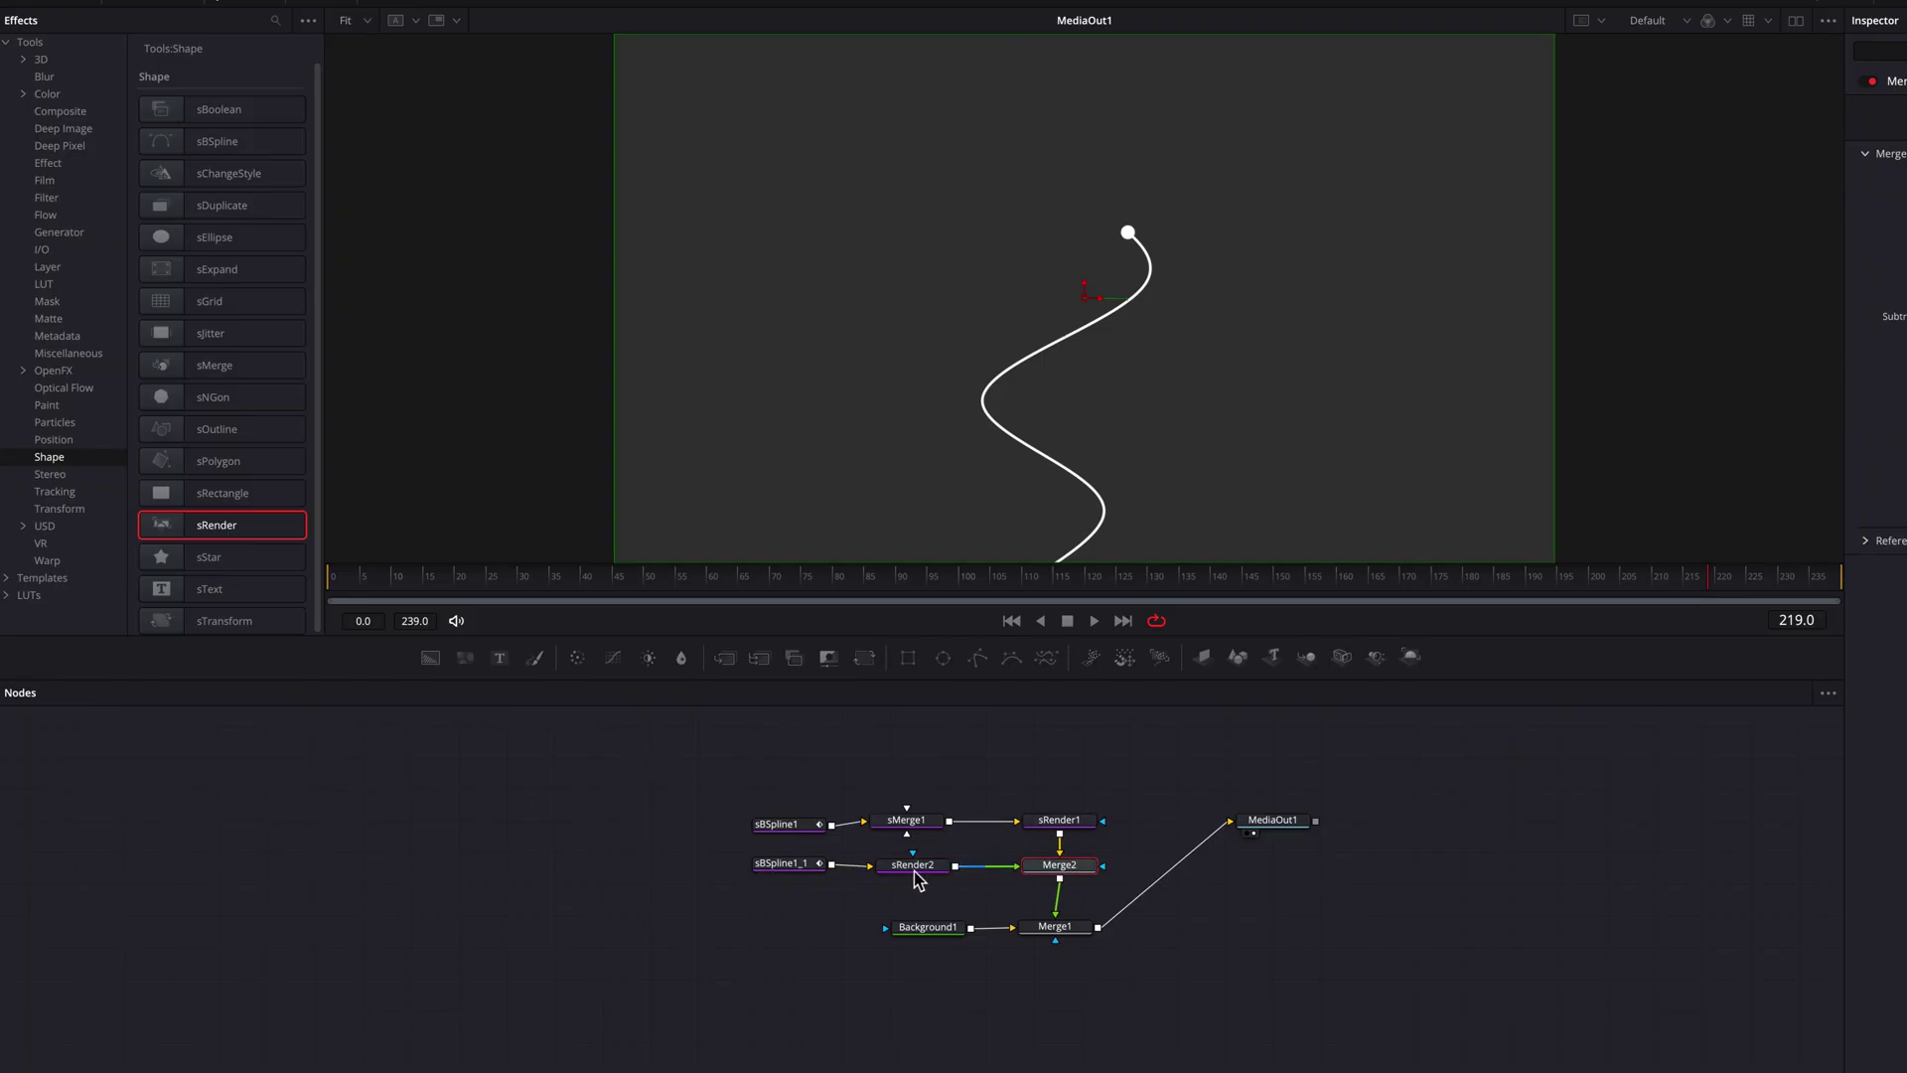
pyautogui.moveTo(805, 864); pyautogui.dragTo(773, 864)
pyautogui.moveTo(929, 872); pyautogui.dragTo(892, 872)
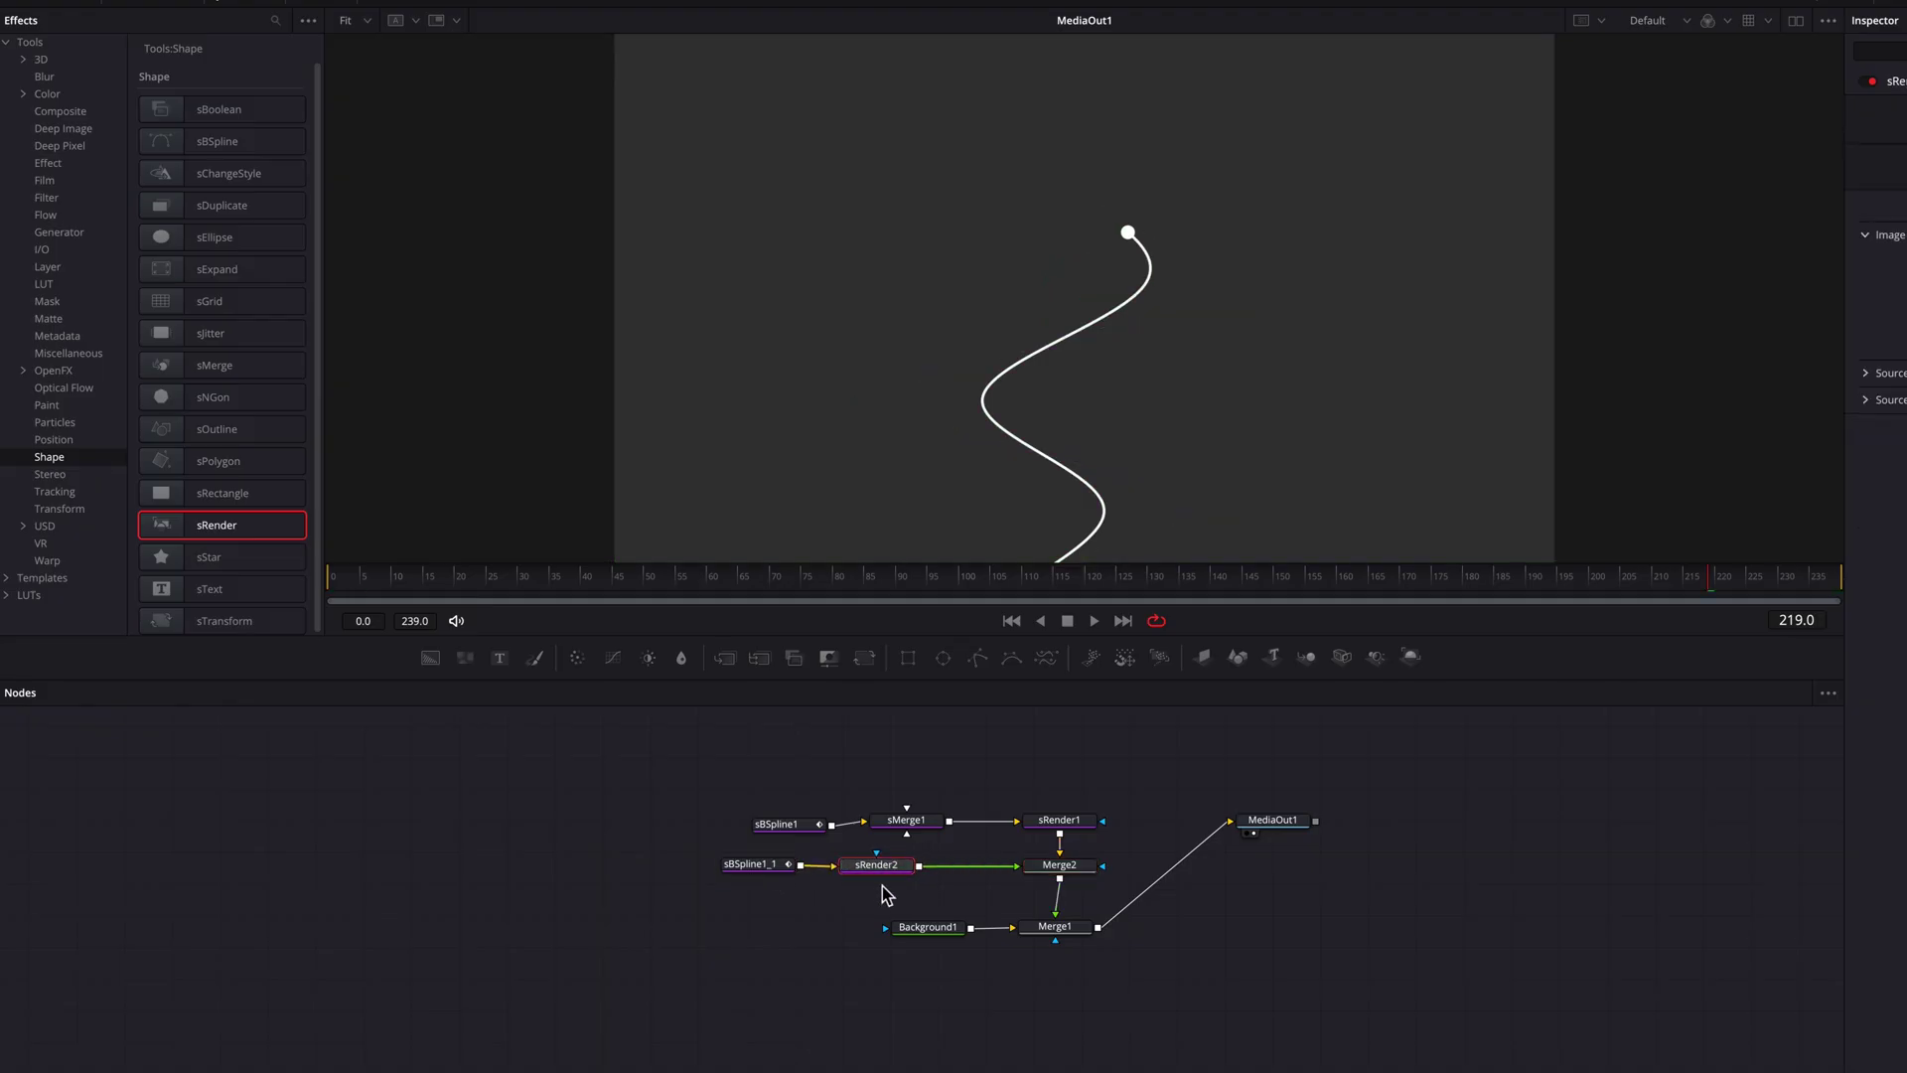
pyautogui.click(63, 164)
pyautogui.moveTo(236, 301); pyautogui.dragTo(962, 868)
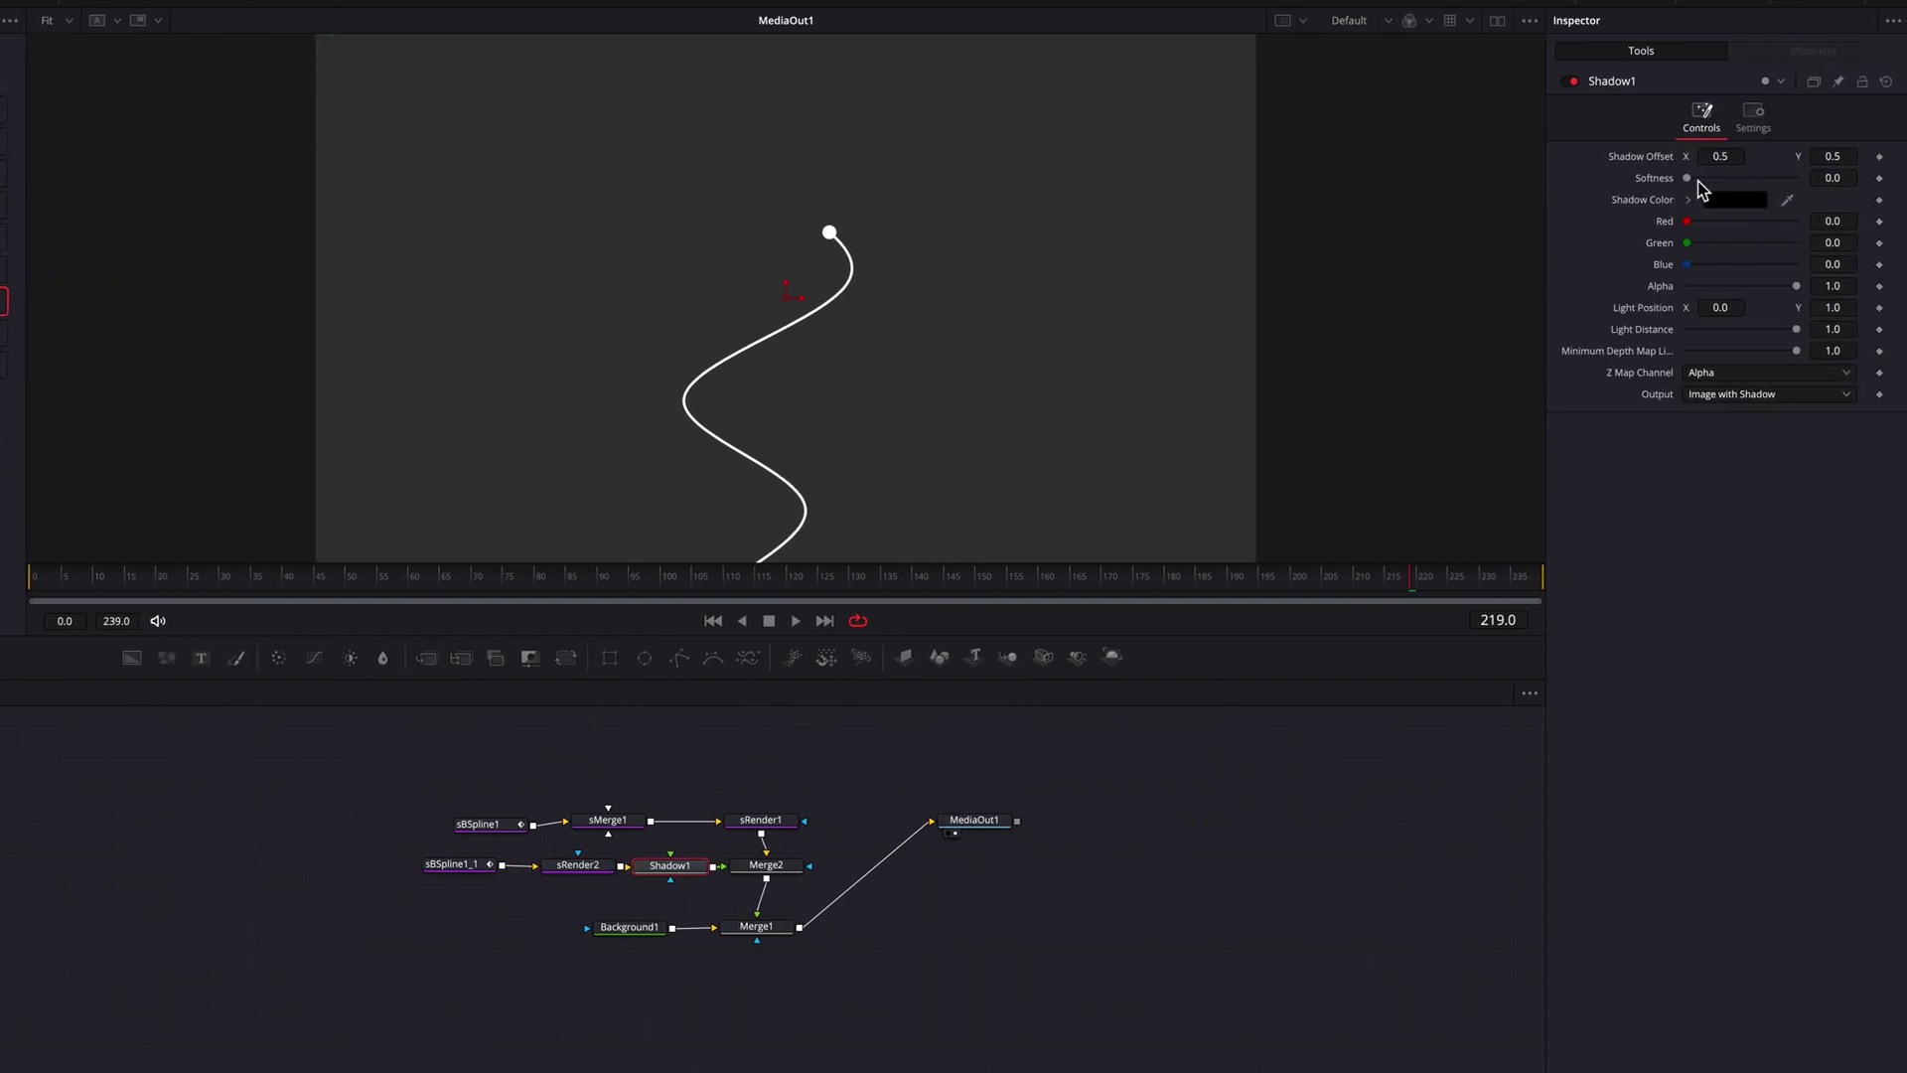
pyautogui.moveTo(1685, 179); pyautogui.dragTo(1716, 181)
pyautogui.press('space')
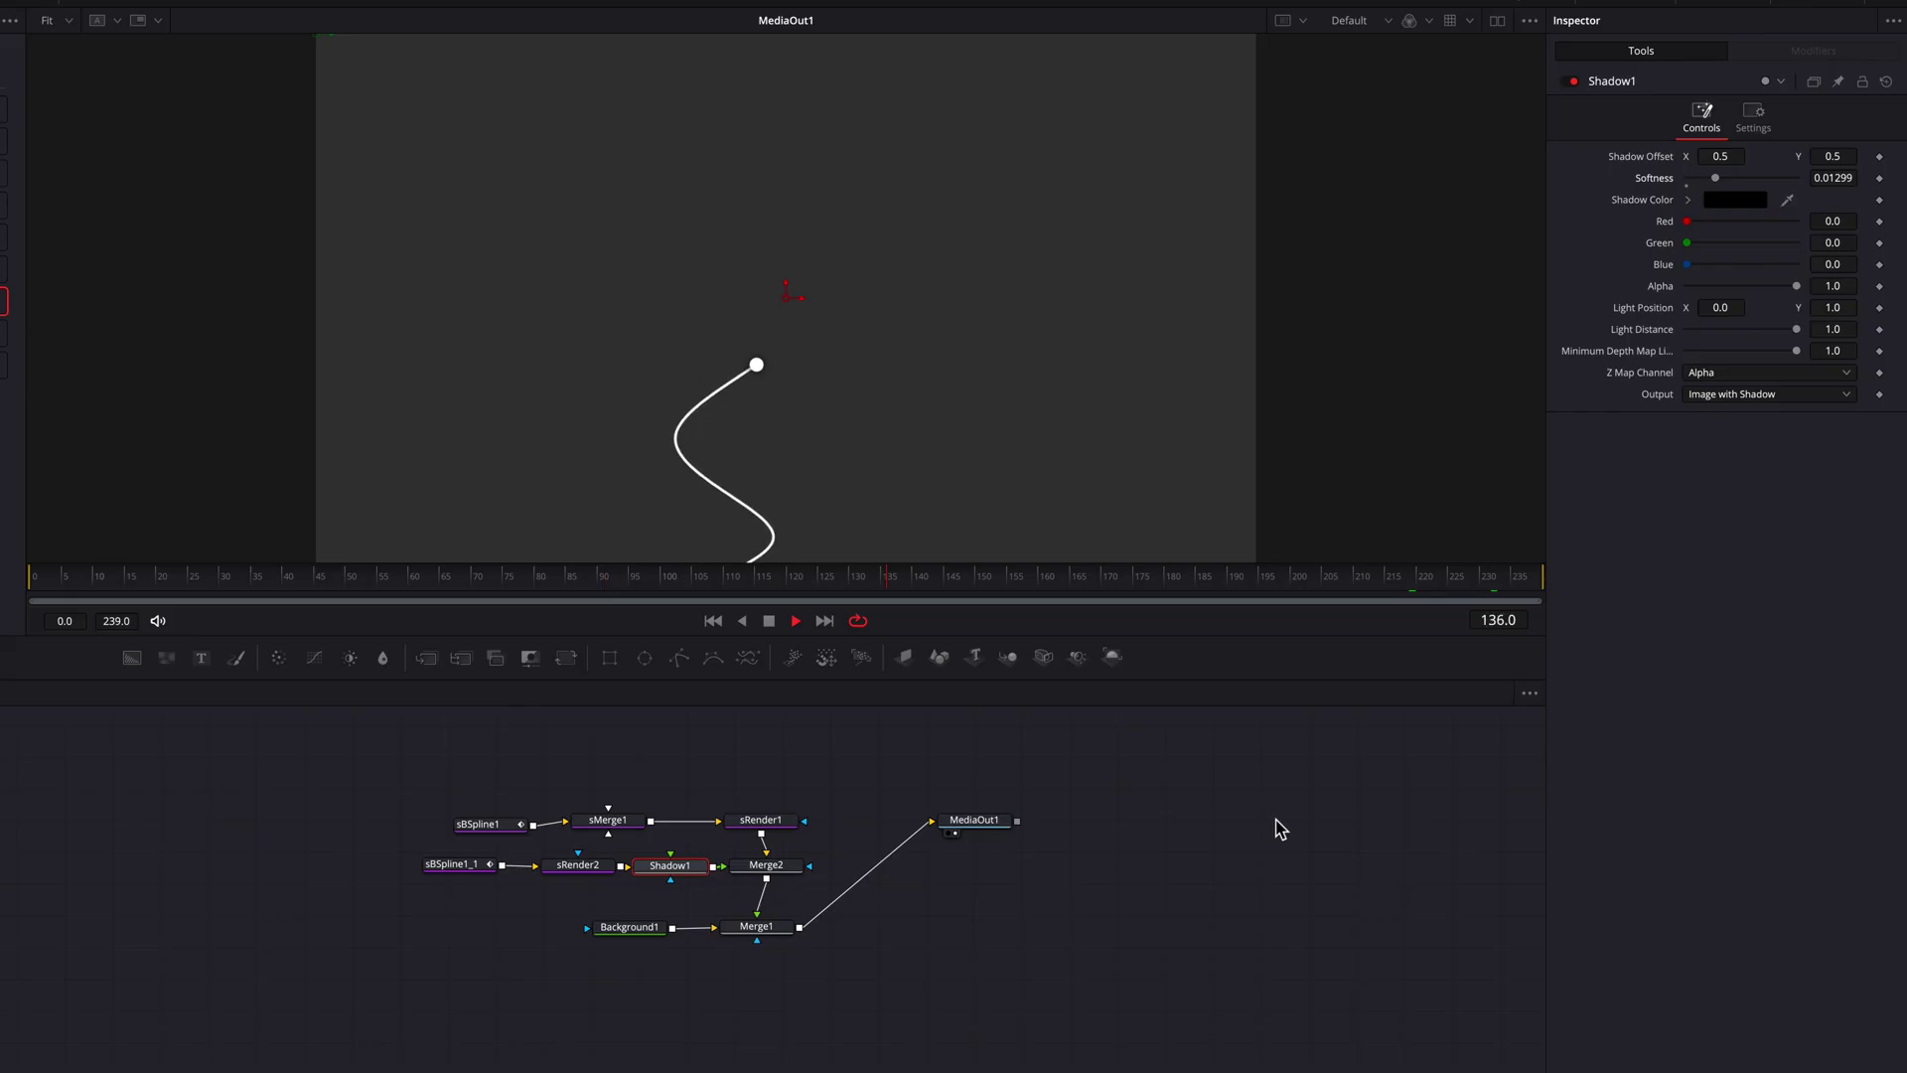
pyautogui.press('space')
# Step: Delete Shadow1, insert Glow1 between sRender2 and Merge2 with Glow 0.814, and preview playback
pyautogui.press('Delete')
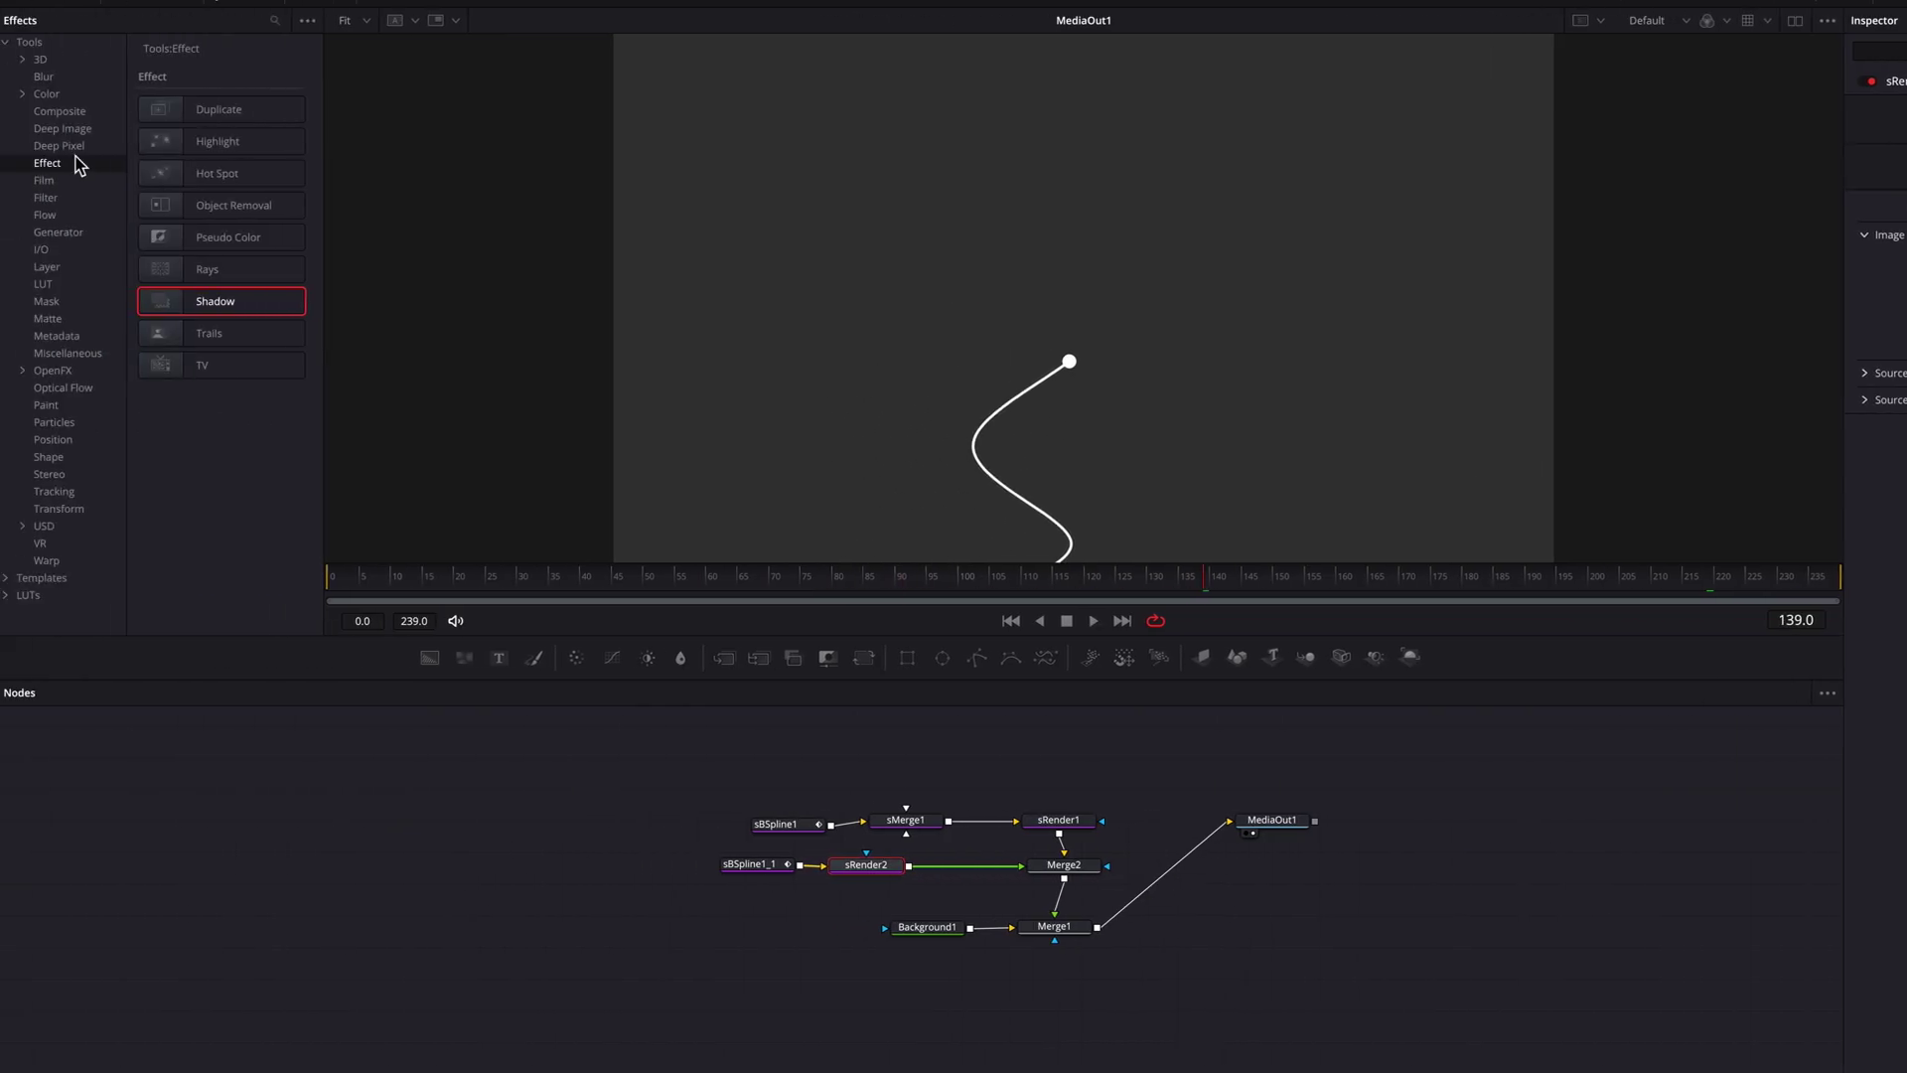
pyautogui.click(47, 77)
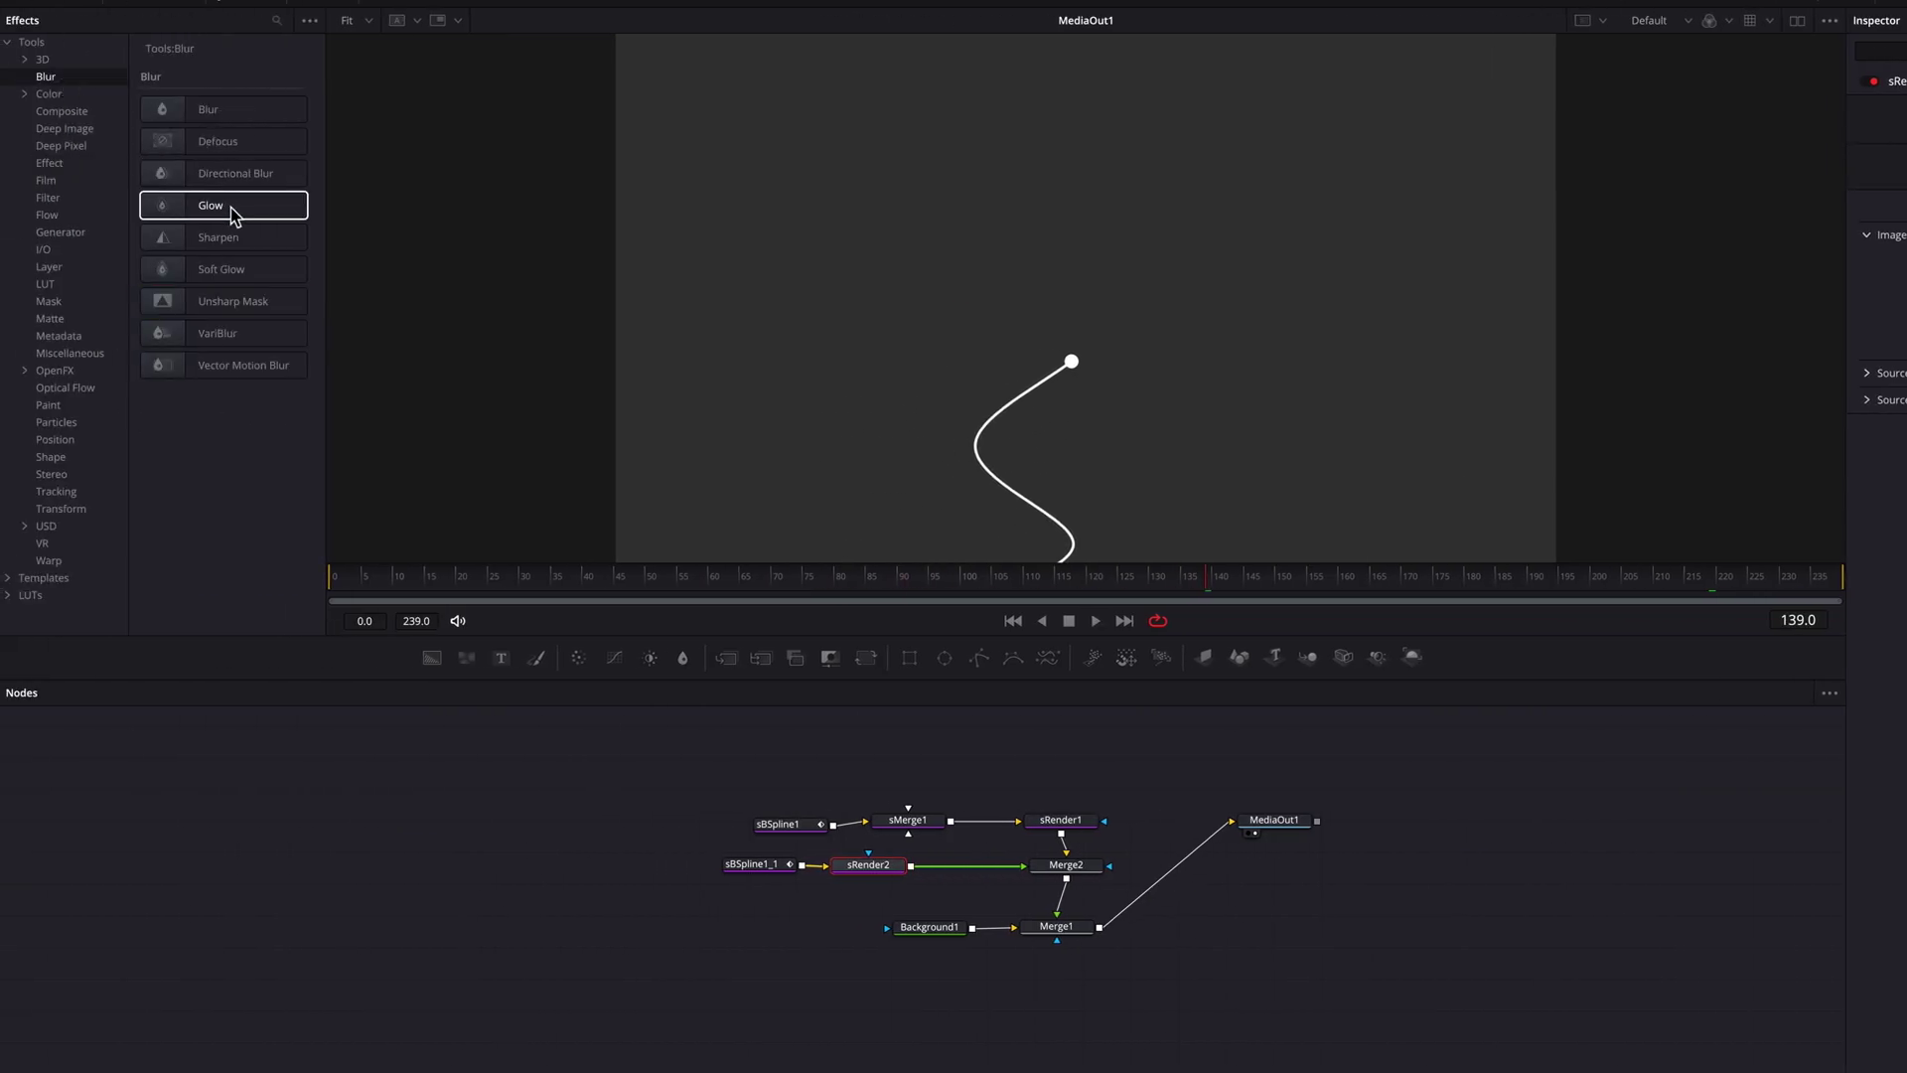
pyautogui.moveTo(231, 206); pyautogui.dragTo(972, 865)
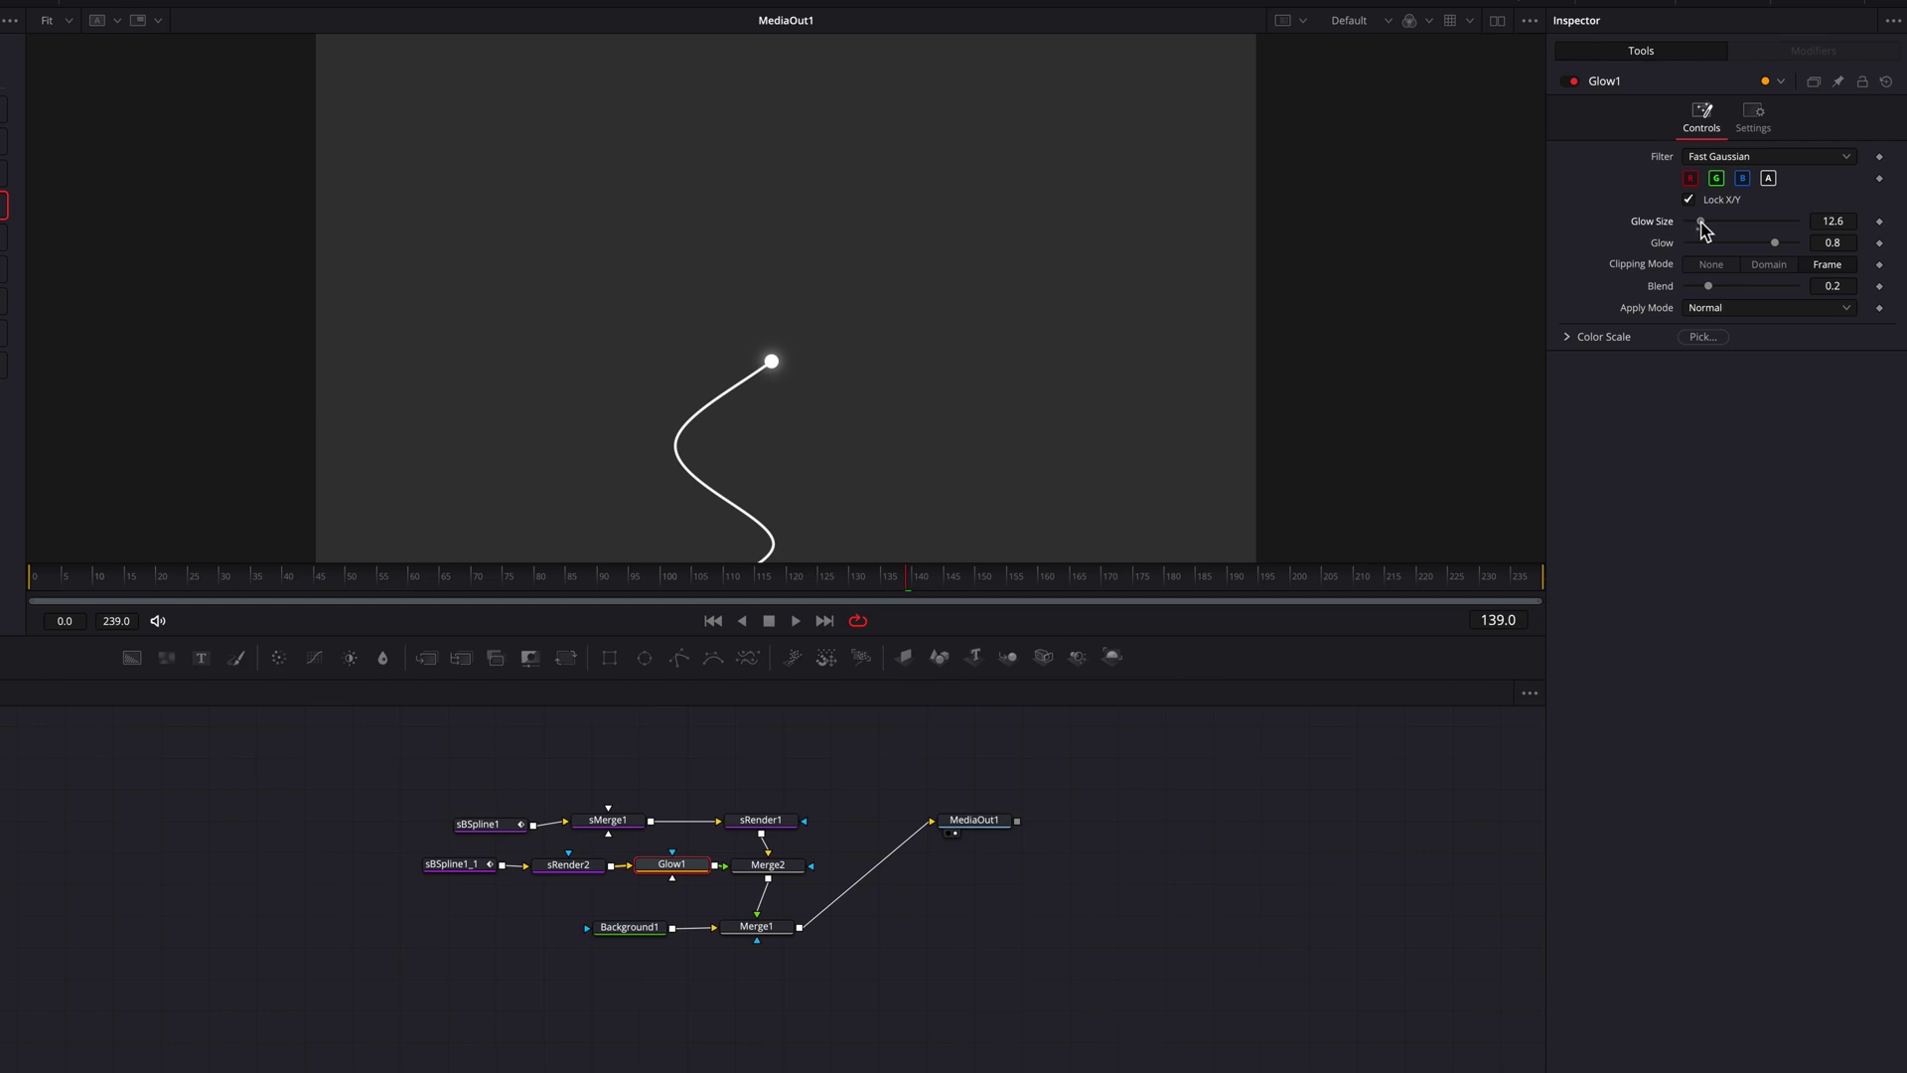
pyautogui.moveTo(1783, 243); pyautogui.dragTo(1785, 242)
pyautogui.press('space')
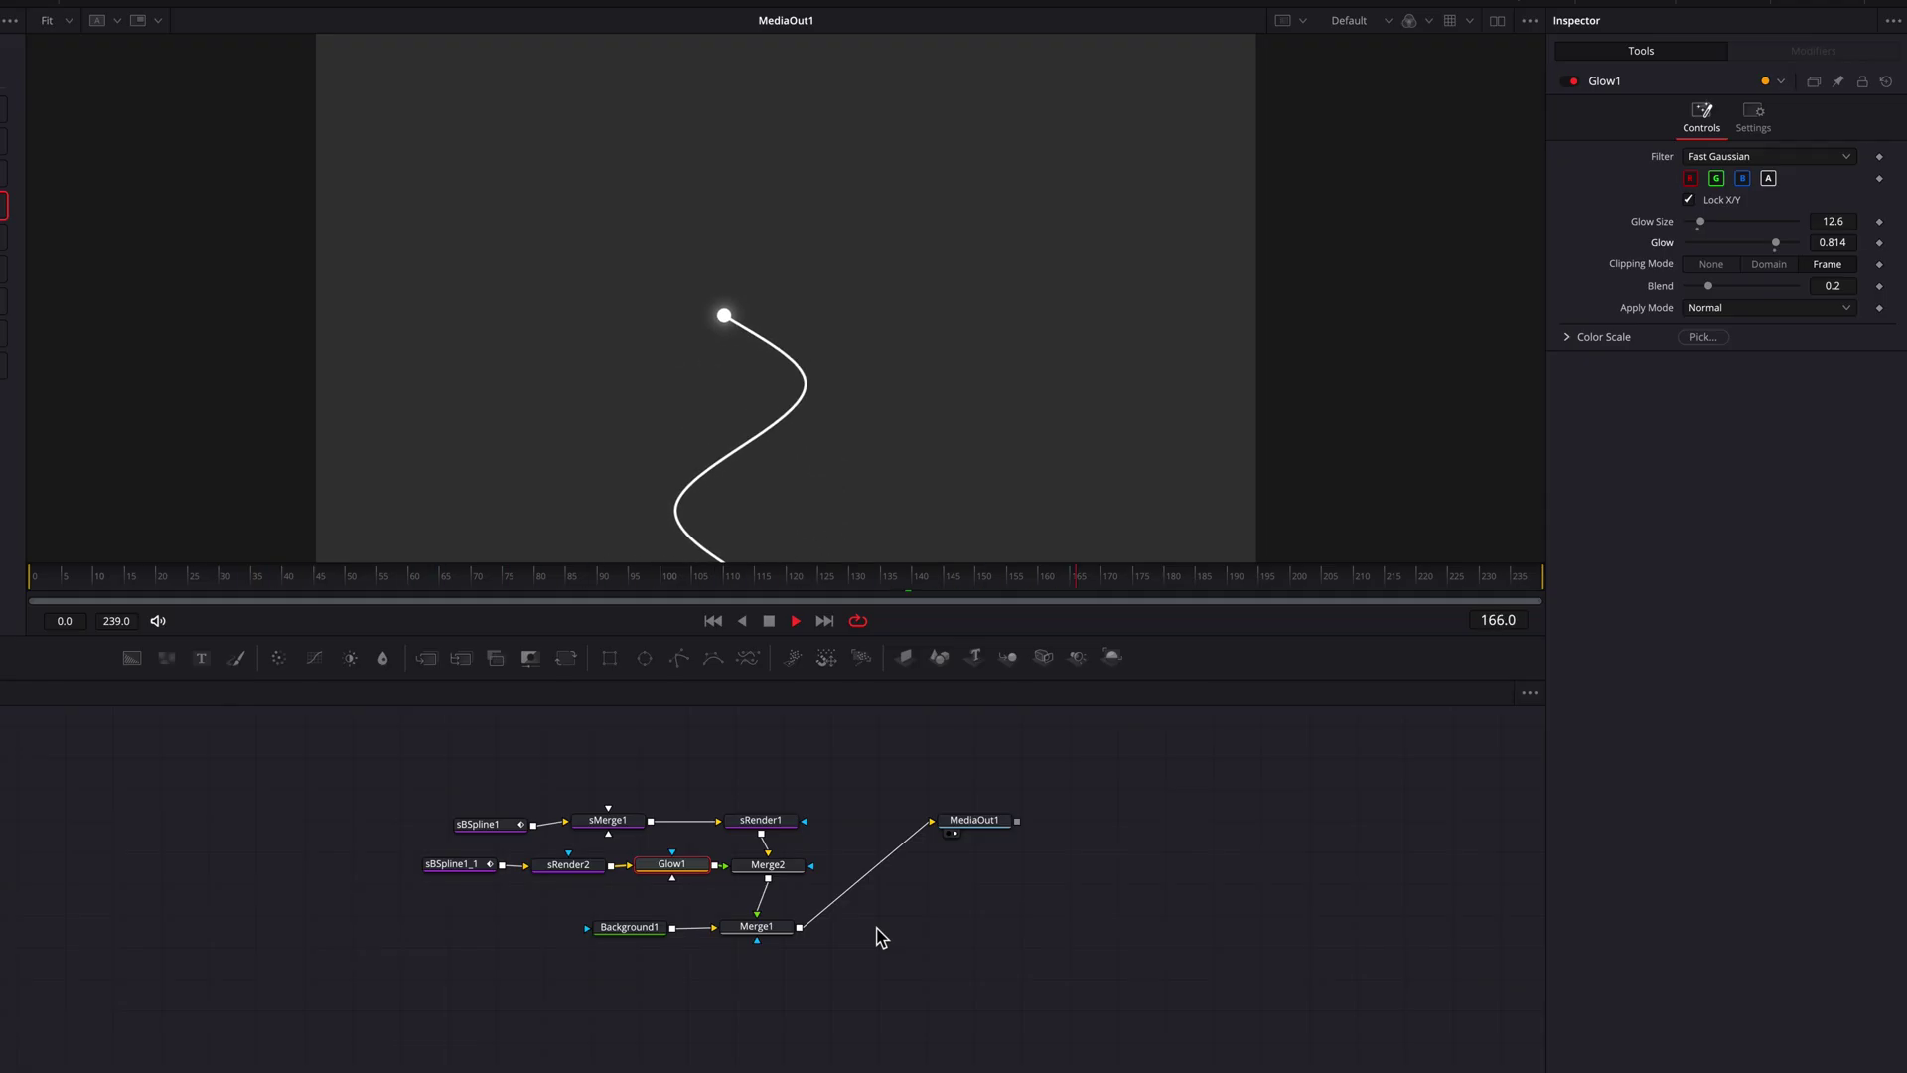
pyautogui.press('space')
# Step: Set sBSpline1_1's Style colour to pure red (R 1, G 0, B 0) and play the animation
pyautogui.click(460, 867)
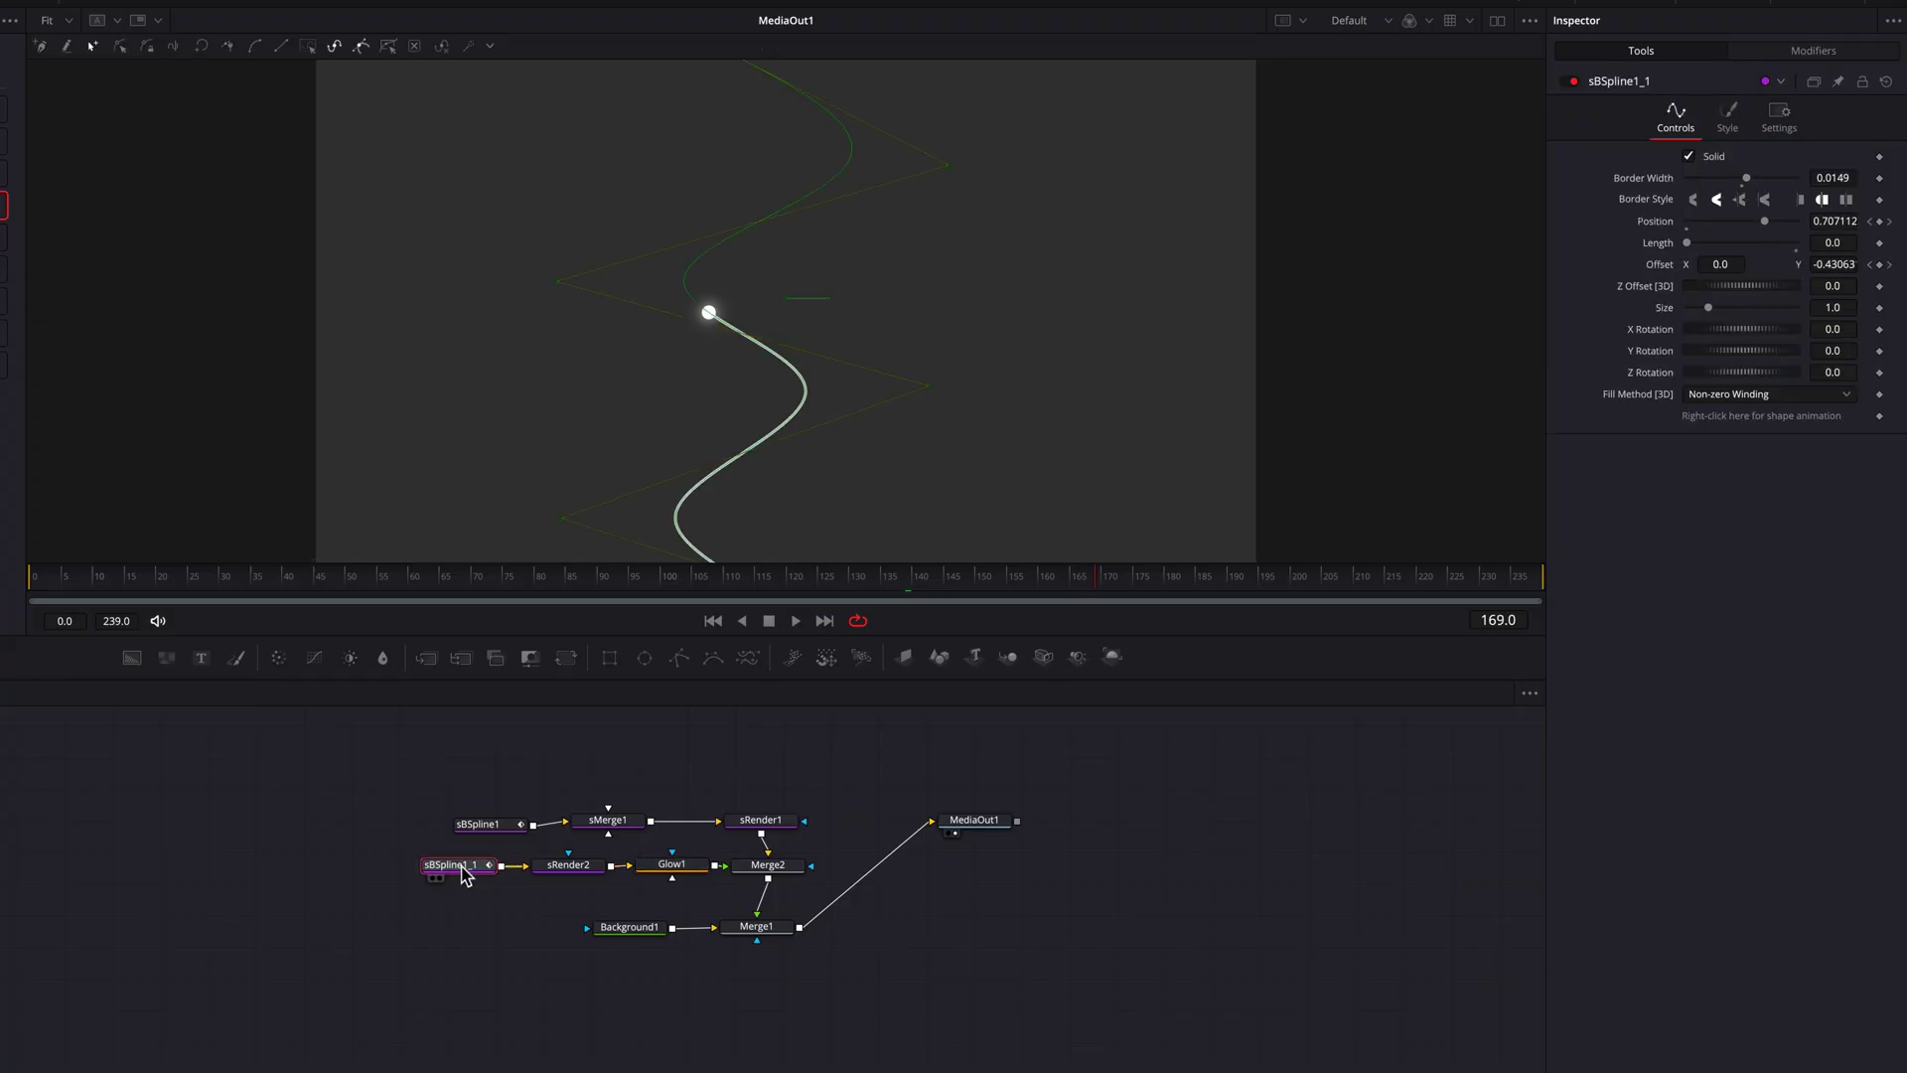
pyautogui.click(1729, 132)
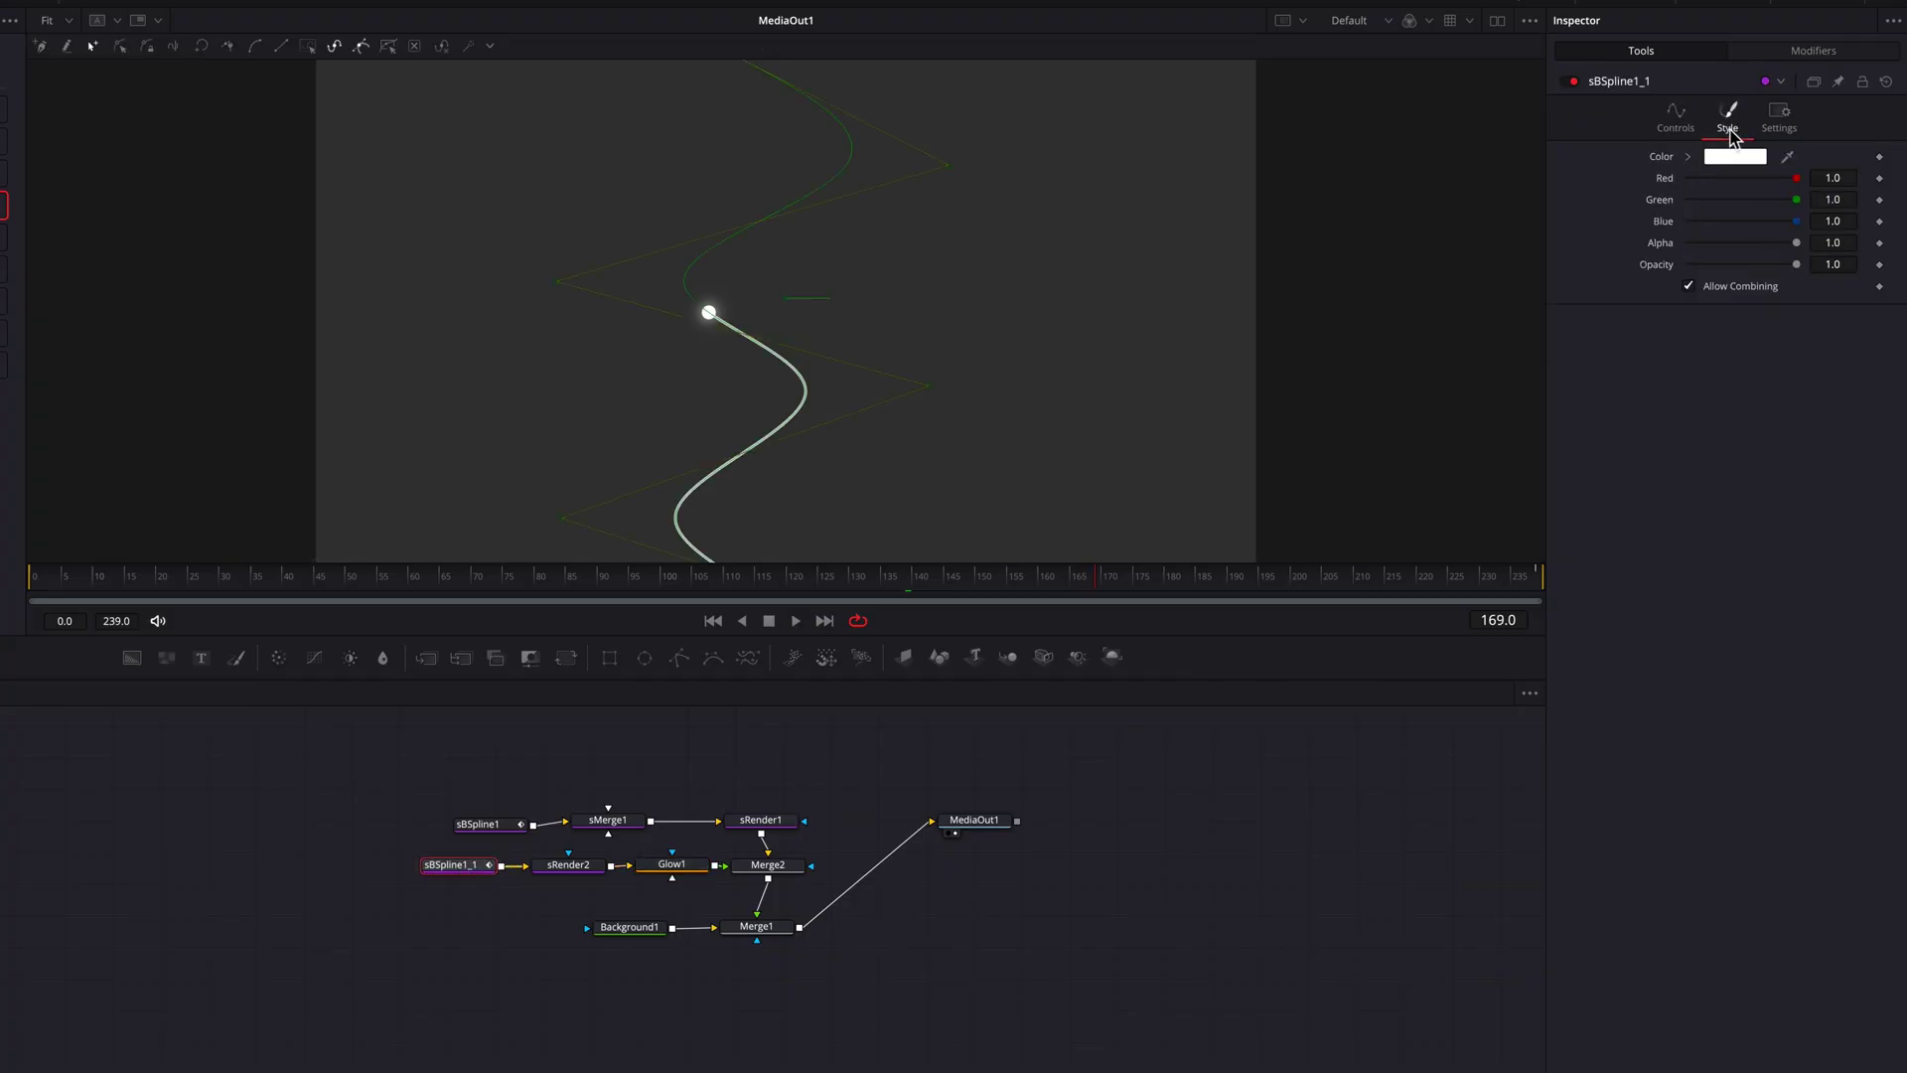
pyautogui.click(1687, 156)
pyautogui.click(1824, 174)
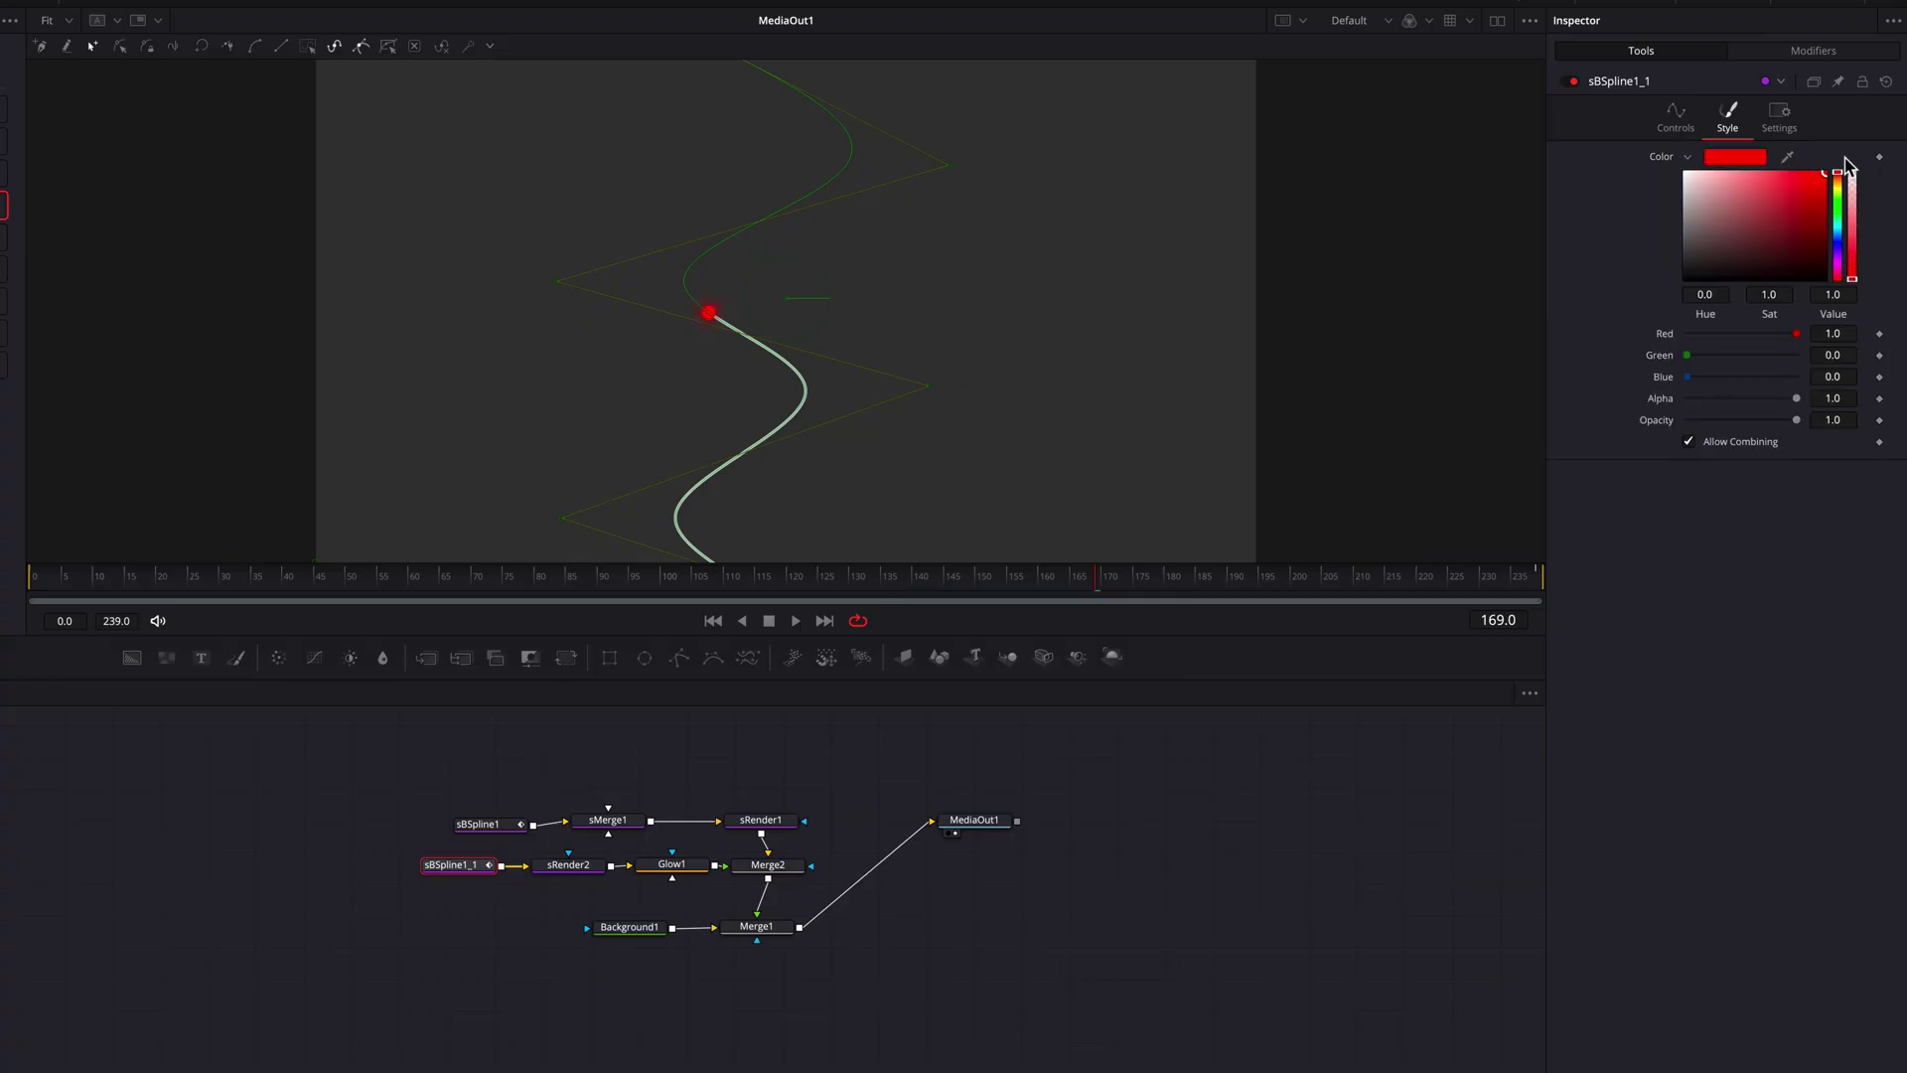
pyautogui.click(1183, 882)
pyautogui.press('space')
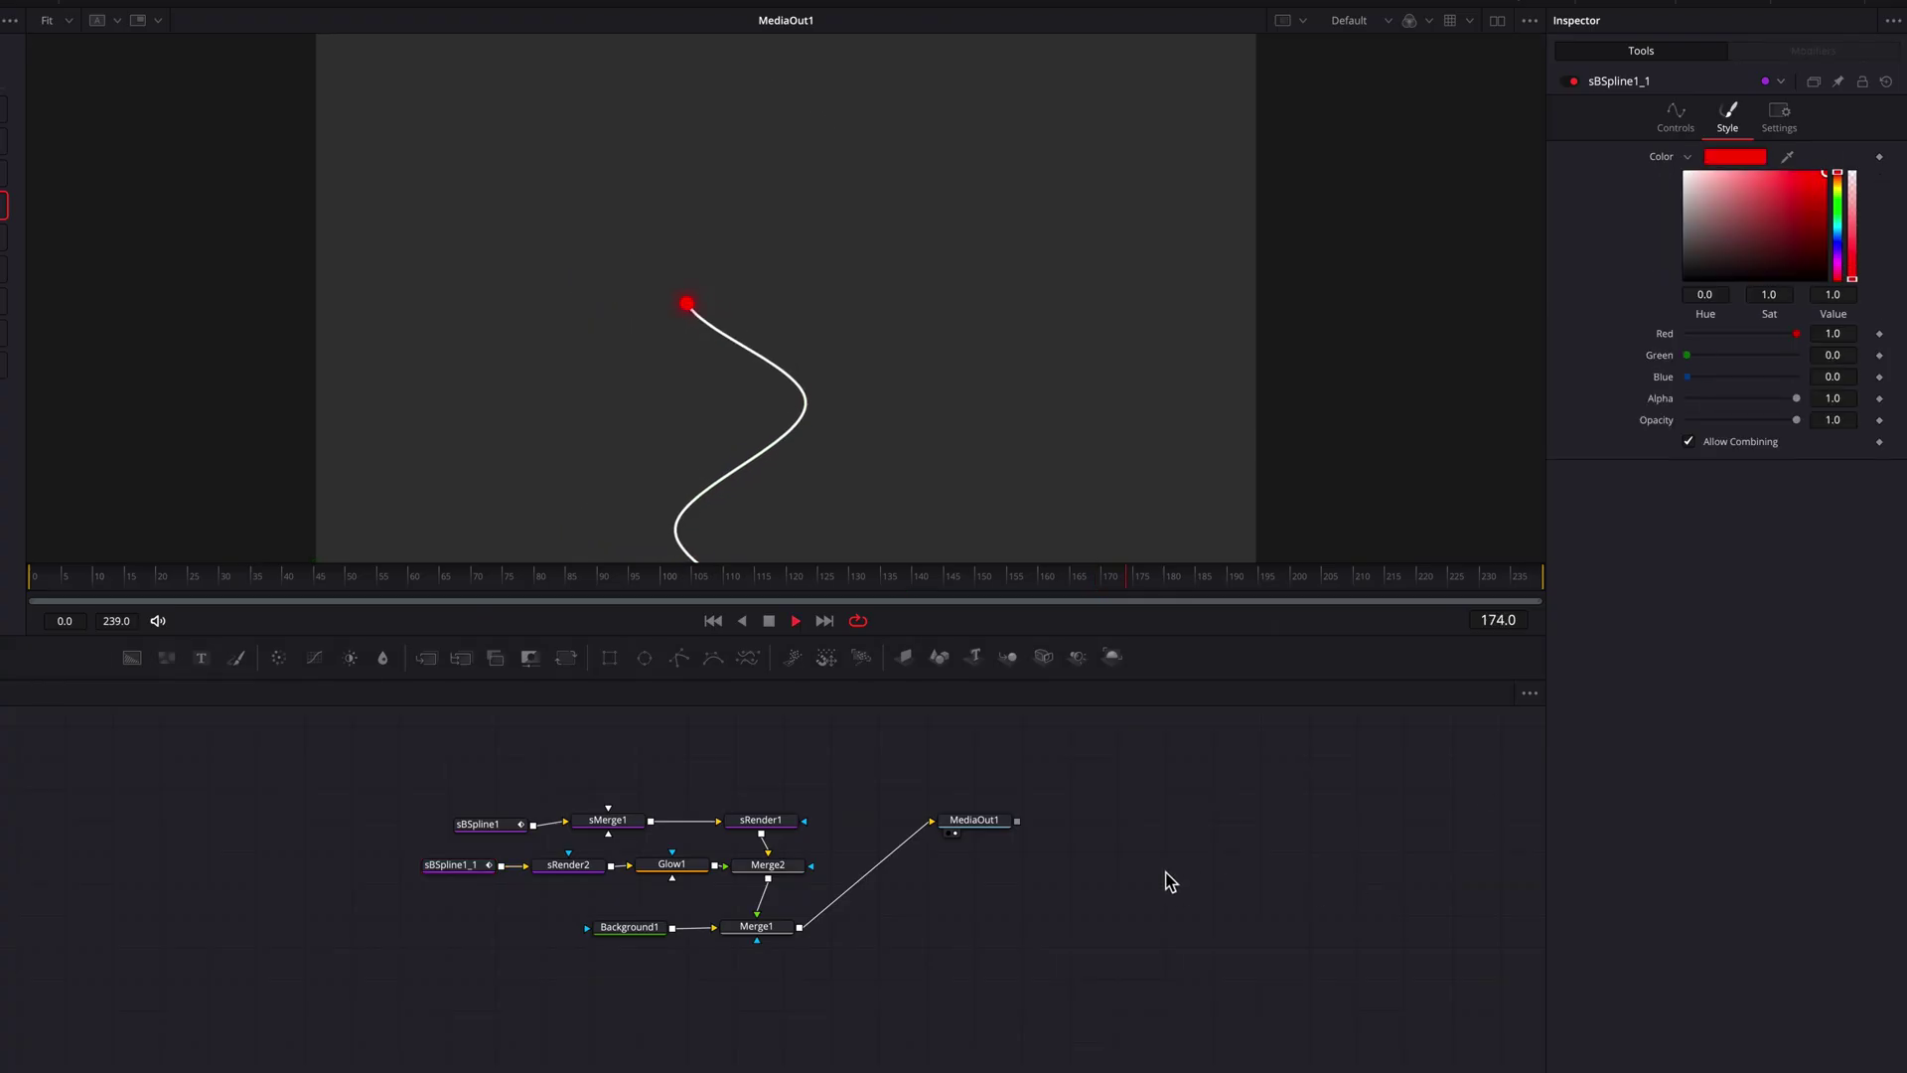